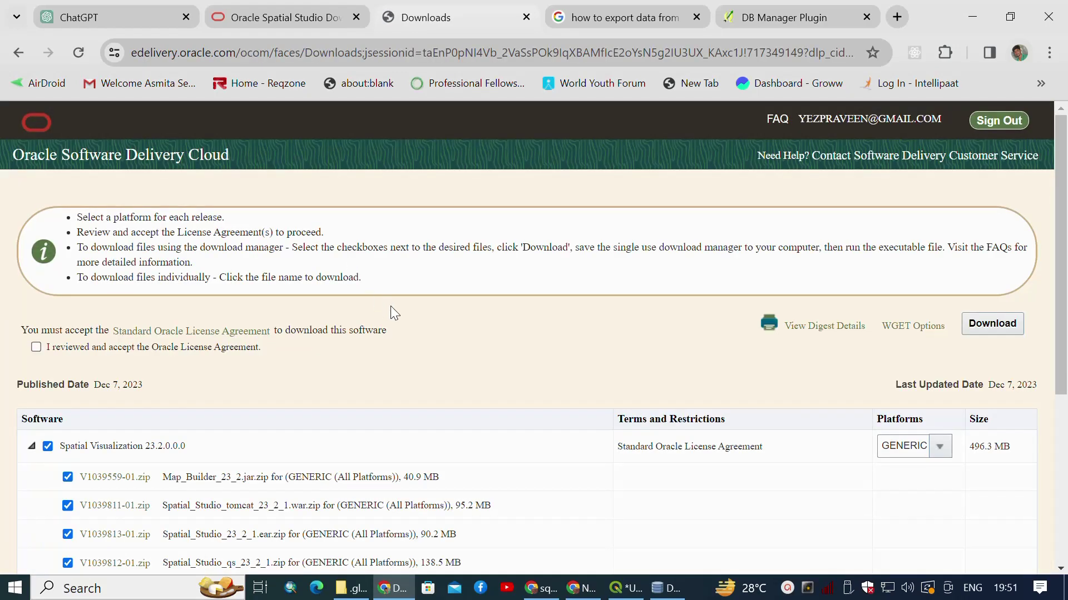
Accept the Oracle License Agreement so all 6 Spatial Visualization files (496.3 MB) stay checked.
scroll(452, 377, "down", 3)
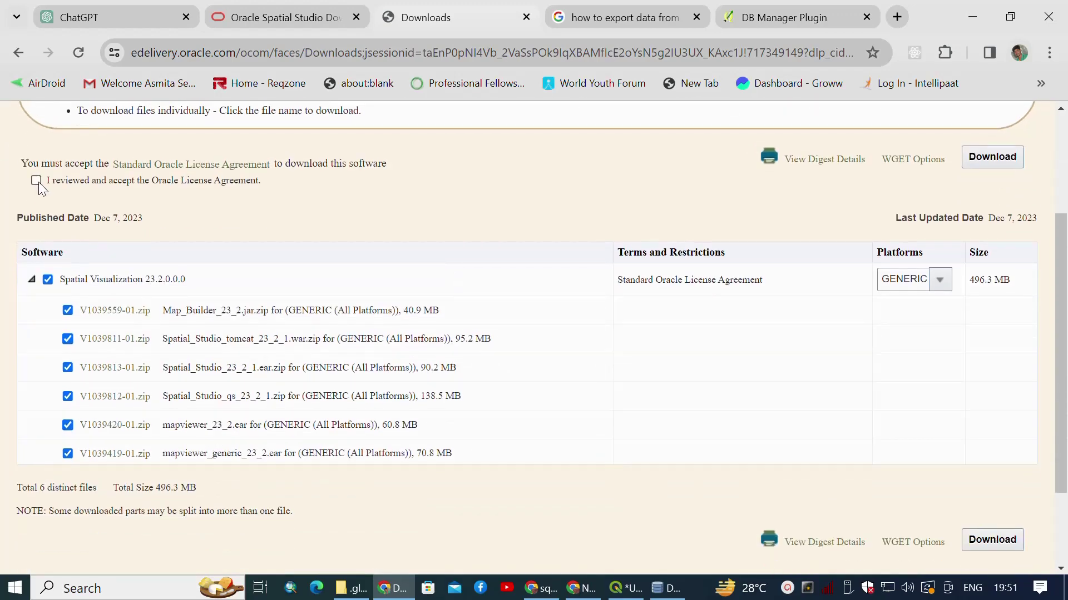
scroll(157, 239, "up", 3)
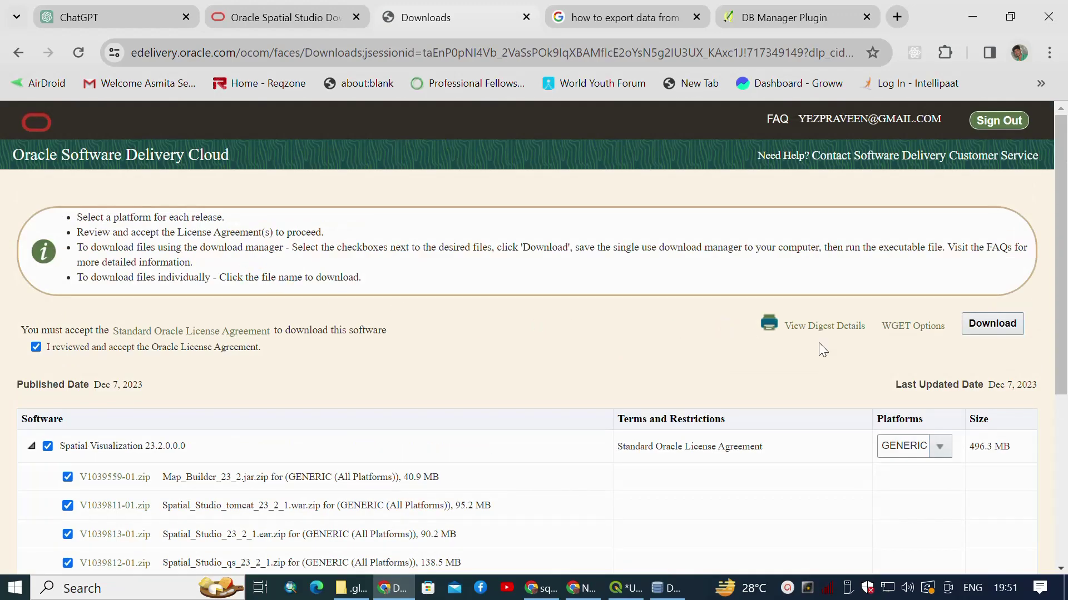
scroll(723, 386, "down", 5)
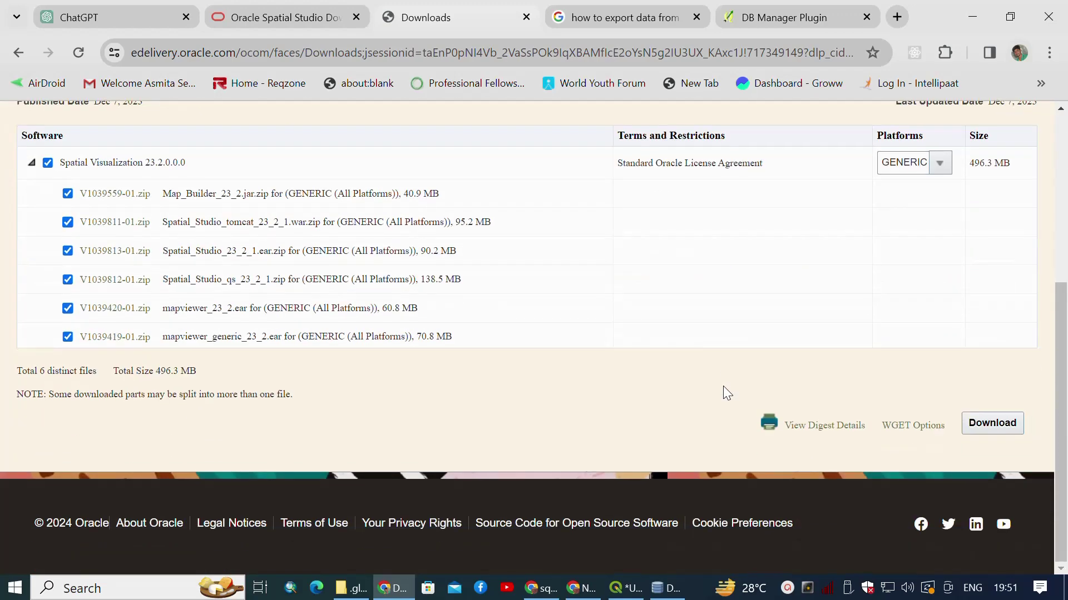
Download Oracle_SSN_DLM_01201421.exe despite the unverified-file warning and run it.
left_click(1004, 423)
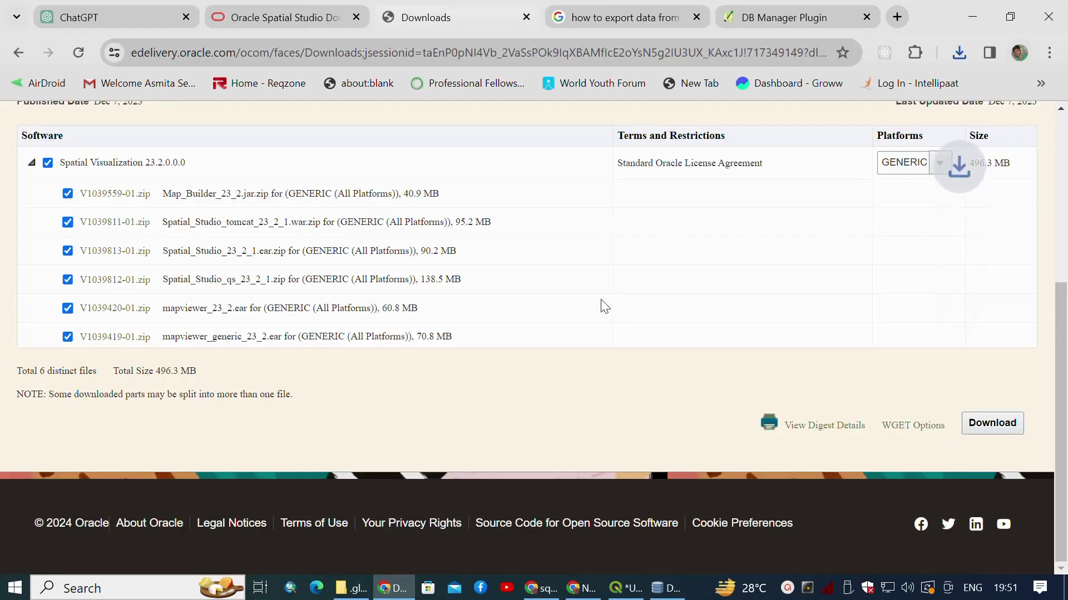
left_click(953, 47)
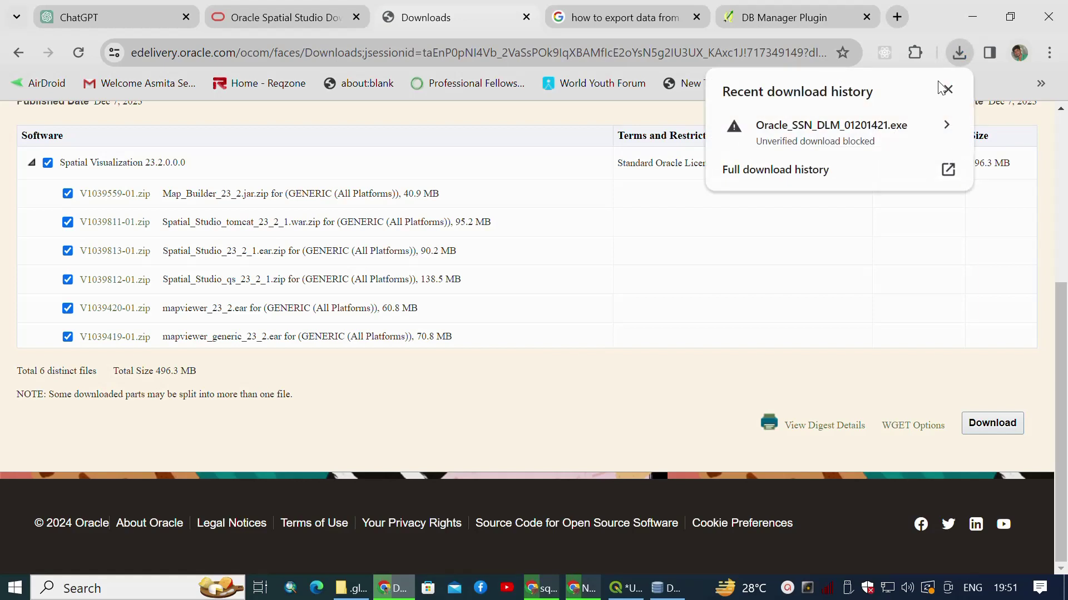
left_click(909, 131)
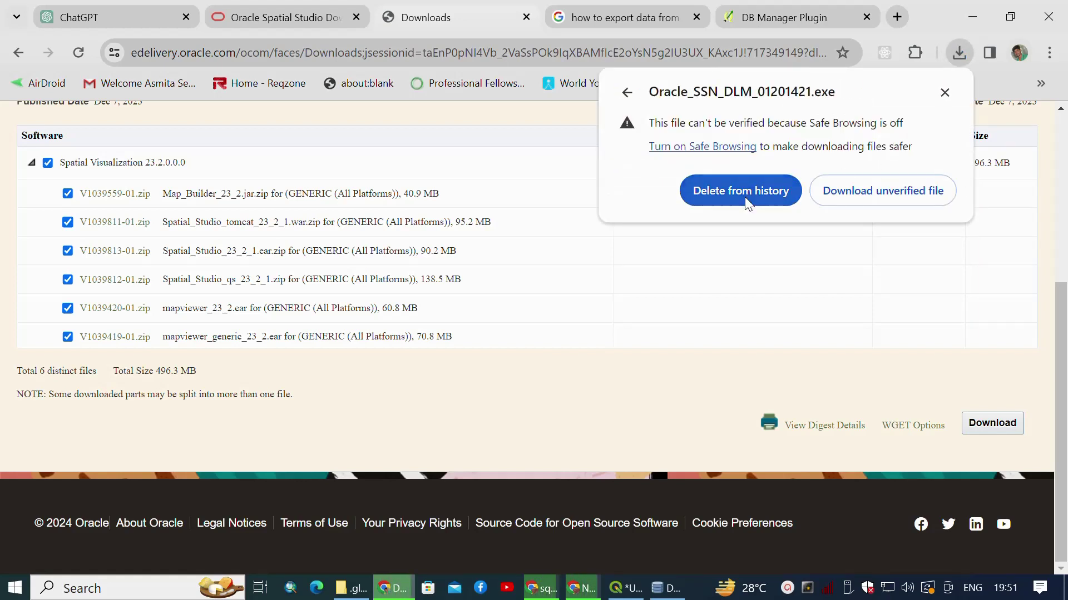
left_click(873, 196)
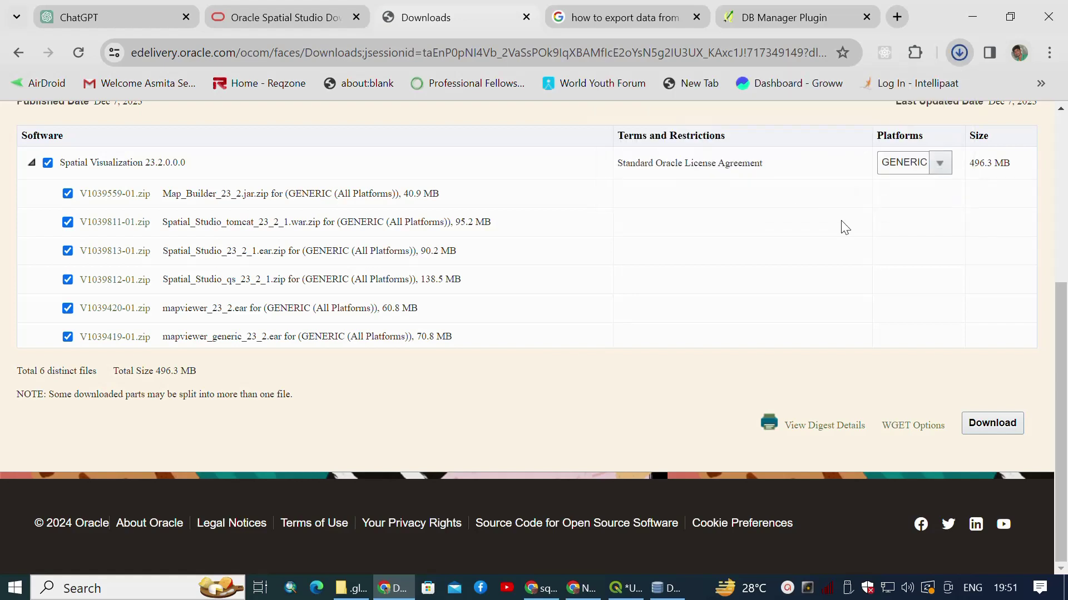
left_click(959, 52)
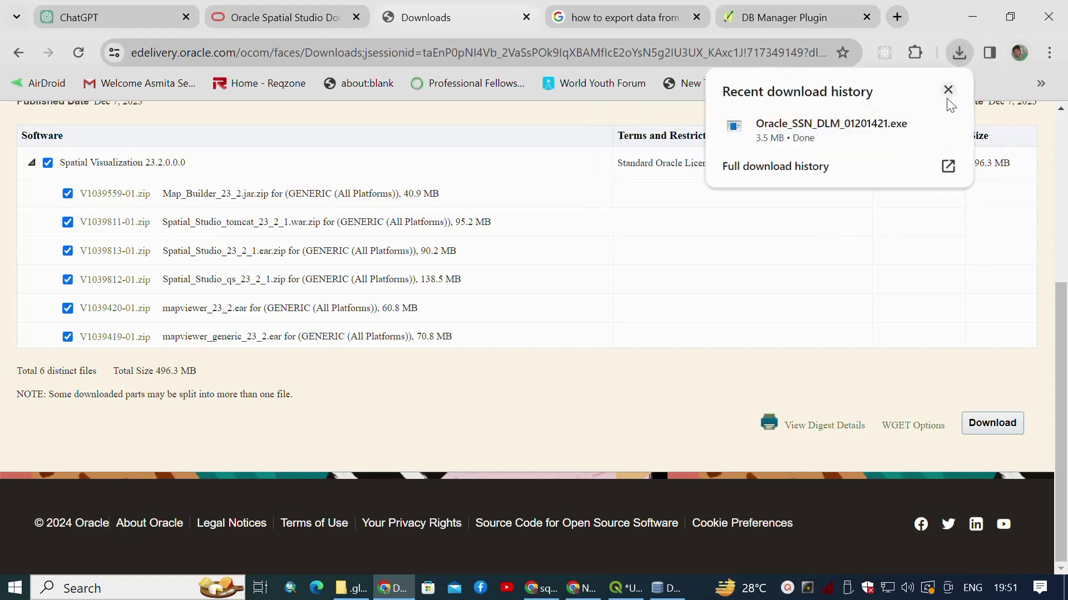
left_click(806, 143)
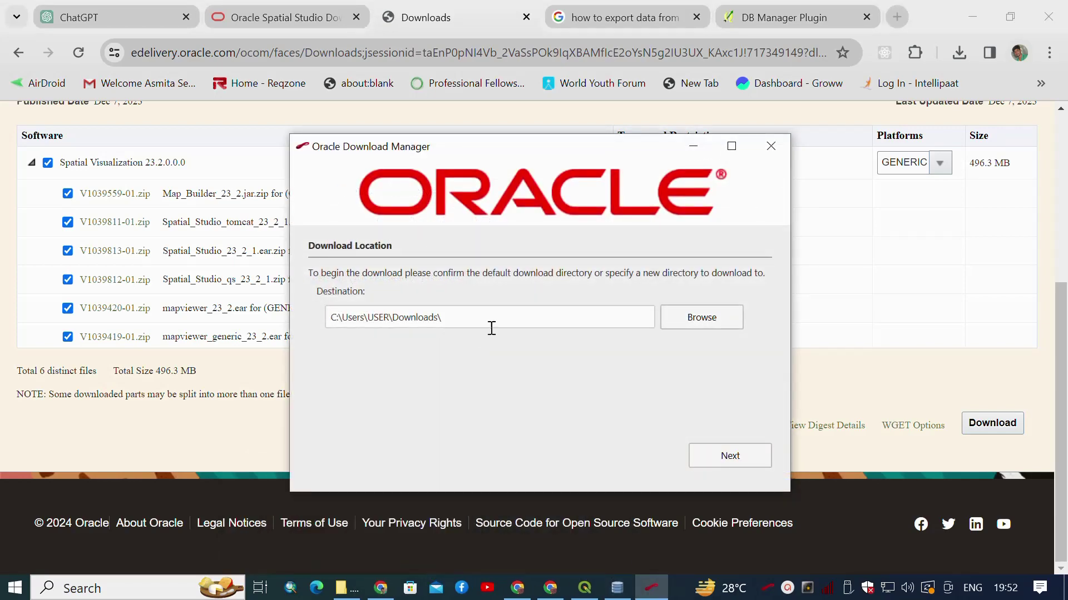
Download the six Spatial Visualization zip files into the default Downloads folder and open it.
left_click(730, 457)
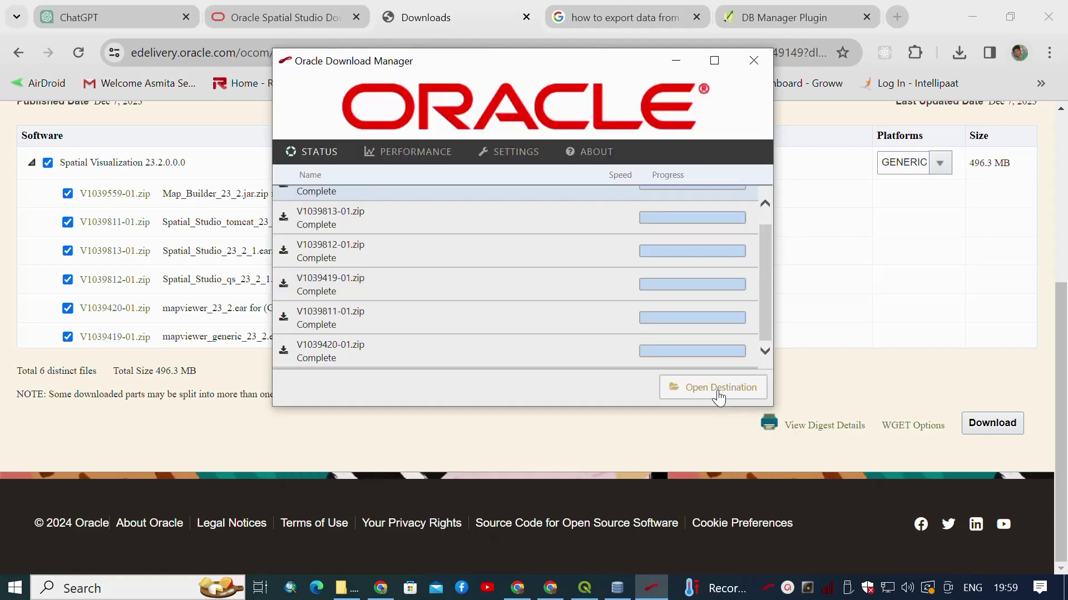
left_click(718, 398)
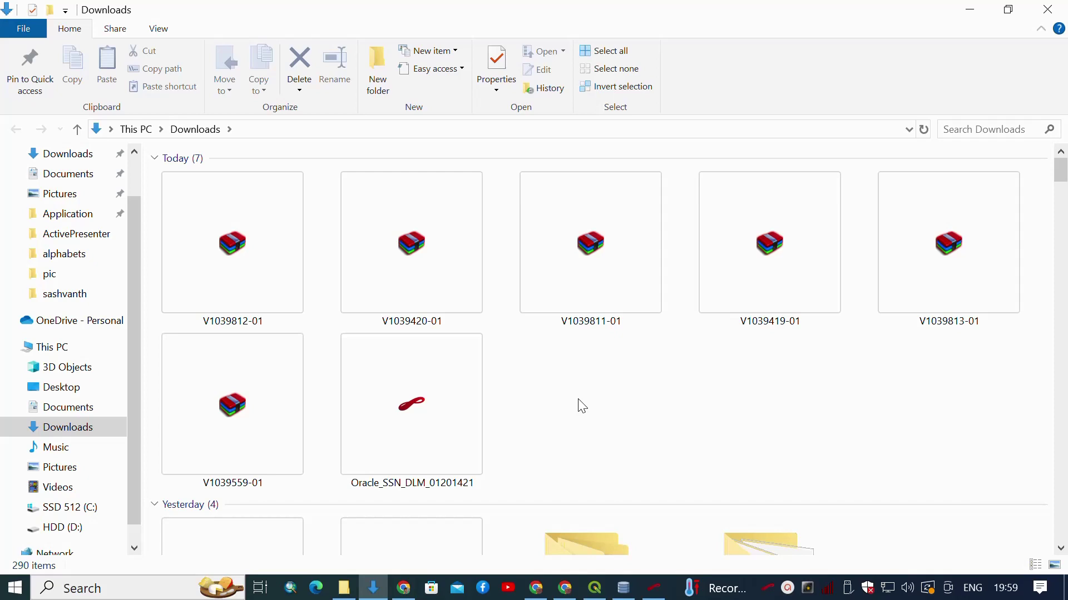
left_click(242, 279)
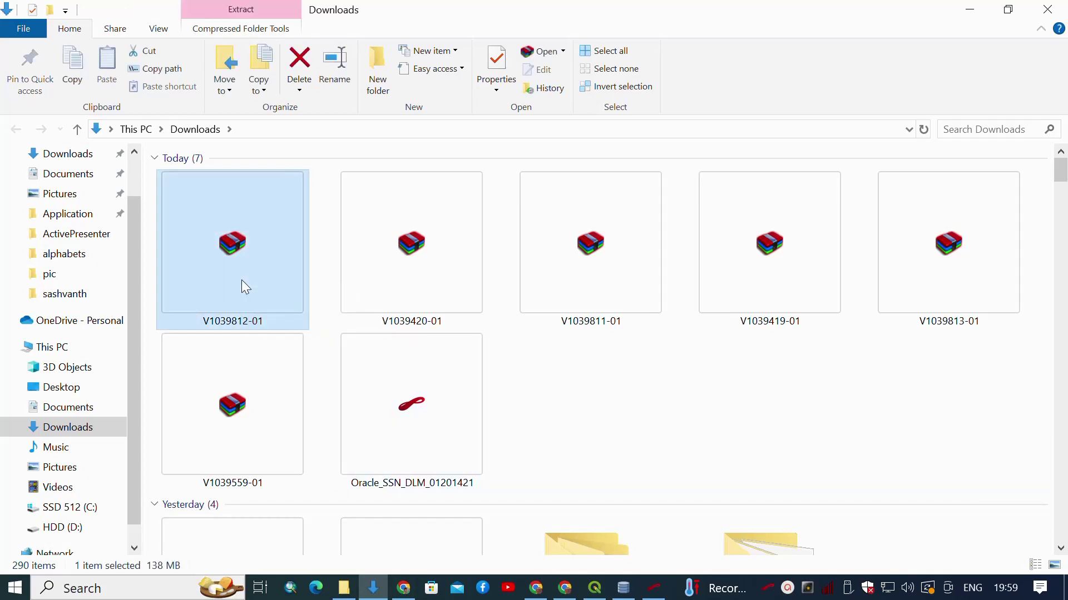
left_click(421, 286)
left_click(571, 253)
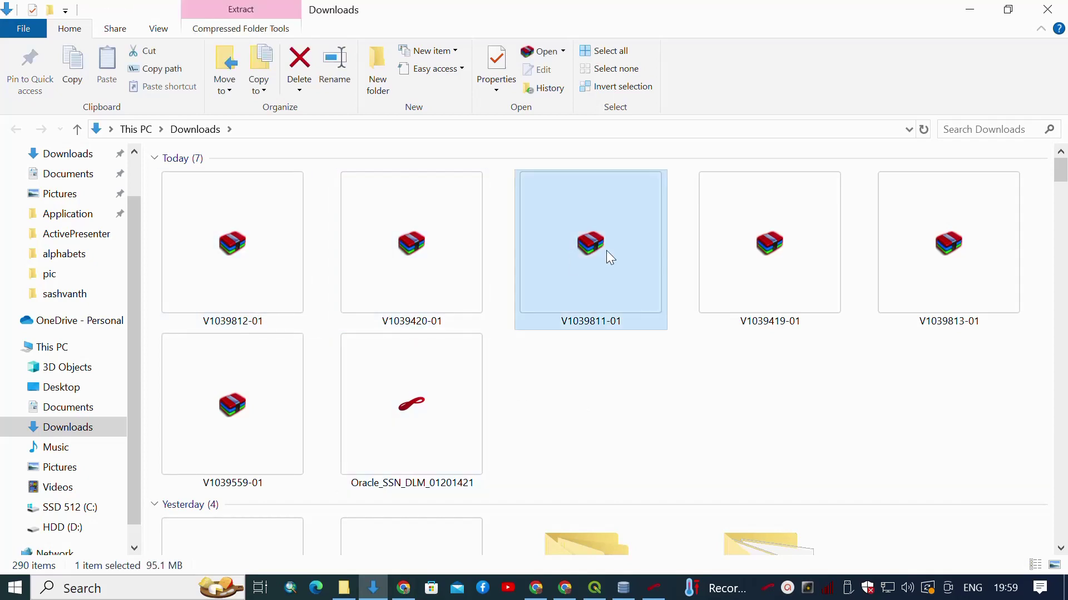
left_click(801, 248)
left_click(903, 252)
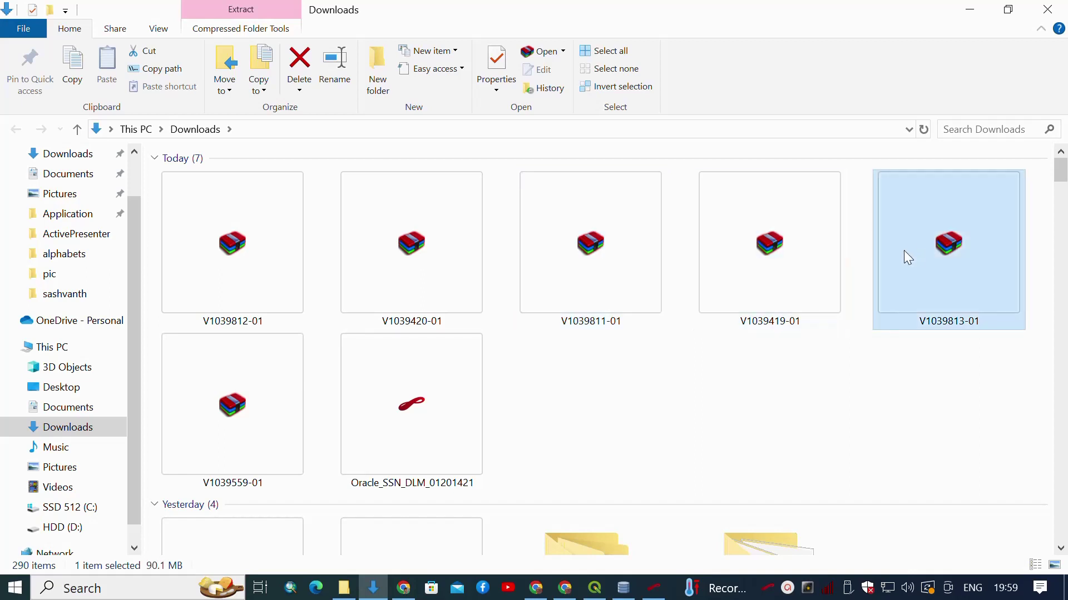
left_click(261, 395)
left_click(654, 589)
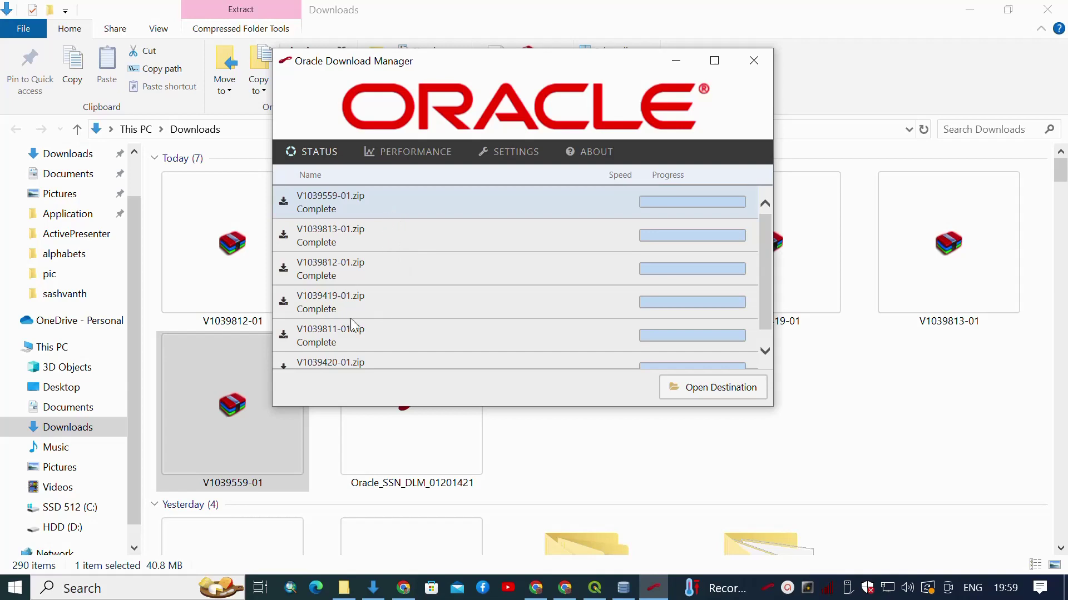
left_click(188, 219)
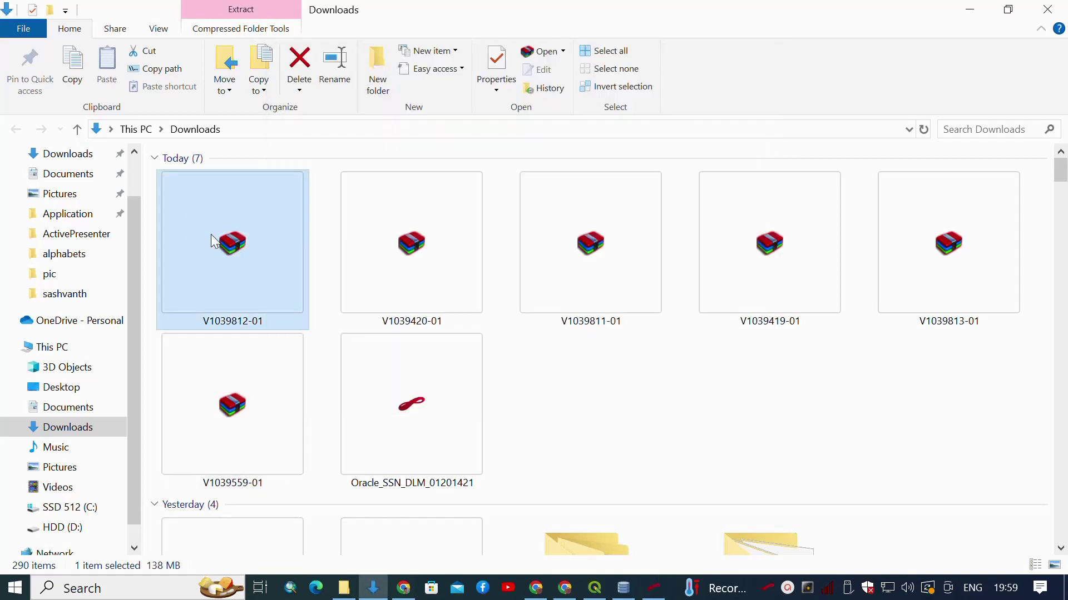
Extract V1039812-01.zip into a V1039812-01 folder using WinRAR's default destination, then close WinRAR.
double_click(245, 245)
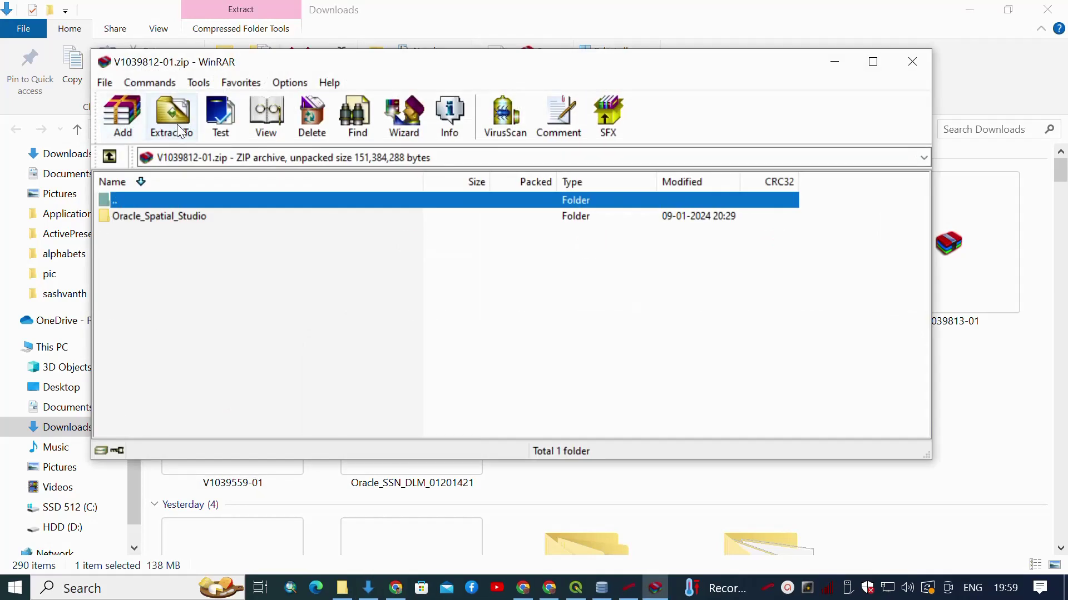
left_click(171, 118)
left_click(549, 432)
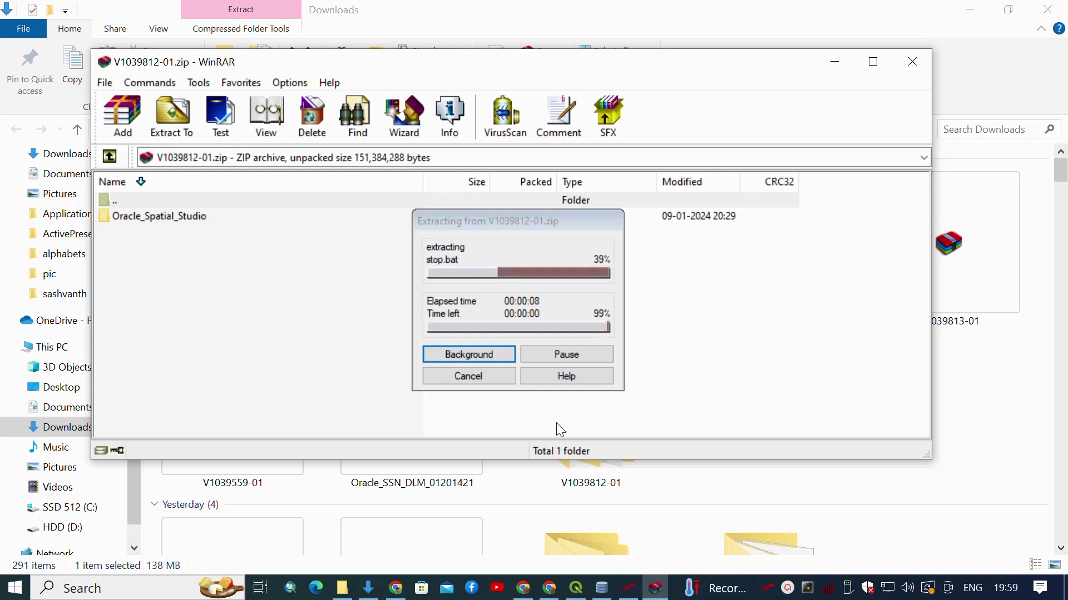
left_click(912, 61)
Run the start batch file inside V1039812-01 > Oracle_Spatial_Studio.
double_click(598, 431)
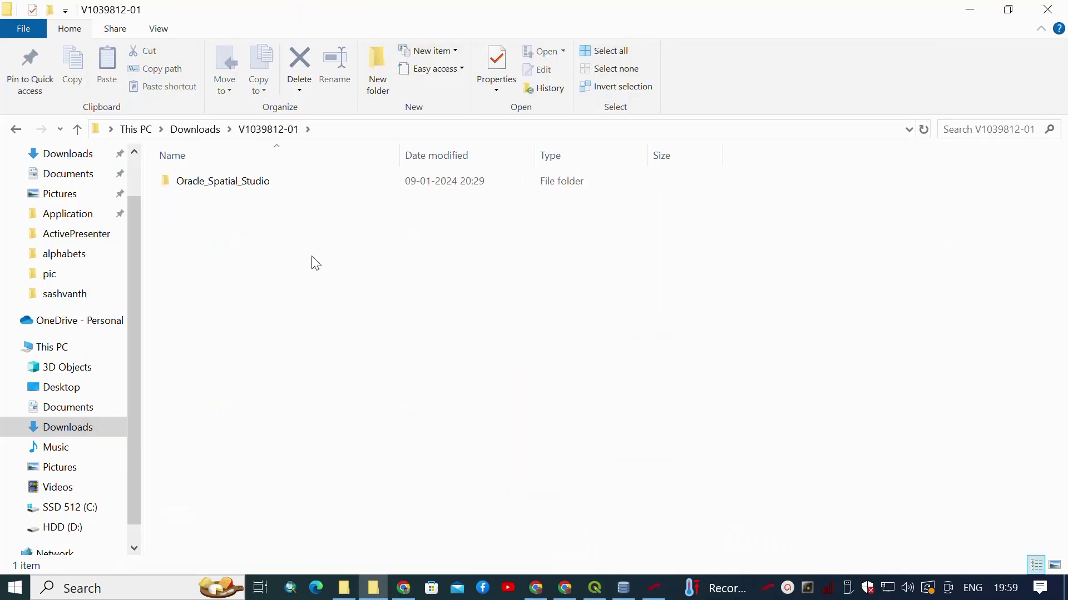
double_click(249, 189)
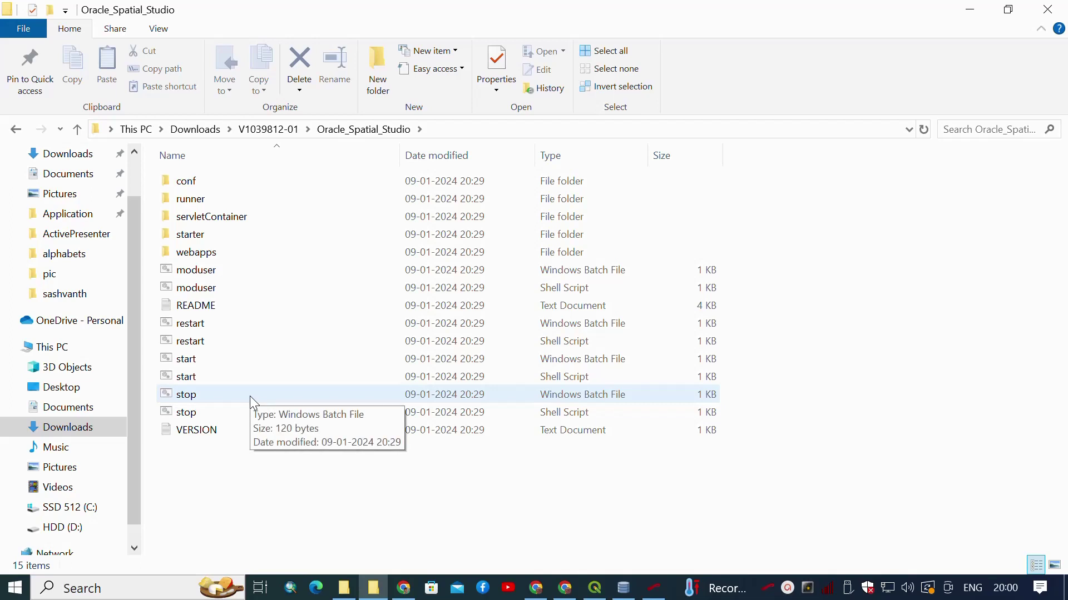
double_click(231, 365)
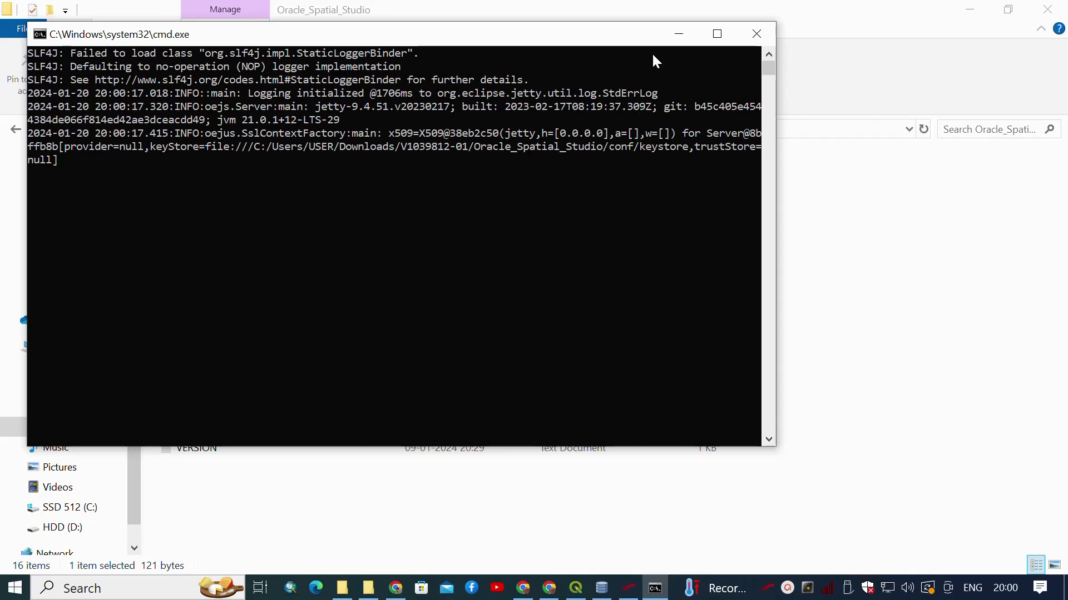
Watch the server console until the Spatial Visualization Data Server reports started, then open a new Chrome tab.
left_click(678, 34)
left_click(655, 590)
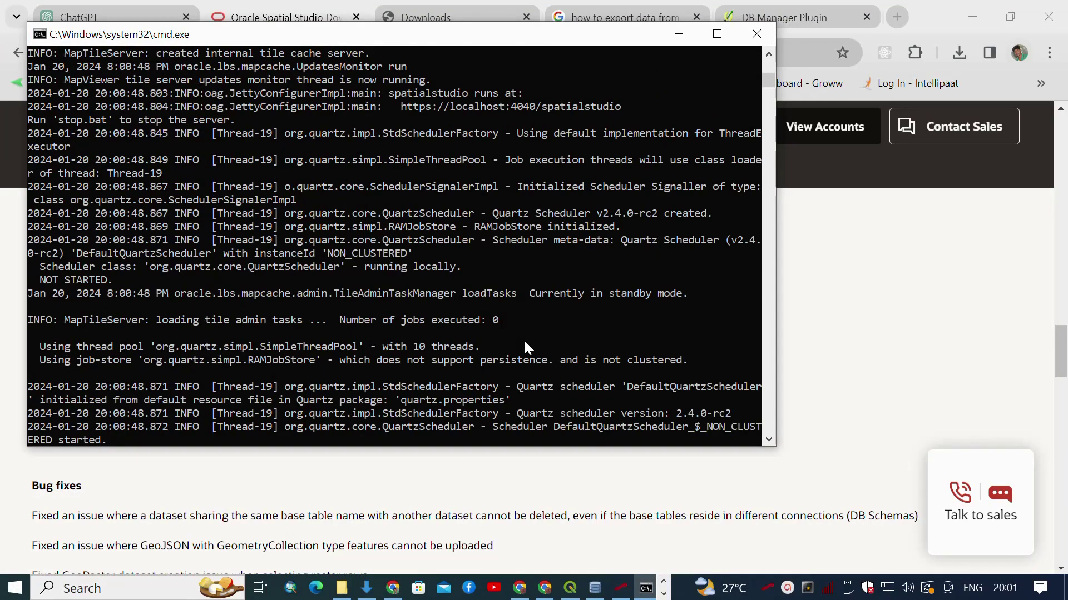
scroll(524, 339, "up", 10)
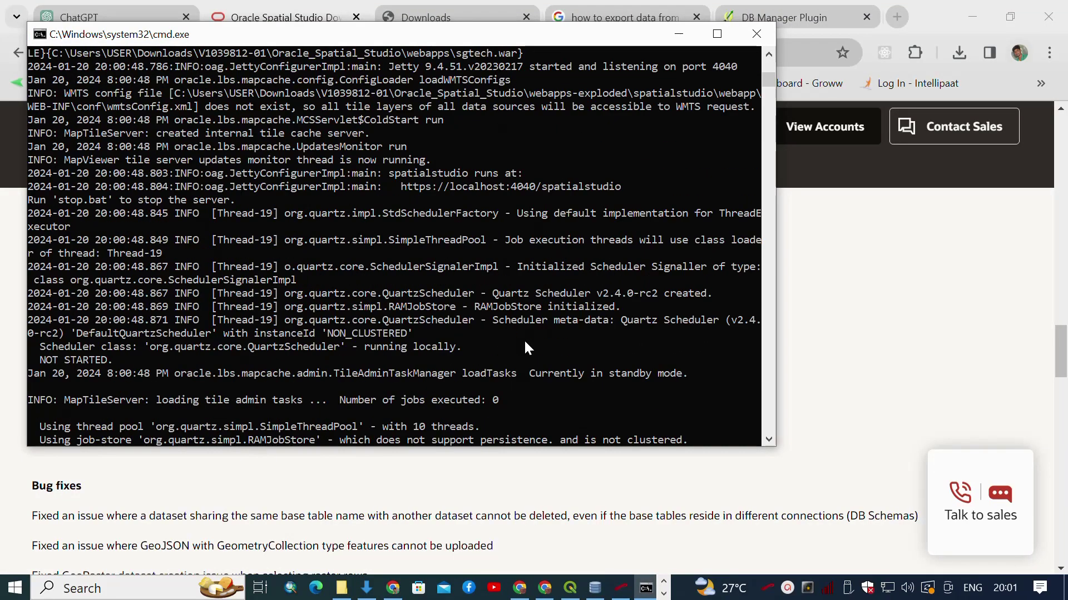
scroll(524, 348, "up", 15)
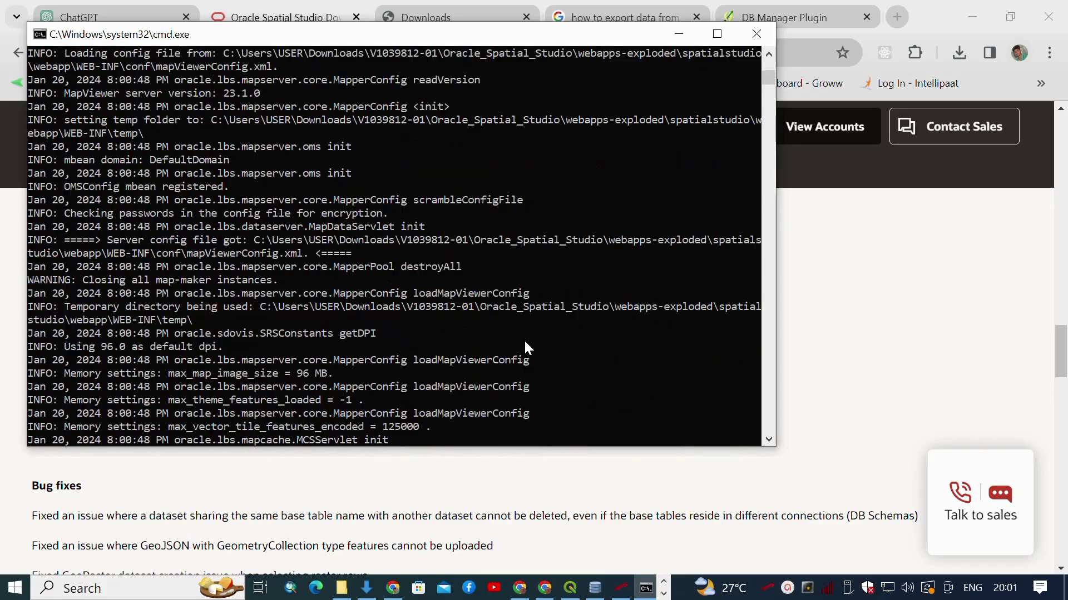
scroll(525, 342, "up", 15)
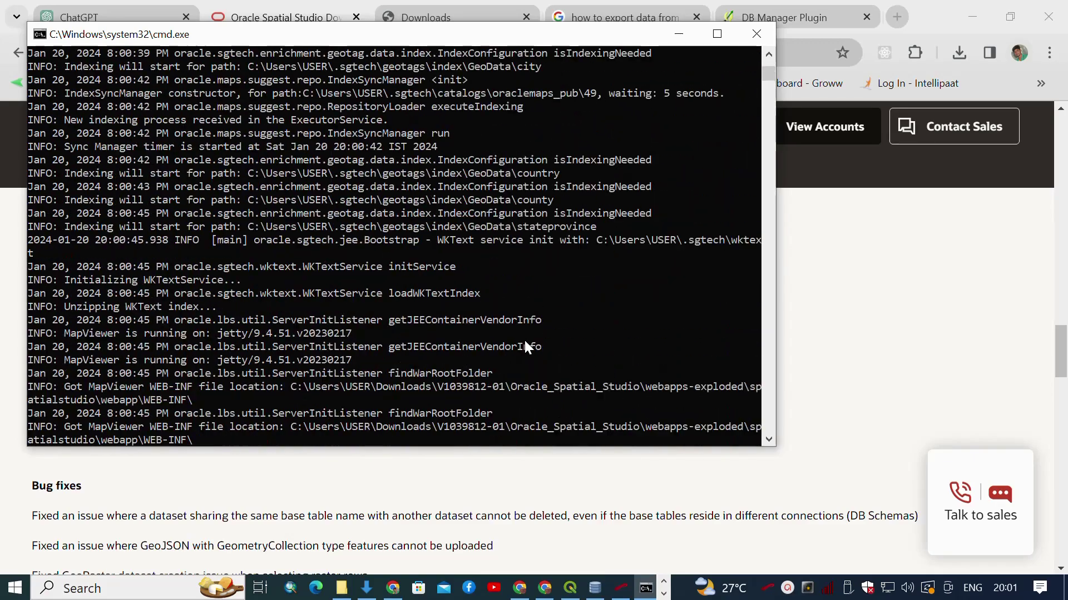
scroll(525, 341, "up", 12)
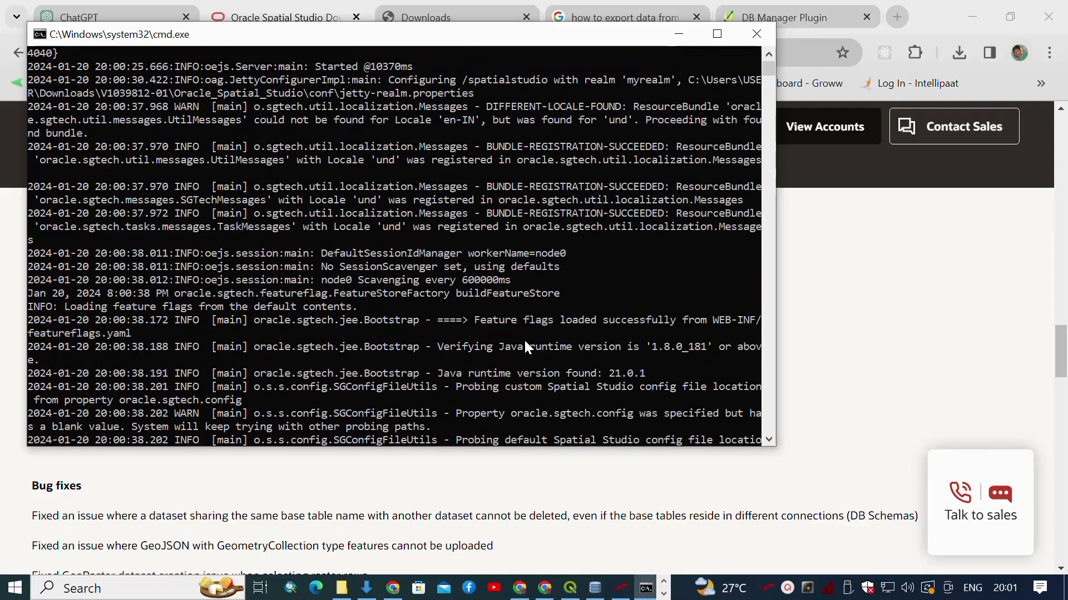
scroll(525, 341, "down", 16)
scroll(525, 346, "down", 15)
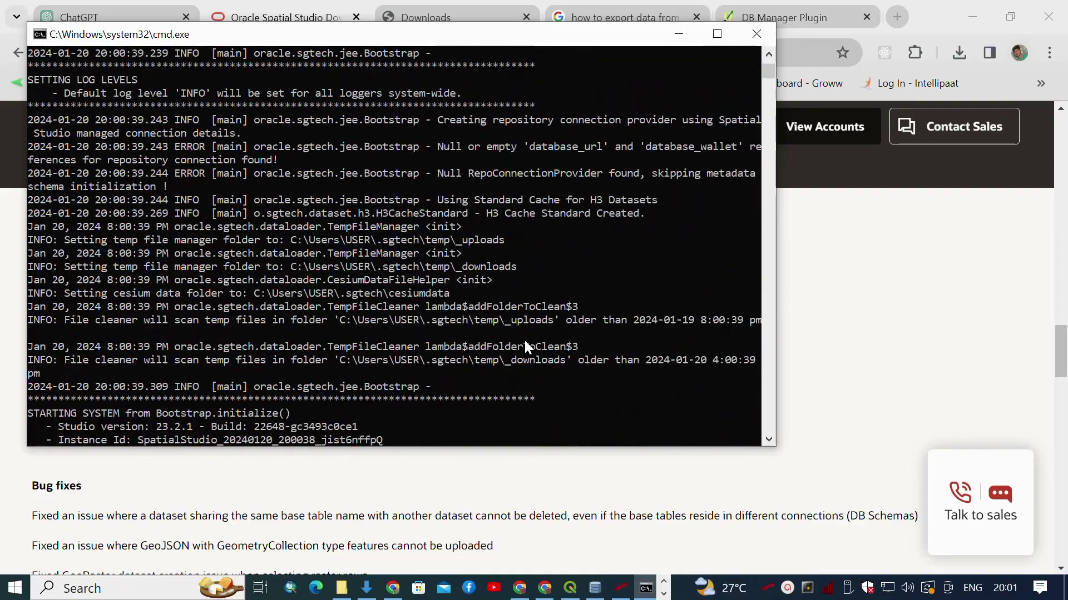
scroll(525, 341, "down", 20)
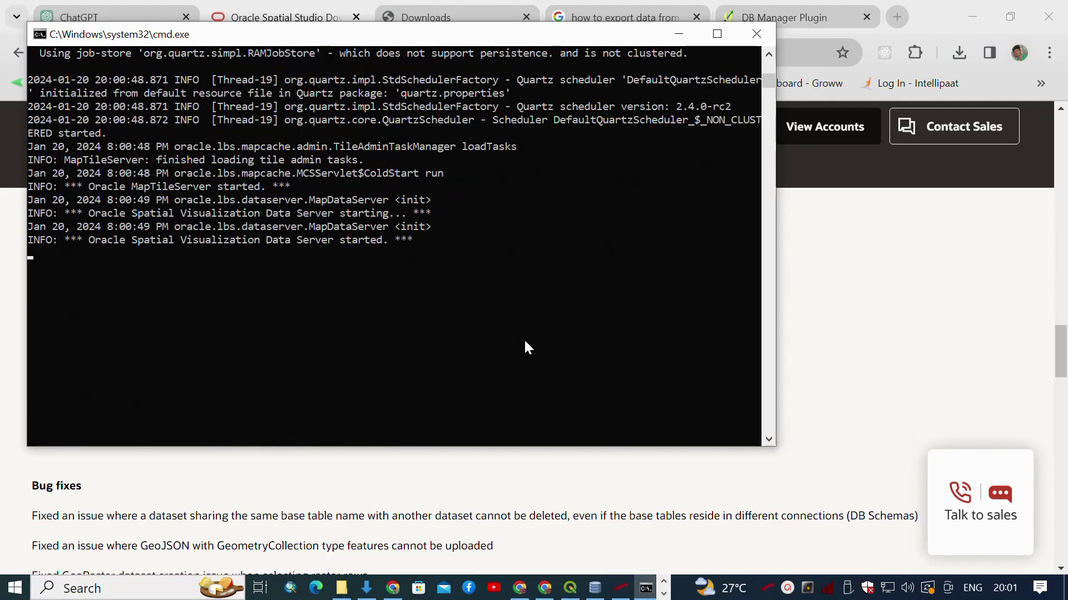
left_click(646, 589)
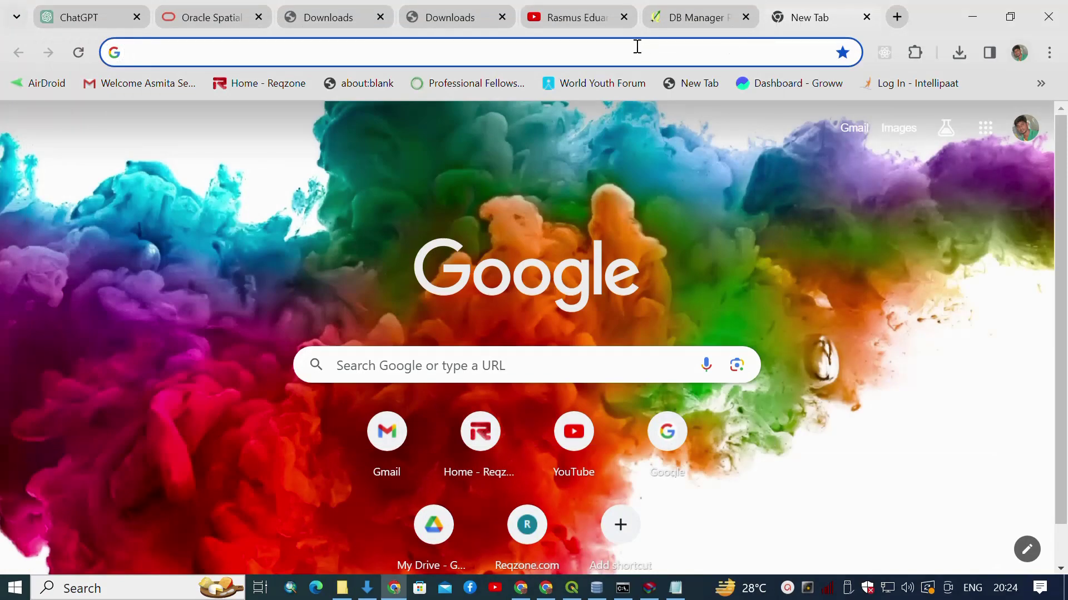
left_click(637, 48)
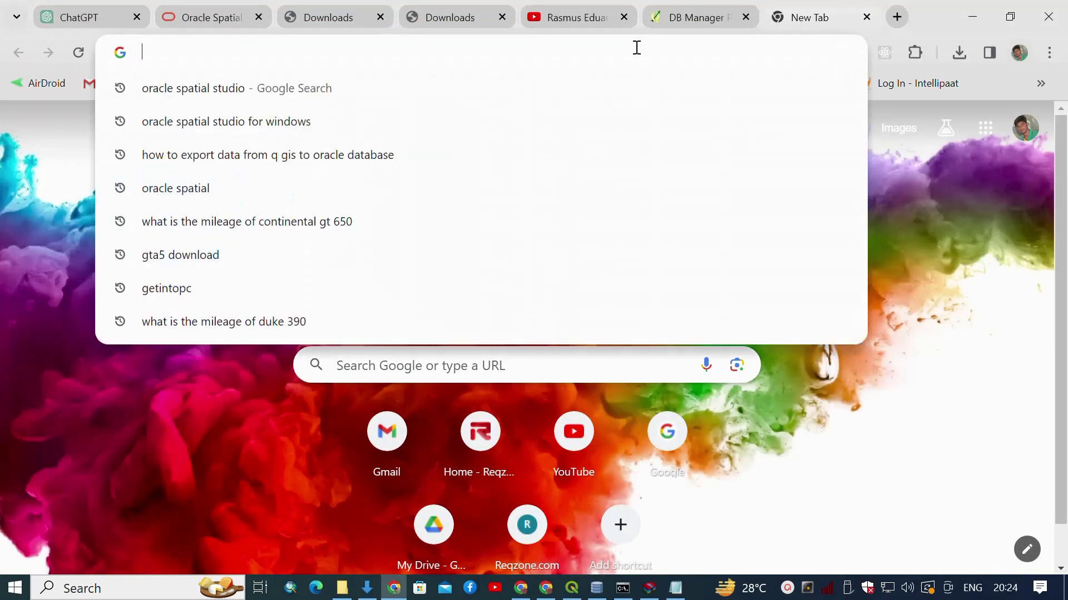
type("https://localhost:4040/spatialstudio")
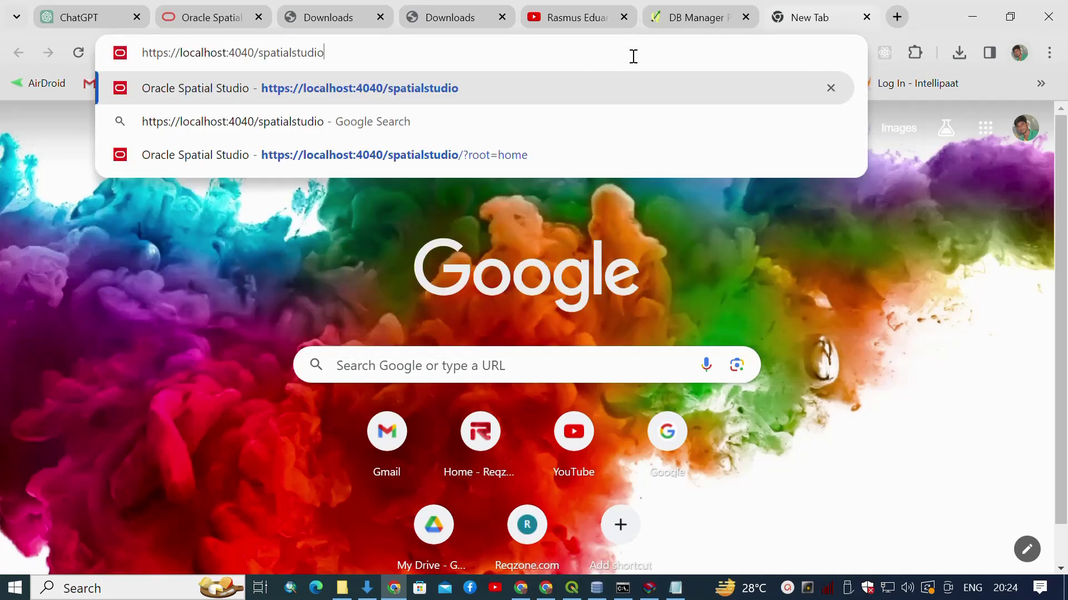
key("Return")
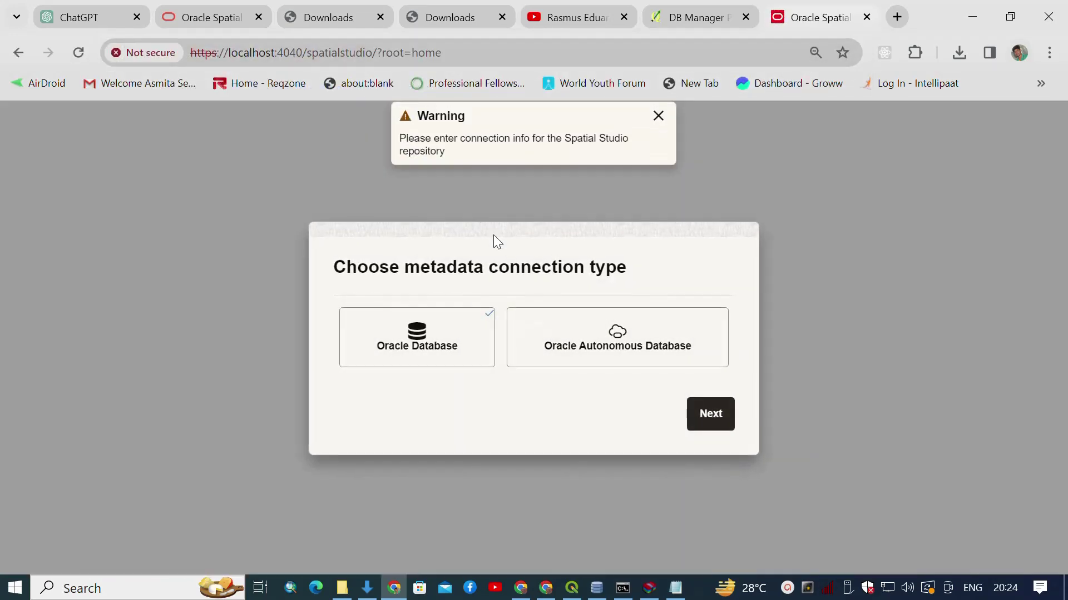
left_click(455, 349)
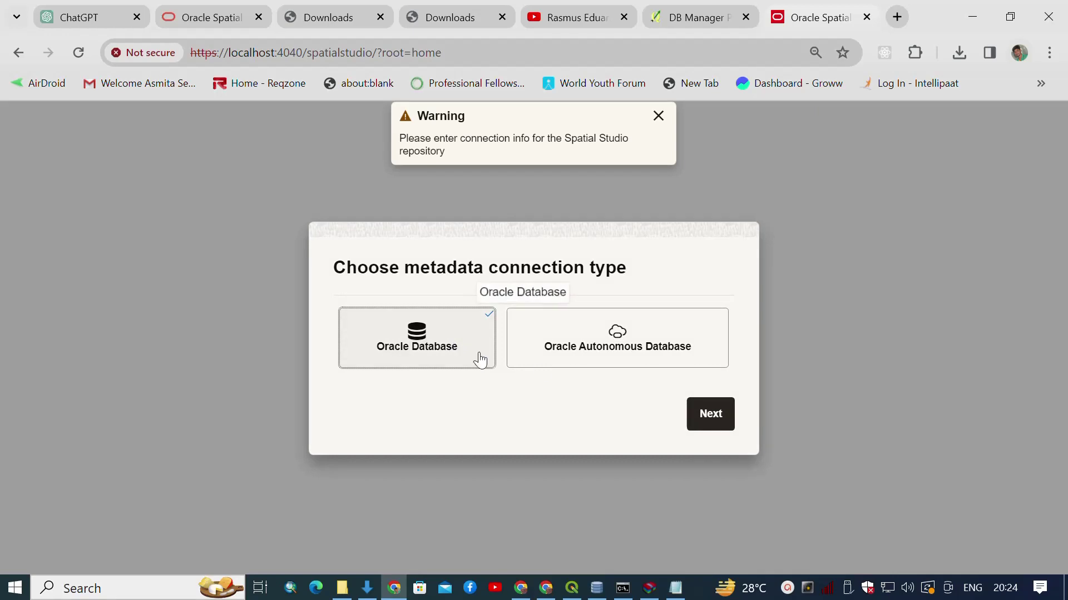
Enter service xe, the schema user name and password, confirm port 1521, and submit.
left_click(710, 417)
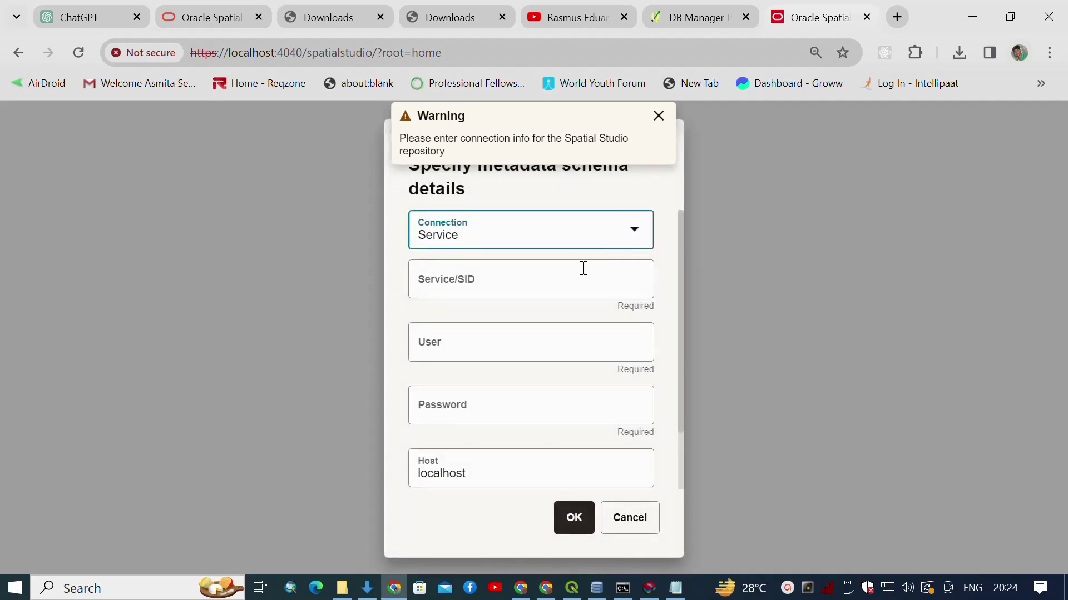
left_click(583, 268)
type("xe")
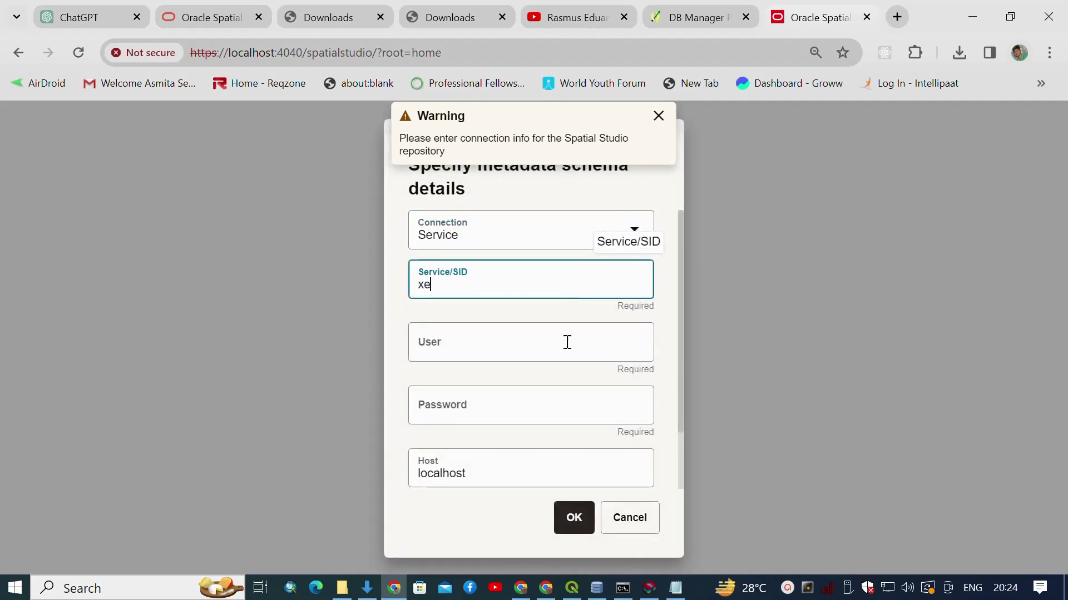
left_click(567, 342)
type("c")
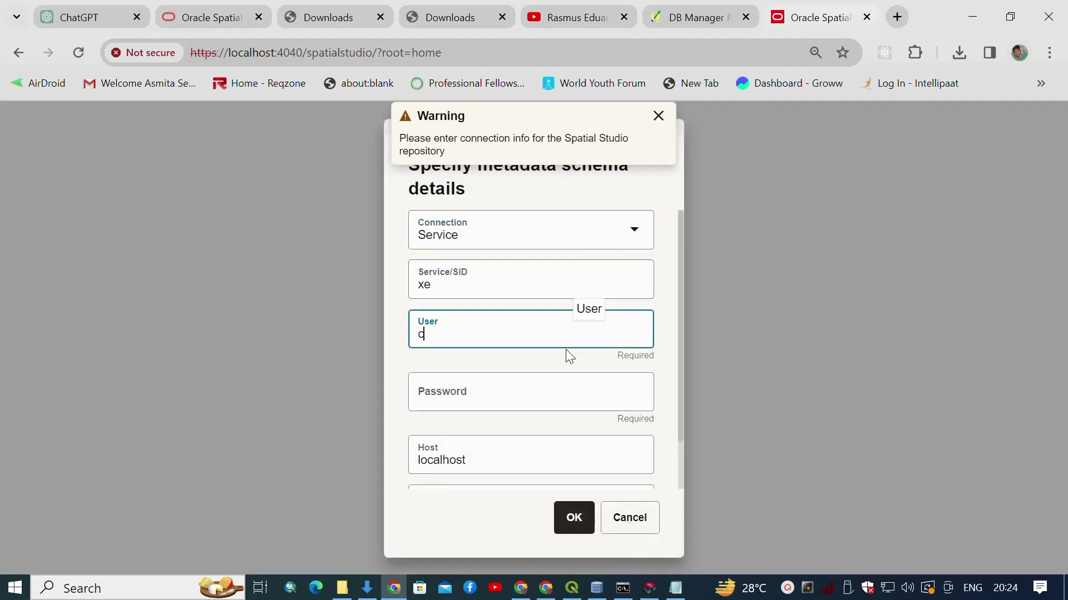
type("##")
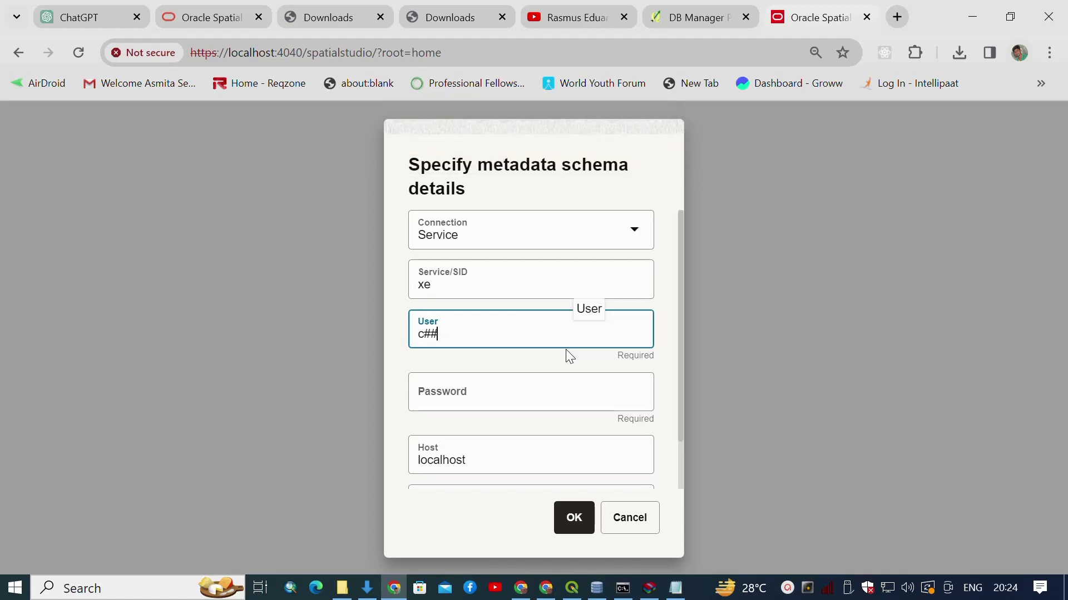
type("hr")
left_click(556, 383)
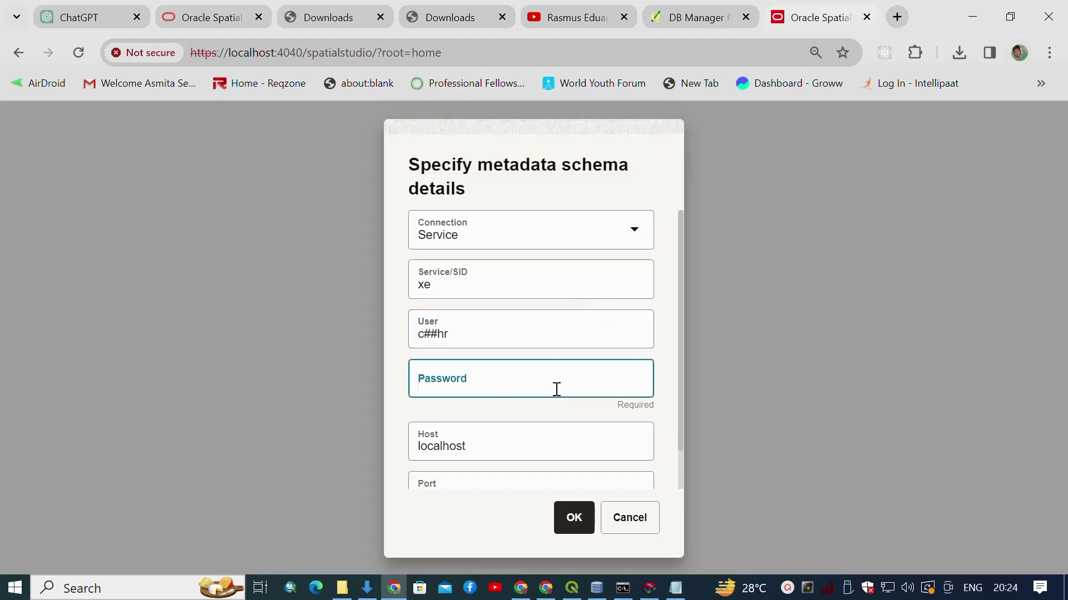
type("hr")
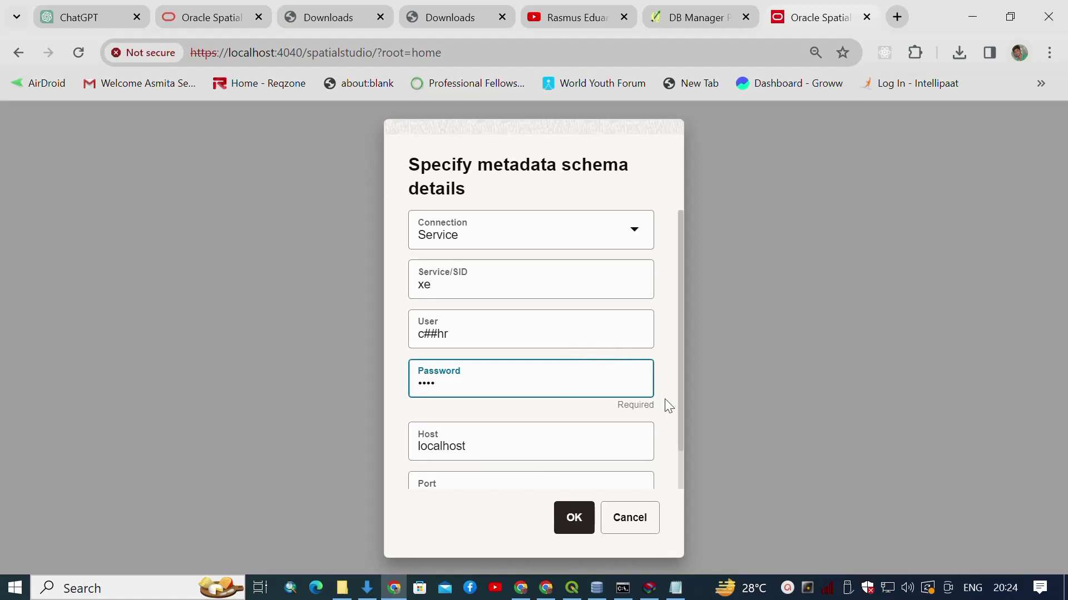
left_click(673, 469)
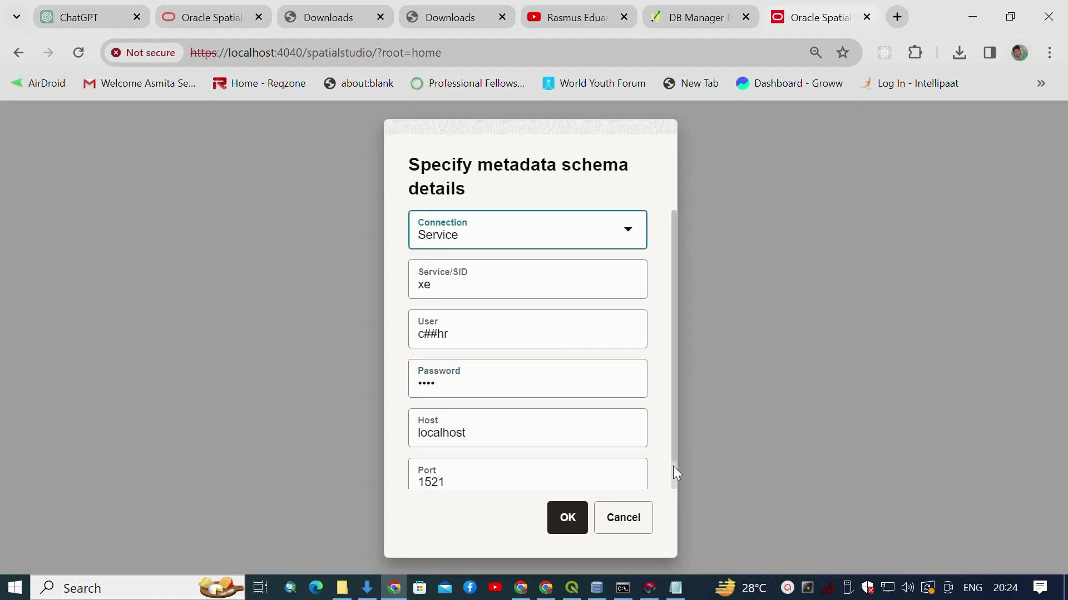
left_click_drag(672, 465, 671, 492)
left_click(572, 522)
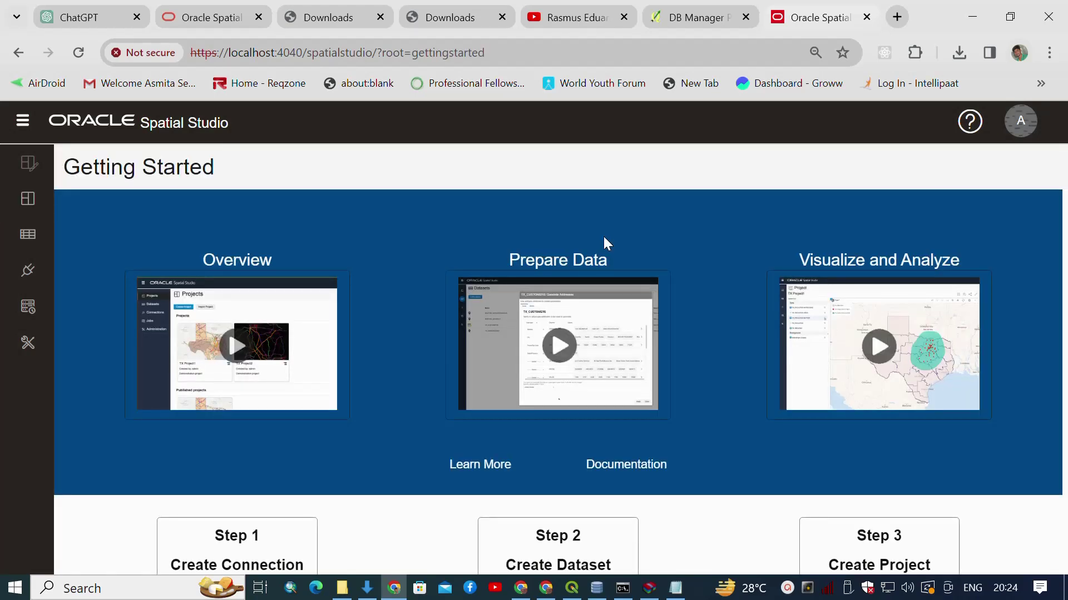
Scroll the Getting Started page to the Step cards and start Step 1 Create Connection.
scroll(467, 239, "down", 2)
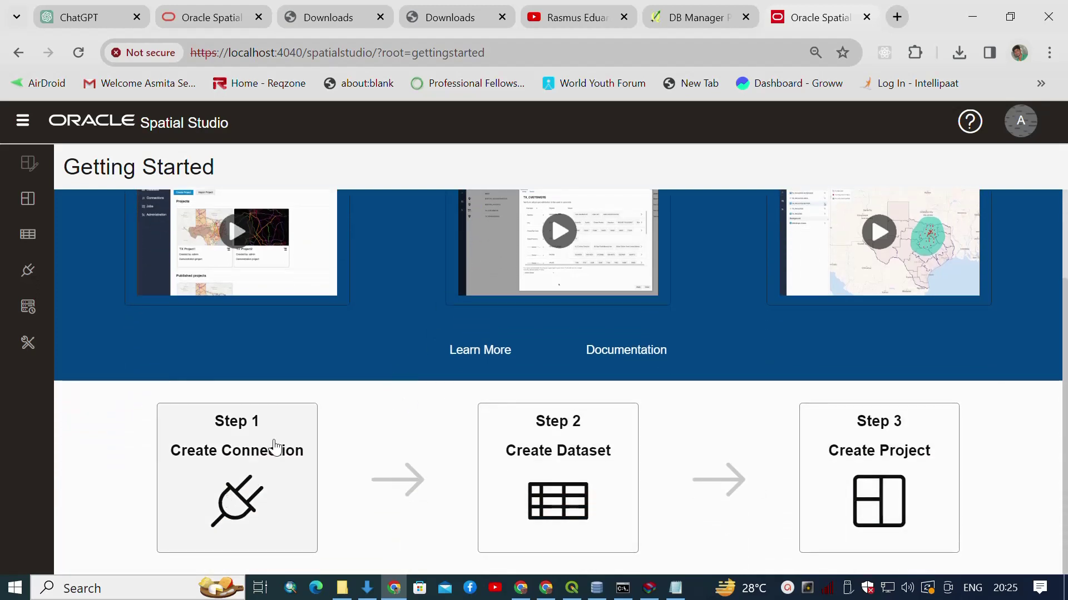
scroll(319, 338, "up", 2)
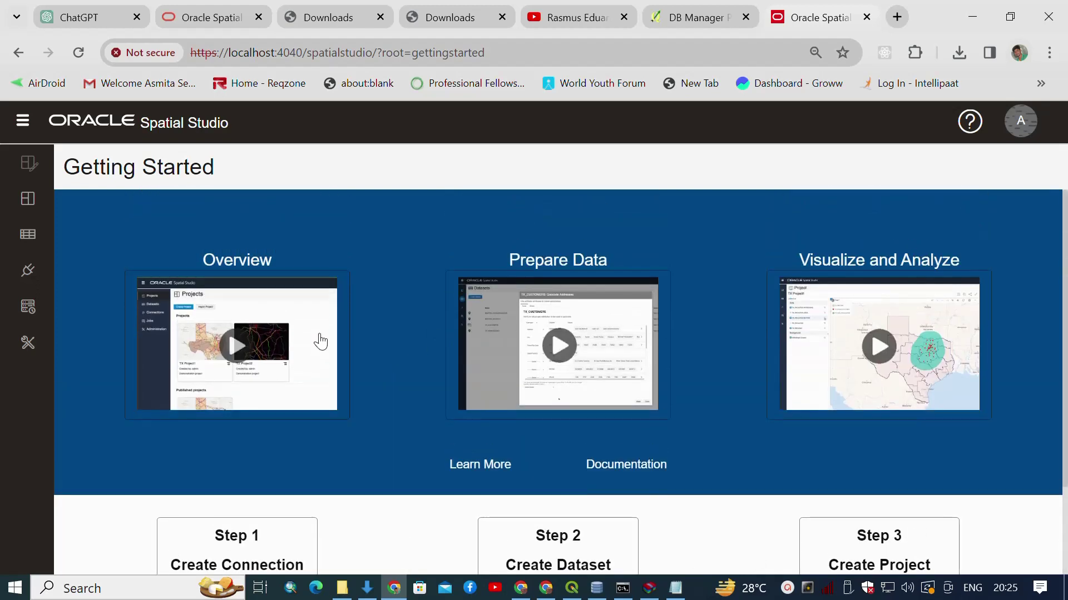
scroll(319, 342, "down", 2)
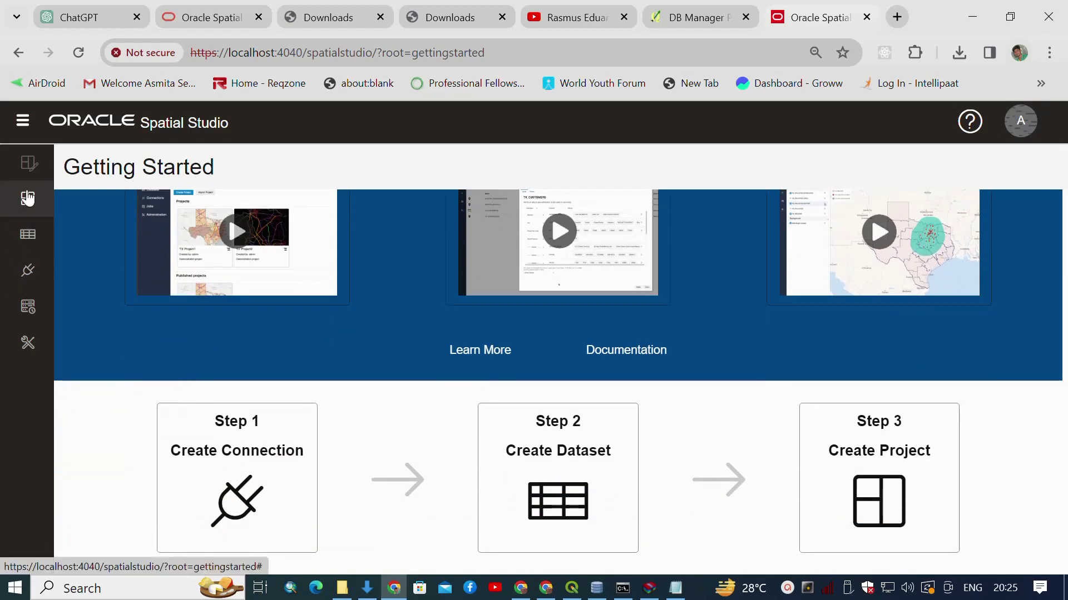
left_click(226, 486)
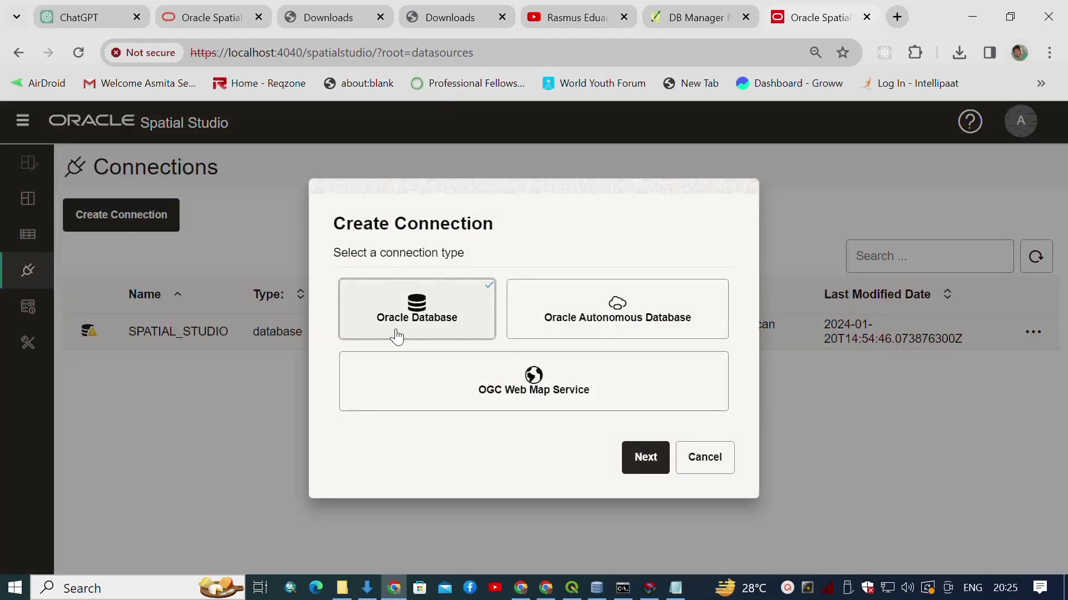
Close the Oracle Database connection form unsaved and bring up the SPATIAL_STUDIO connection's actions.
left_click(634, 459)
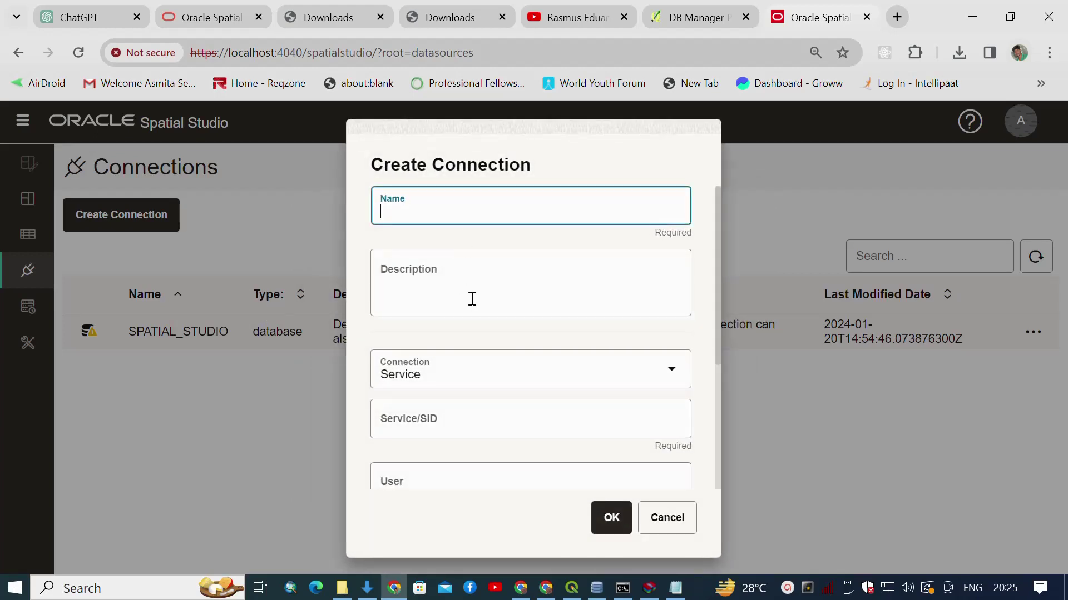
scroll(472, 299, "down", 4)
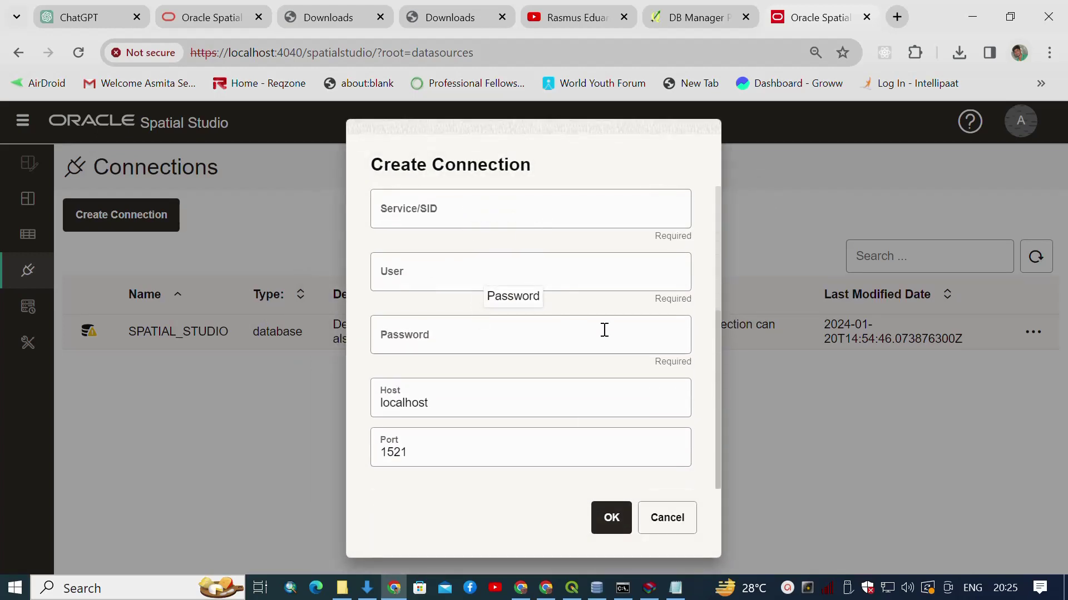
scroll(619, 317, "up", 4)
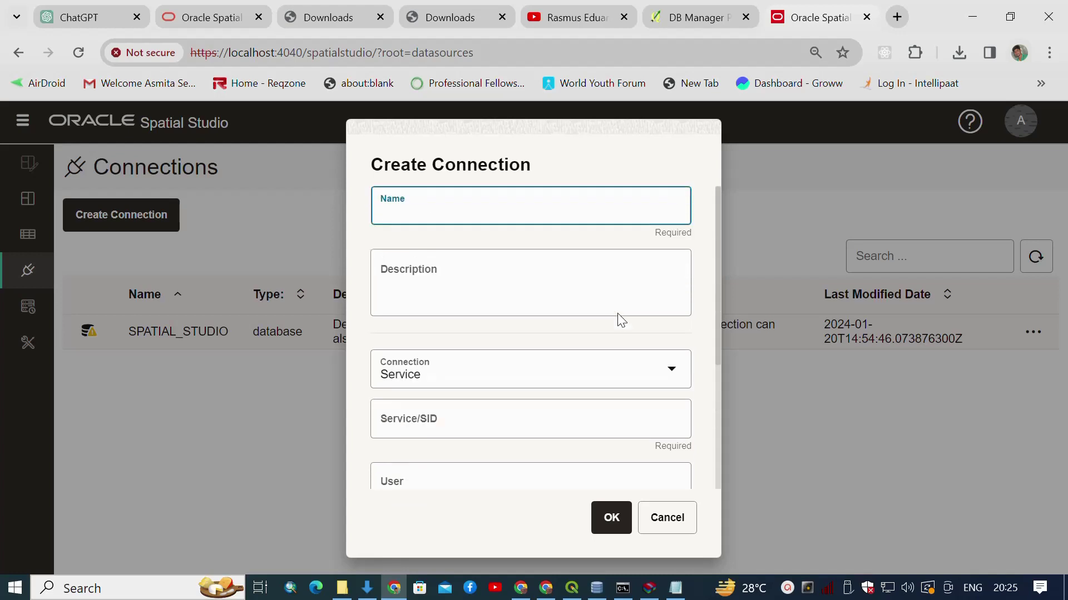
key("Escape")
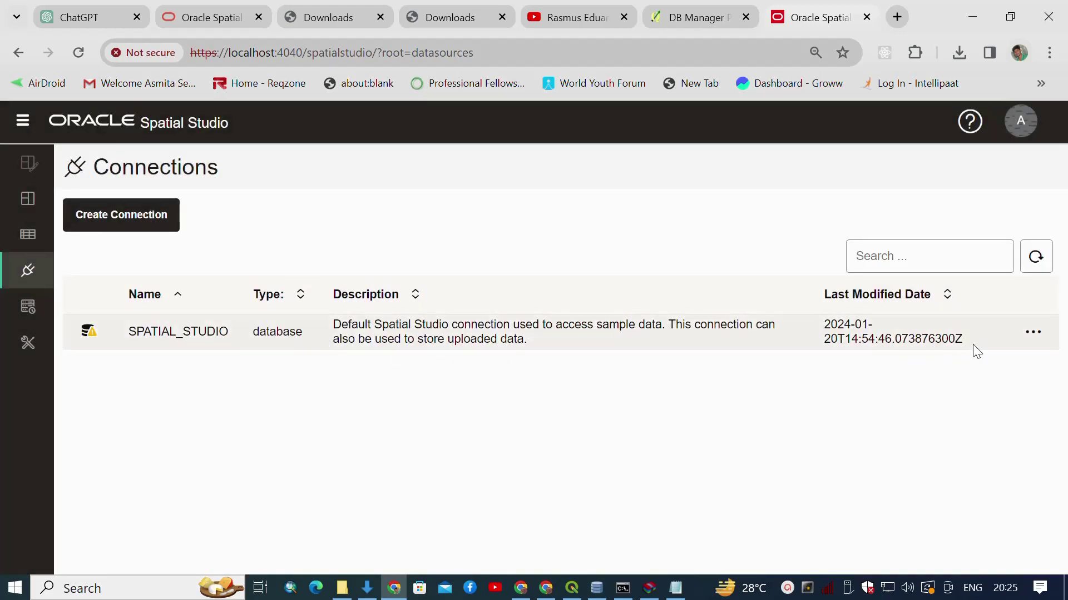
left_click(1032, 333)
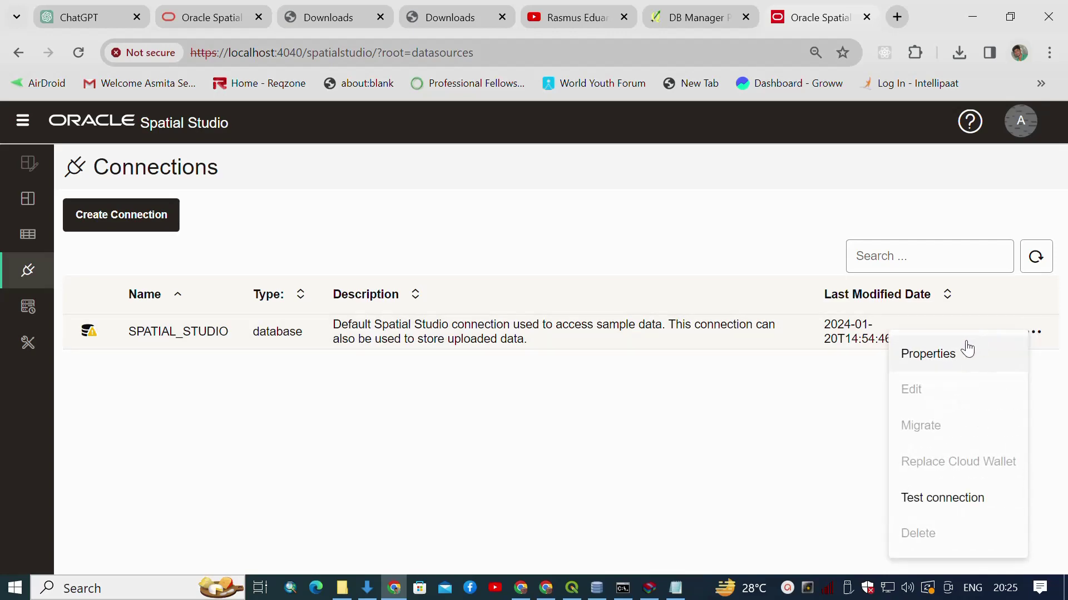
left_click(945, 351)
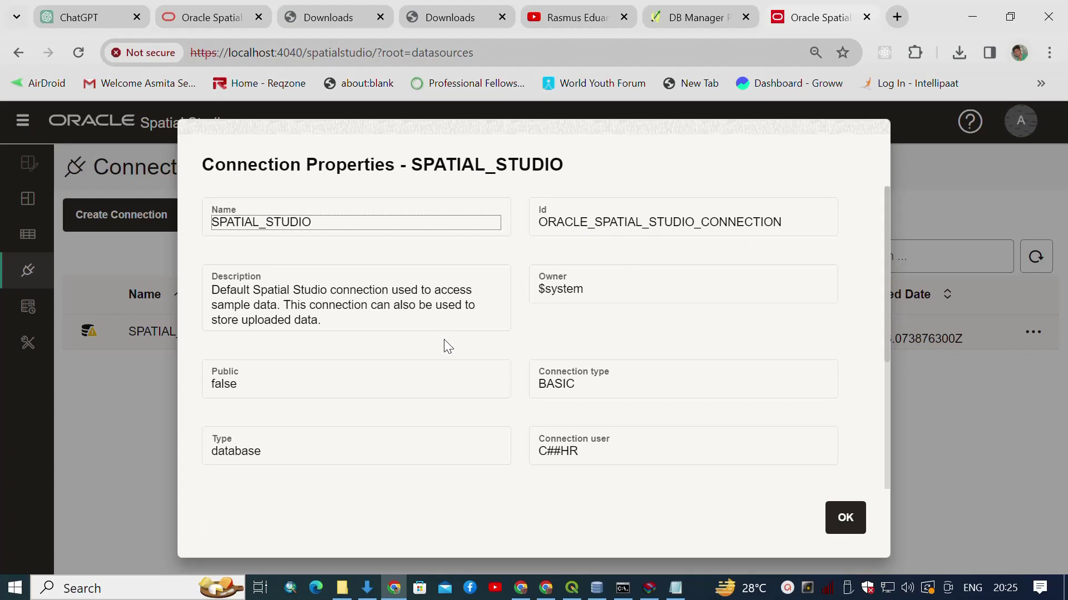
scroll(447, 346, "down", 4)
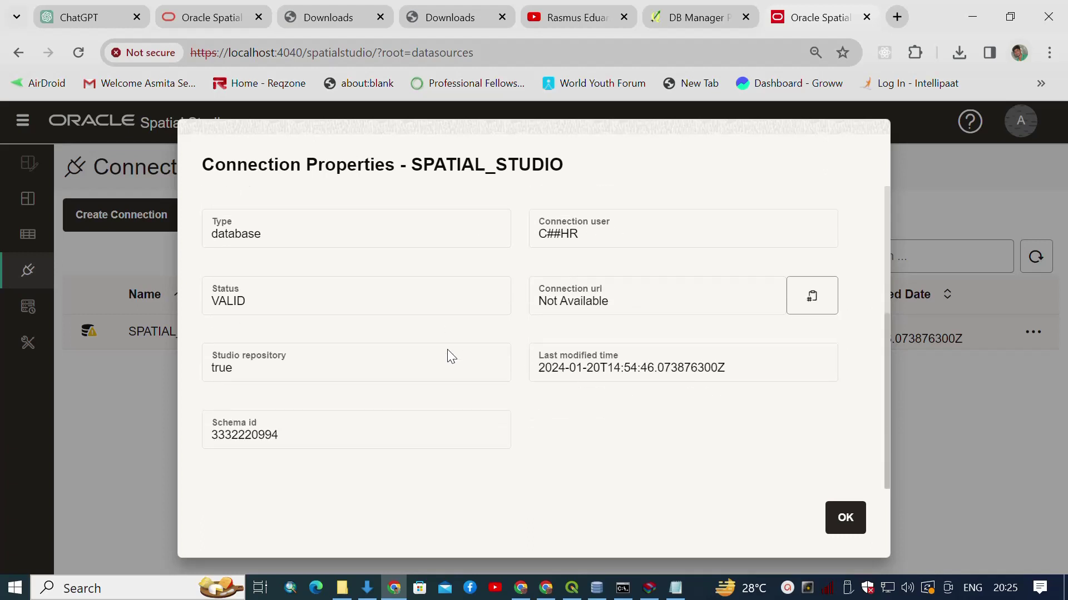
scroll(710, 476, "up", 4)
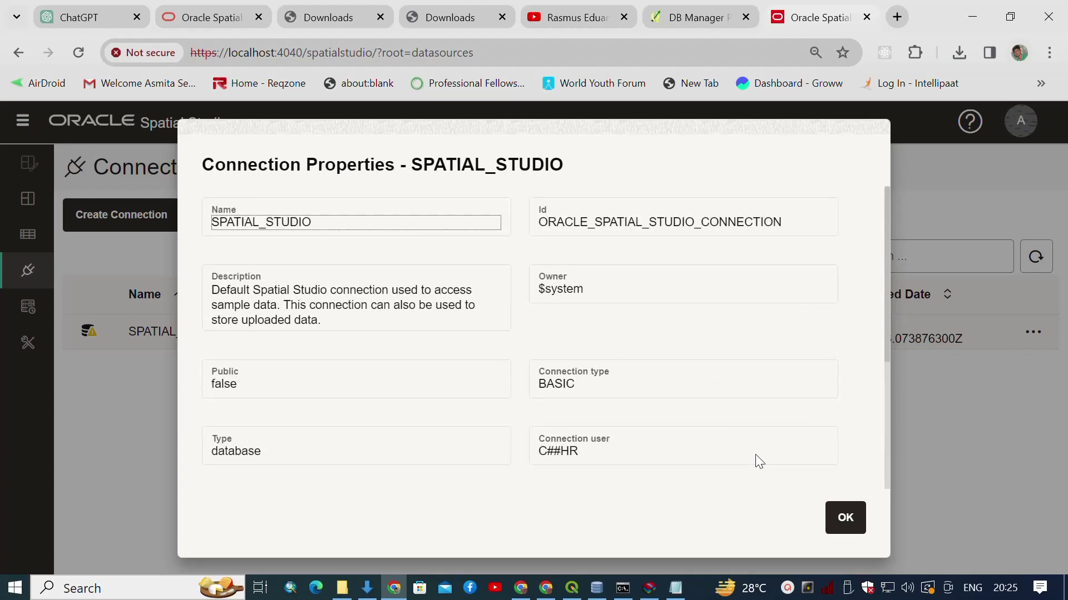
left_click(845, 518)
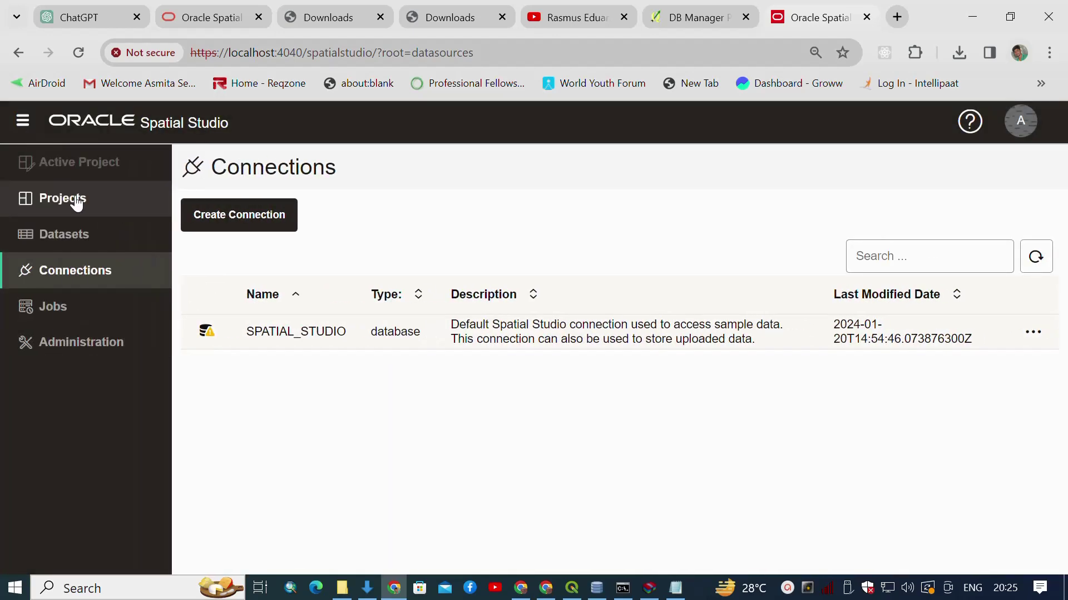
Create a new Untitled project, then drag TN_Blocks_rectified.shp from Shapfiles\data onto QGIS.
left_click(79, 205)
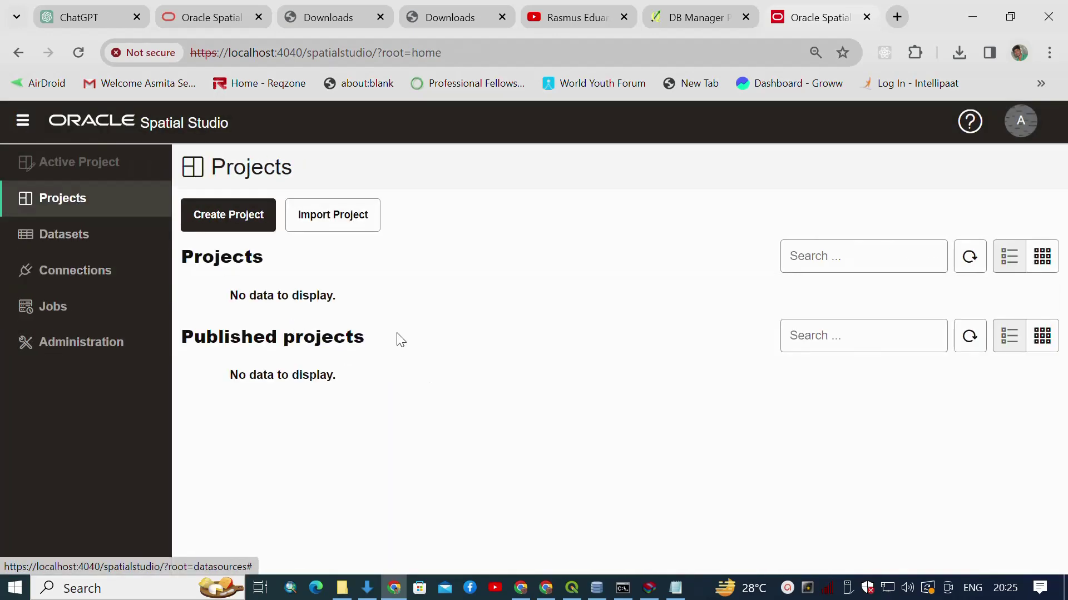
left_click(223, 220)
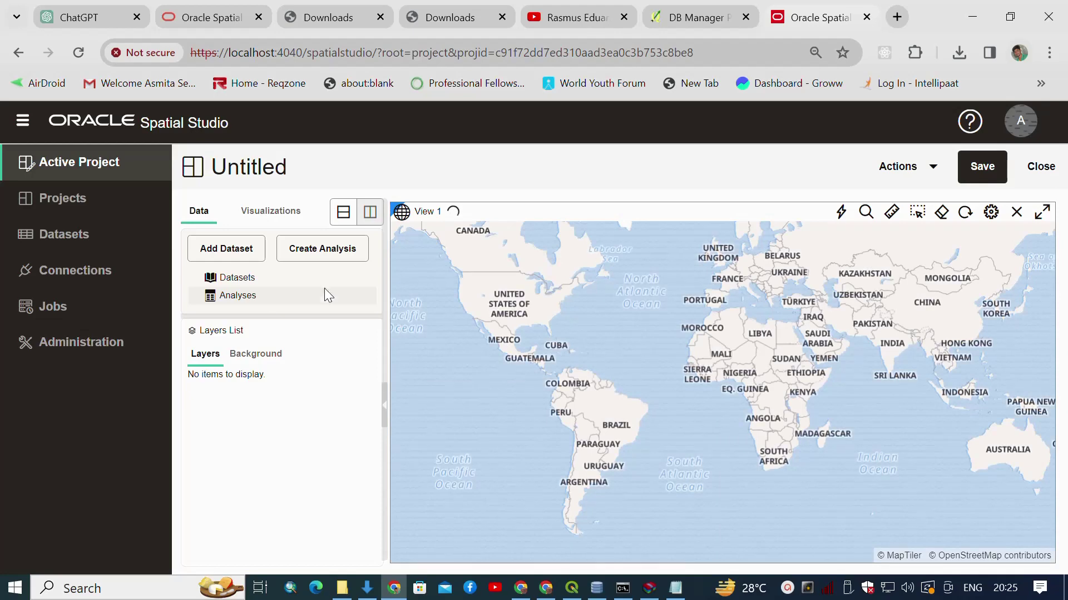
left_click(343, 586)
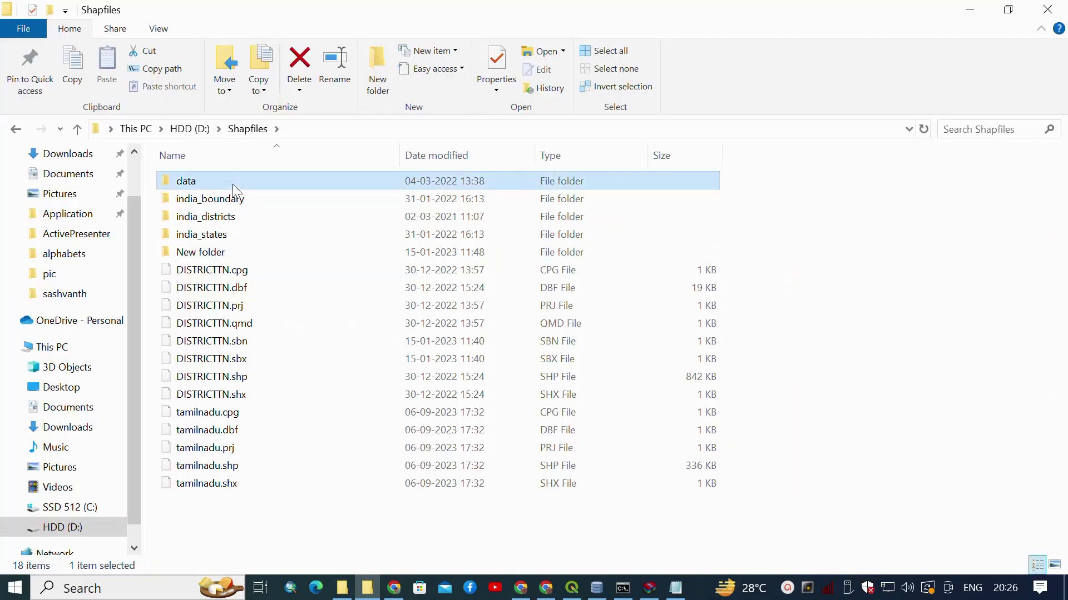
double_click(233, 183)
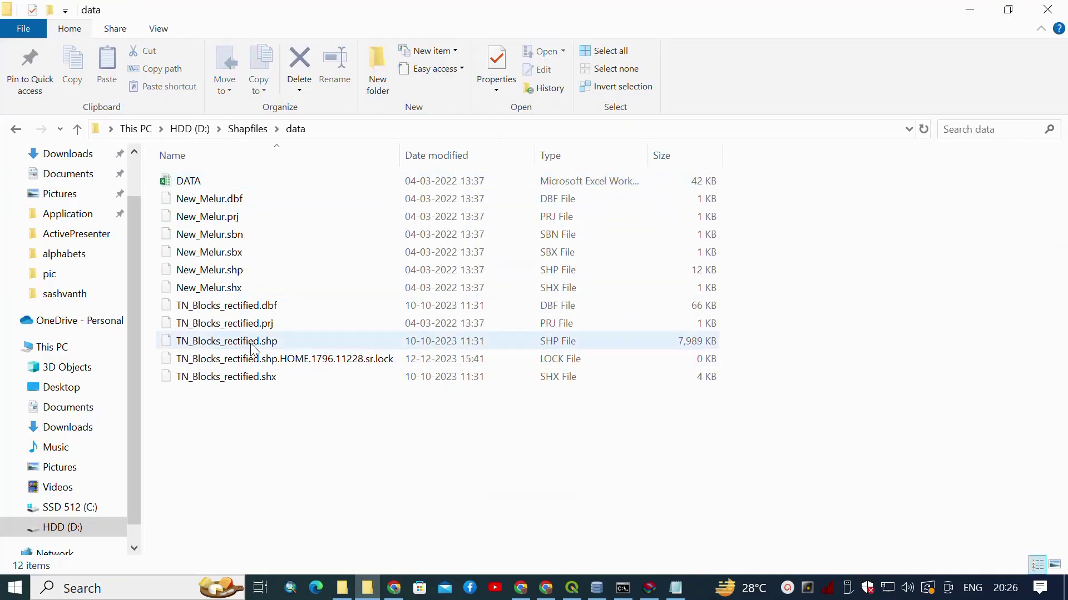
mouse_move(226, 342)
left_mouse_down()
mouse_move(290, 343)
mouse_move(528, 461)
mouse_move(573, 588)
mouse_move(60, 425)
mouse_move(66, 456)
left_mouse_up()
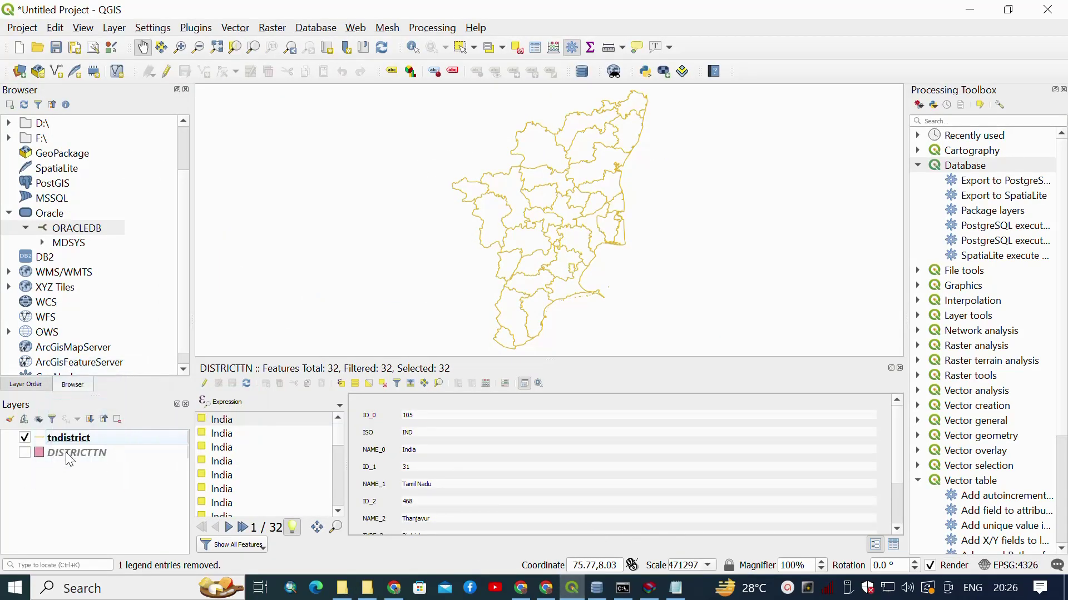
Remove the tndistrict layer in QGIS and return to the Spatial Studio project.
left_click(70, 456)
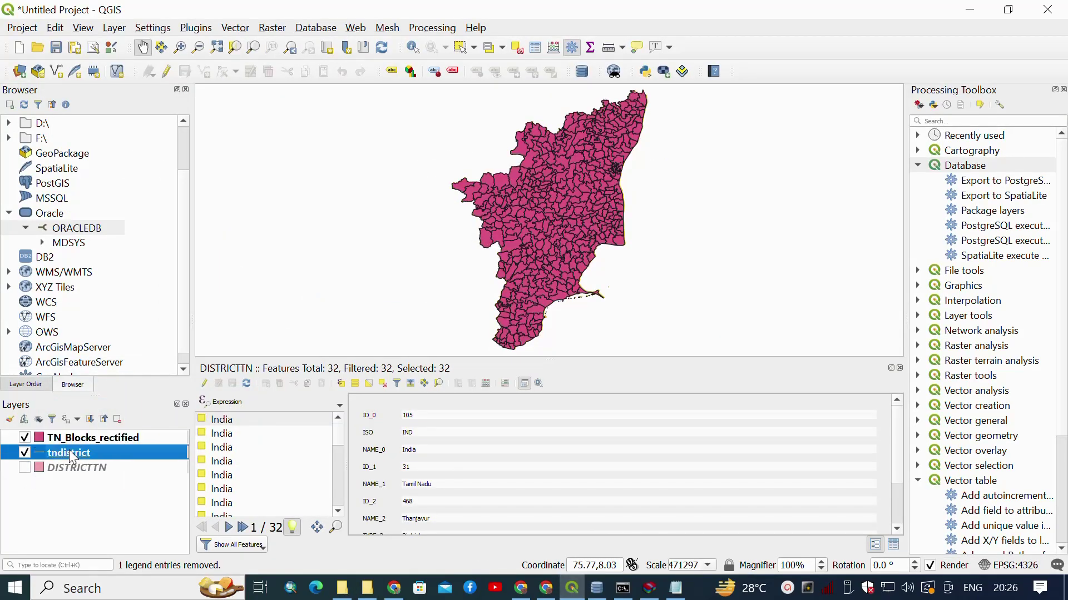
right_click(70, 456)
left_click(154, 256)
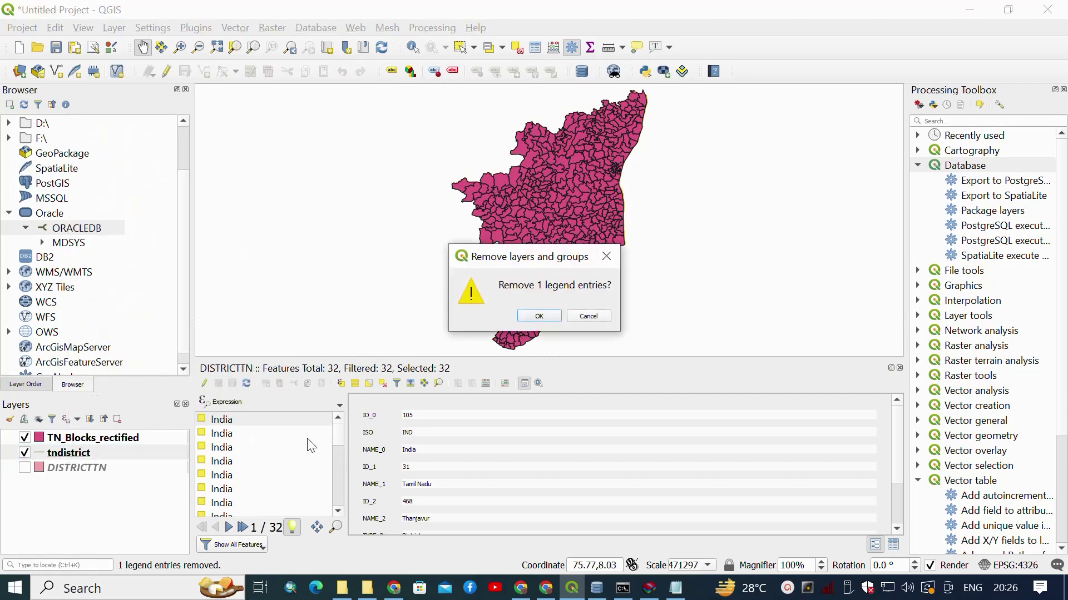
left_click(539, 316)
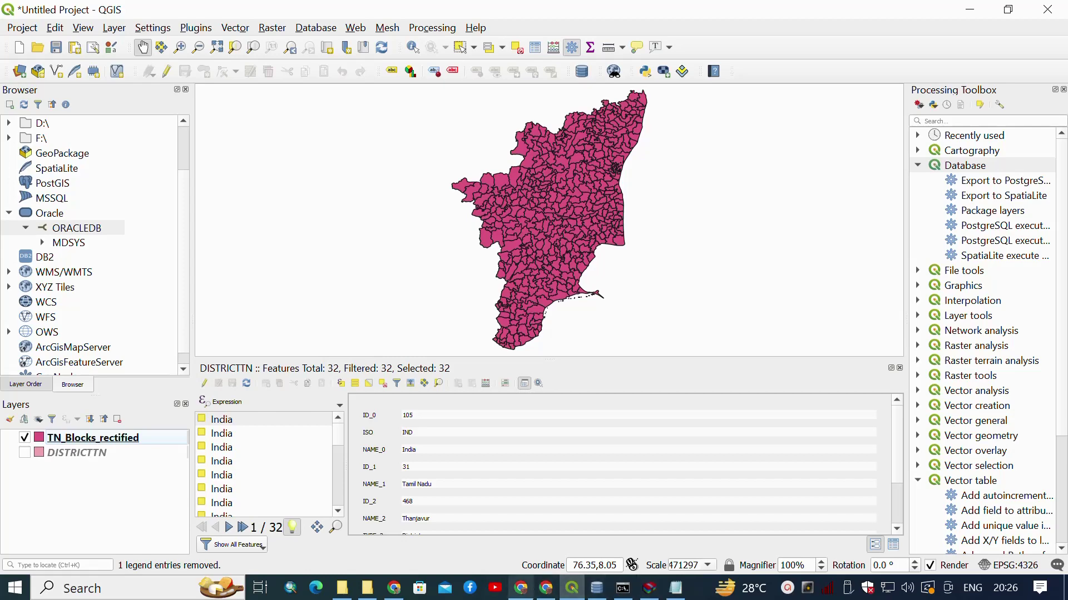
left_click(393, 589)
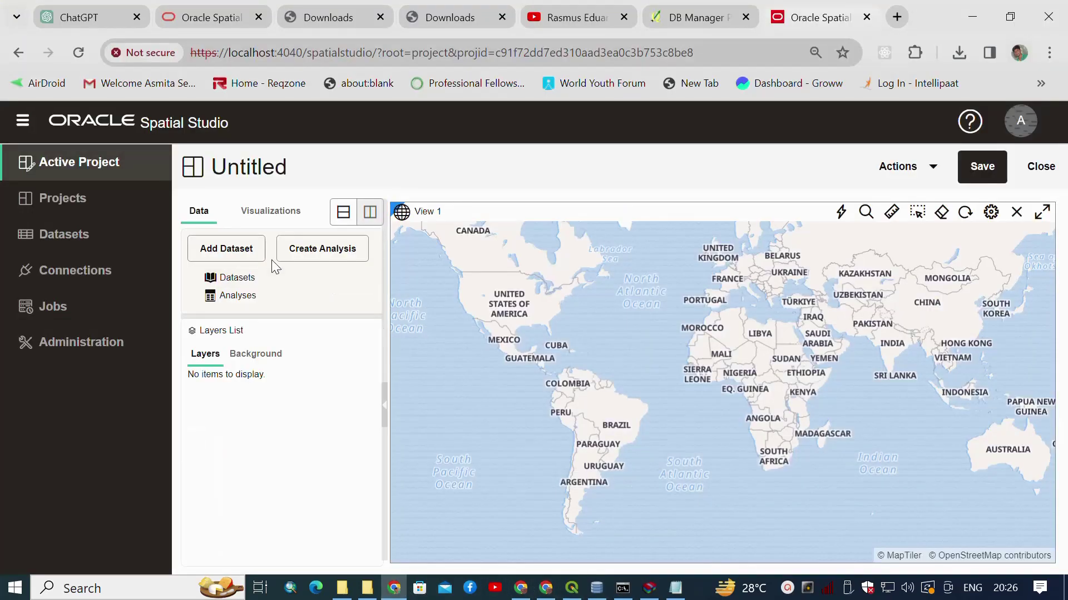
Go to the Datasets page and start creating a new dataset.
left_click(243, 253)
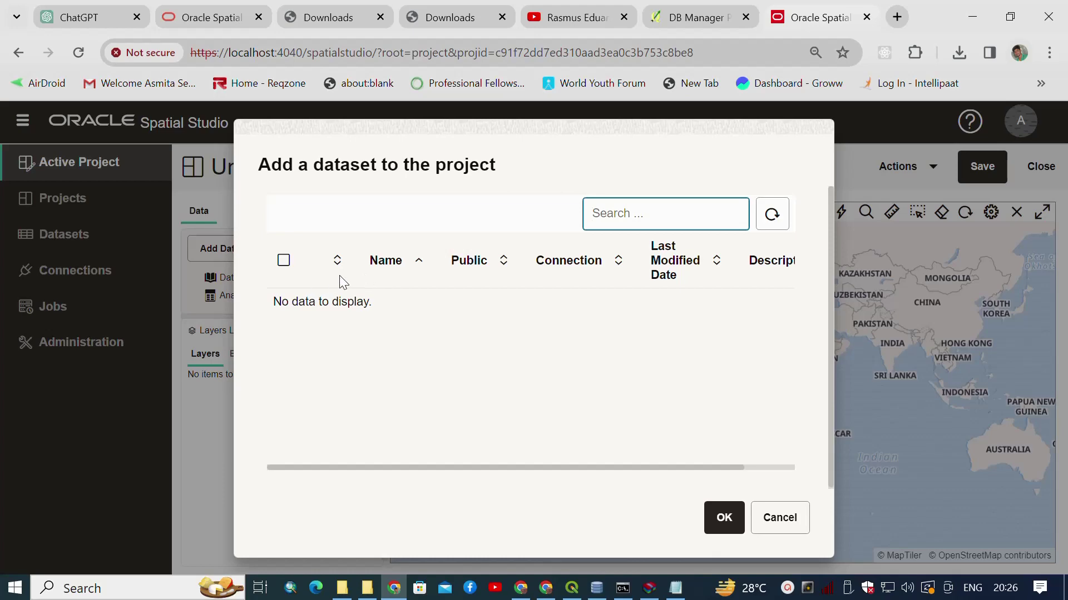
key("Escape")
left_click(64, 235)
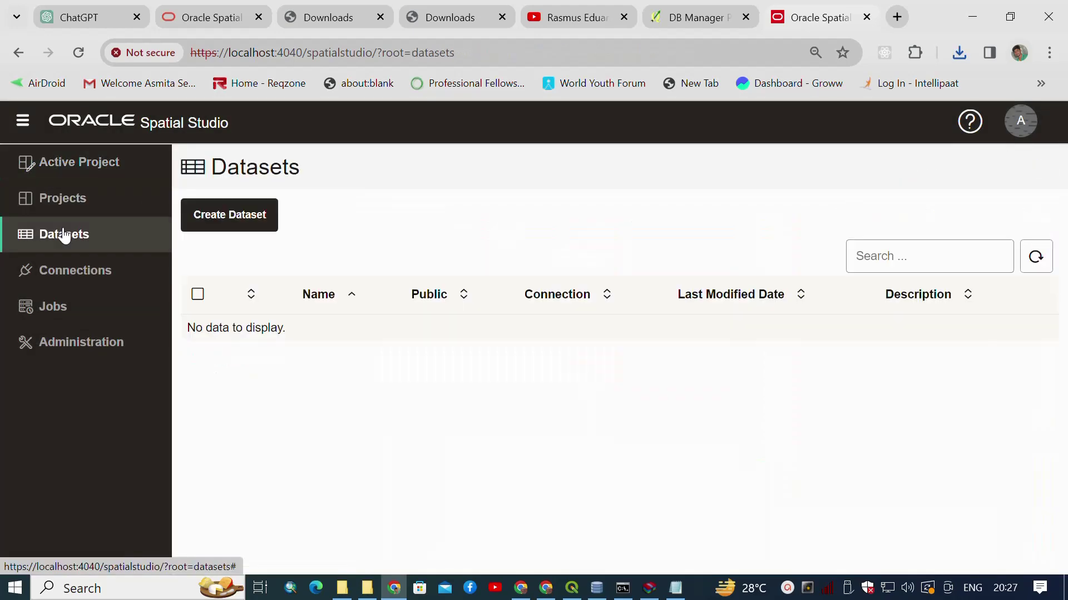
left_click(241, 227)
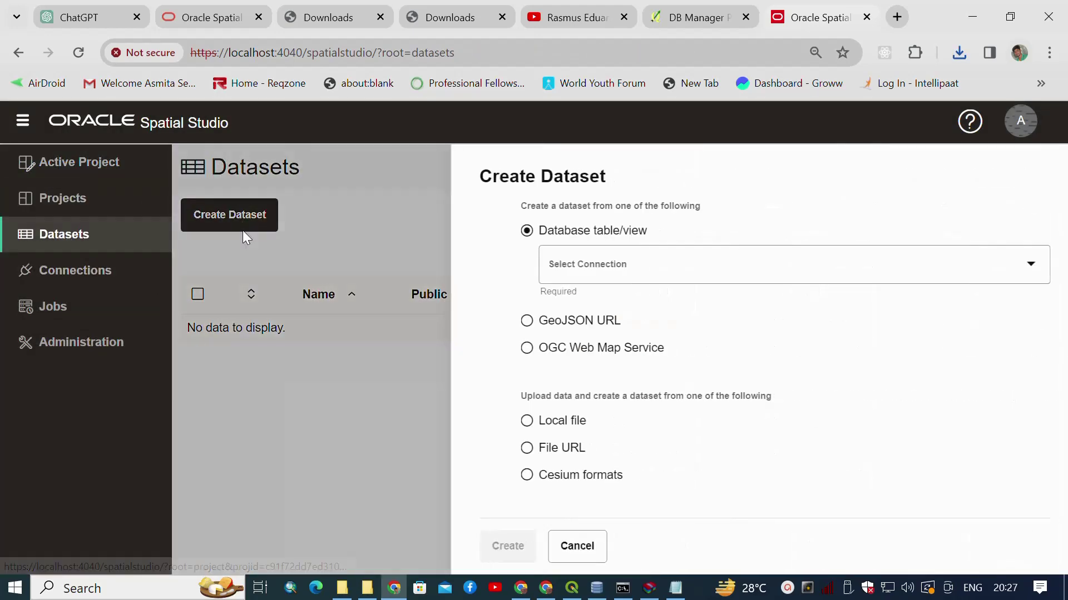
Choose the SPATIAL_STUDIO connection and set the source to Local file.
left_click(611, 279)
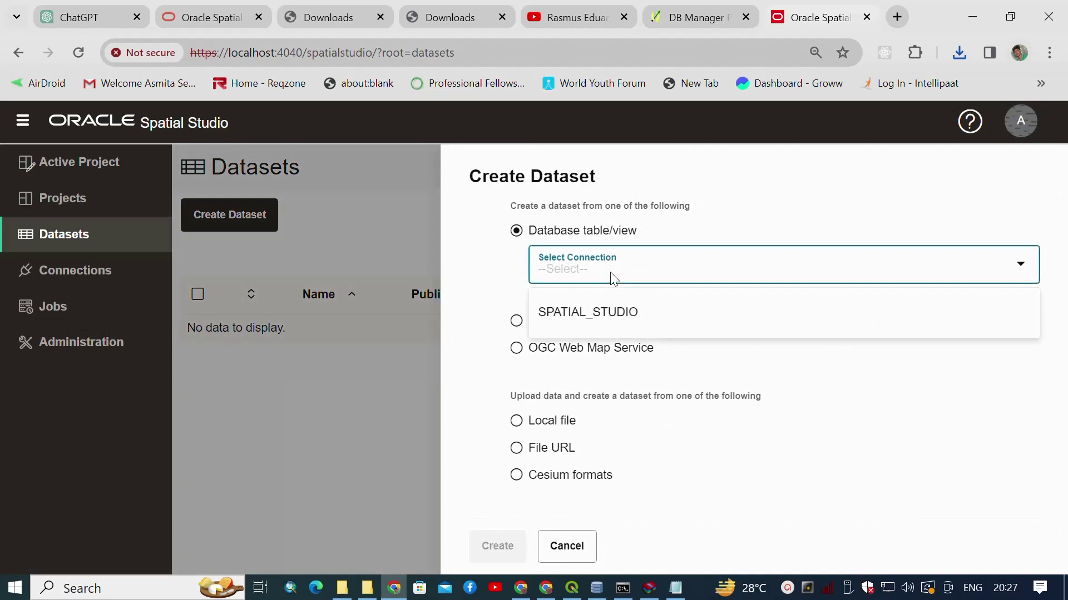
left_click(619, 276)
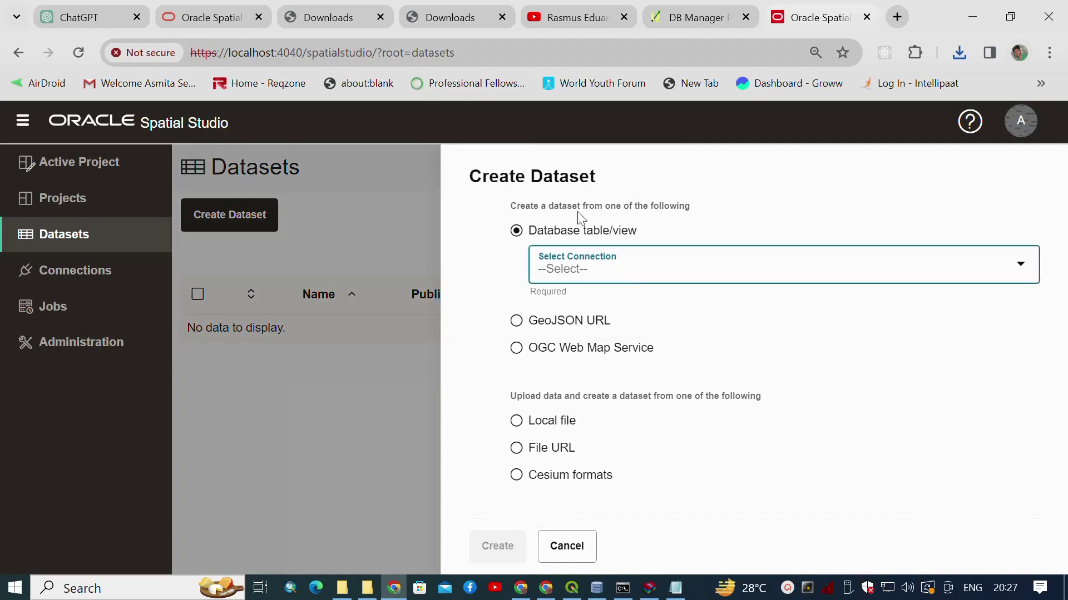
left_click(601, 266)
left_click(599, 312)
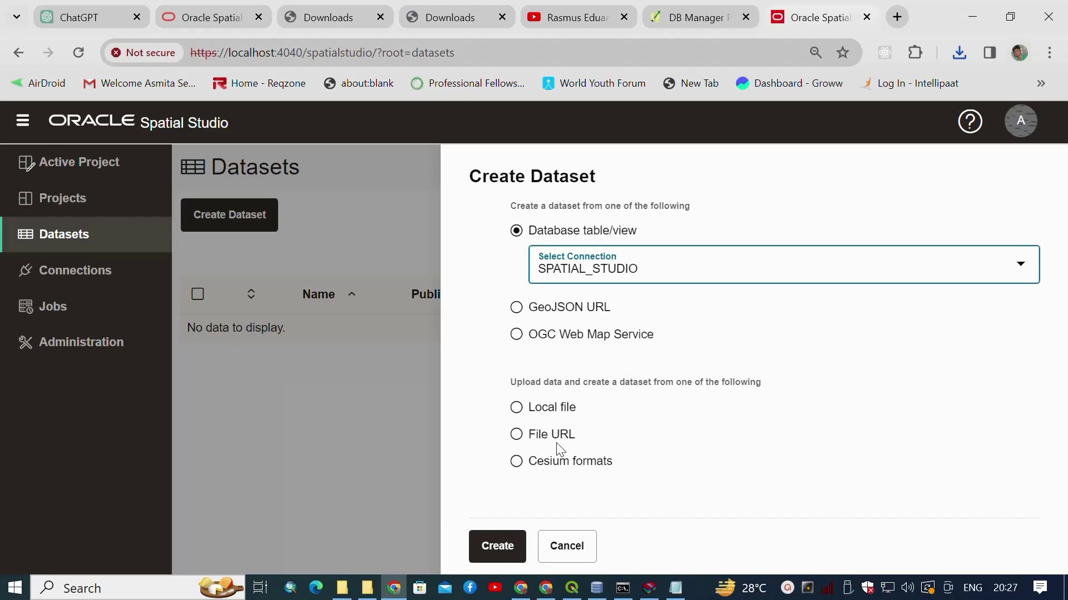
left_click(562, 410)
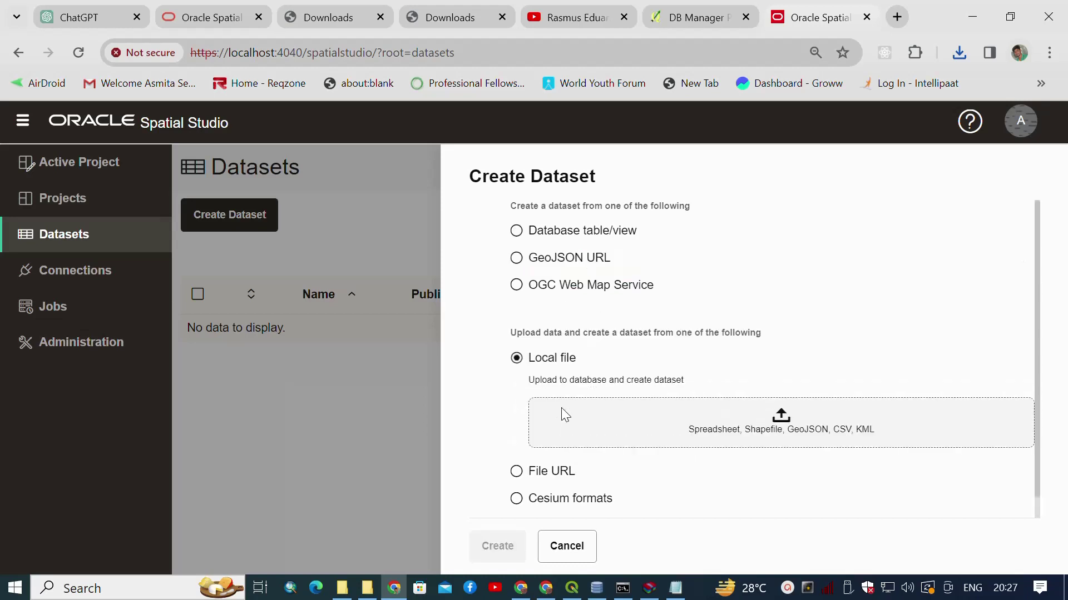
Choose D:\Shapfiles\data\TN_Blocks_rectified.shp as the file to upload.
left_click(735, 426)
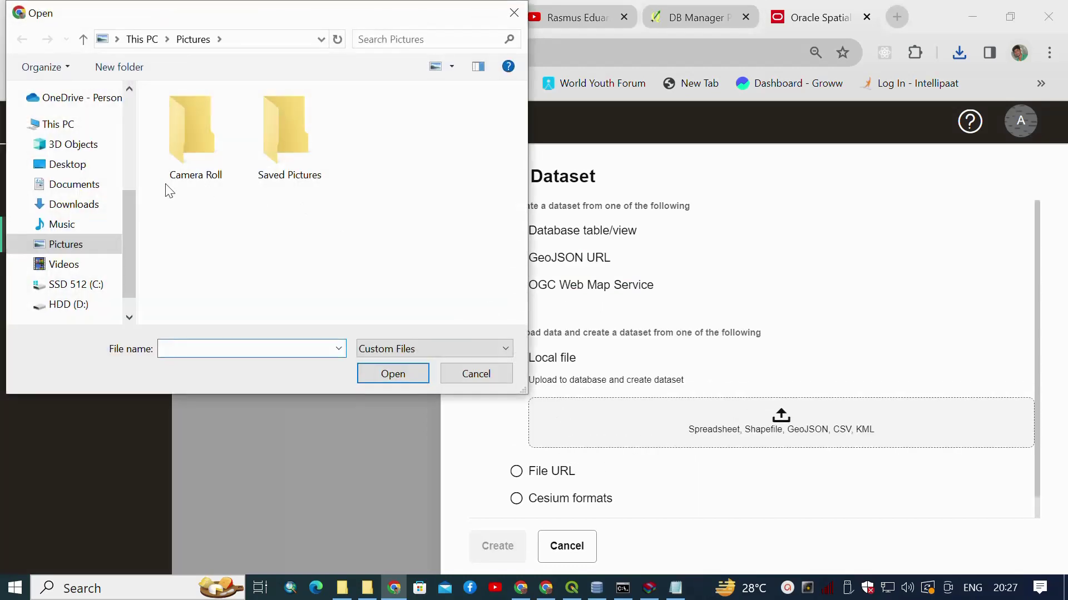
left_click(92, 301)
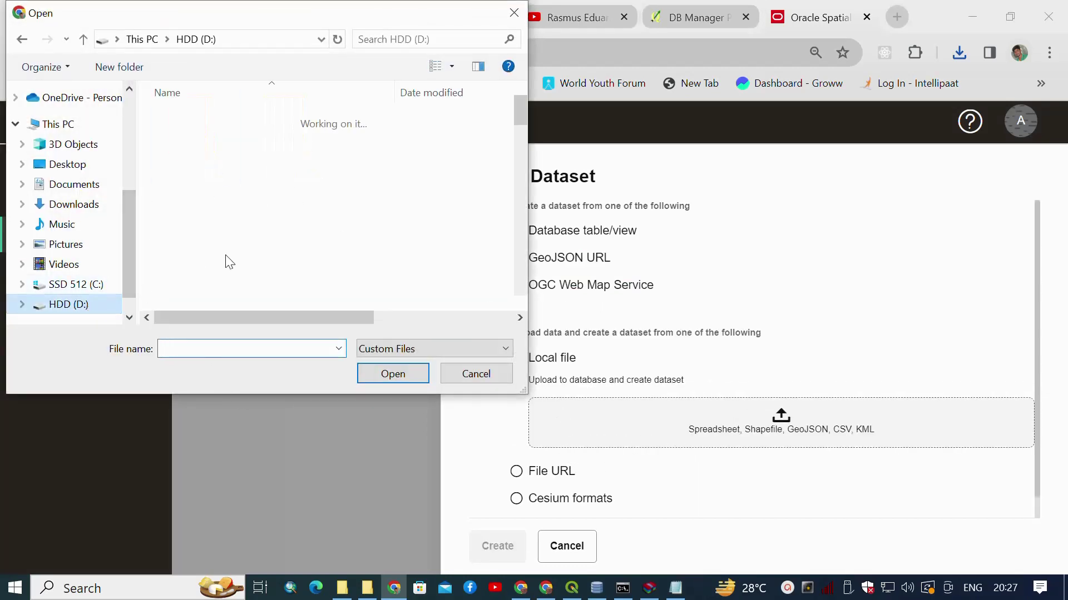
scroll(236, 226, "down", 10)
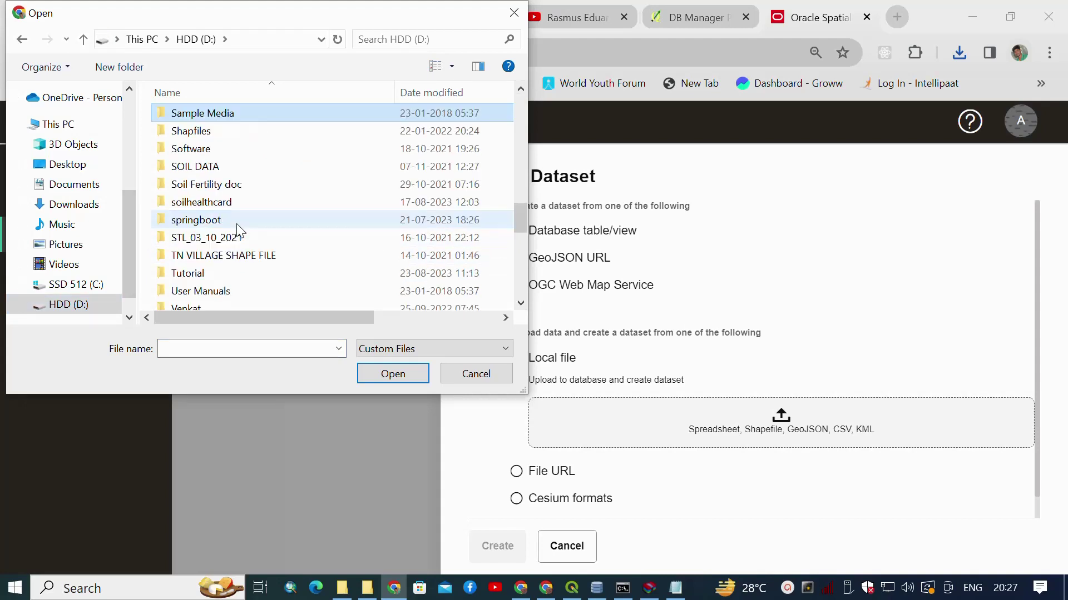
double_click(228, 134)
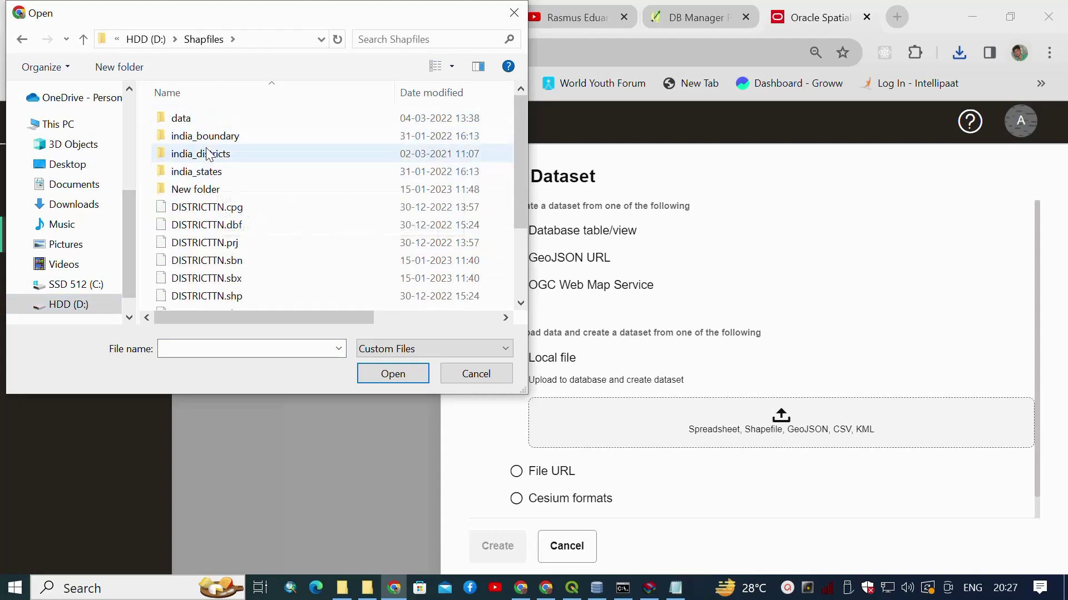
double_click(192, 118)
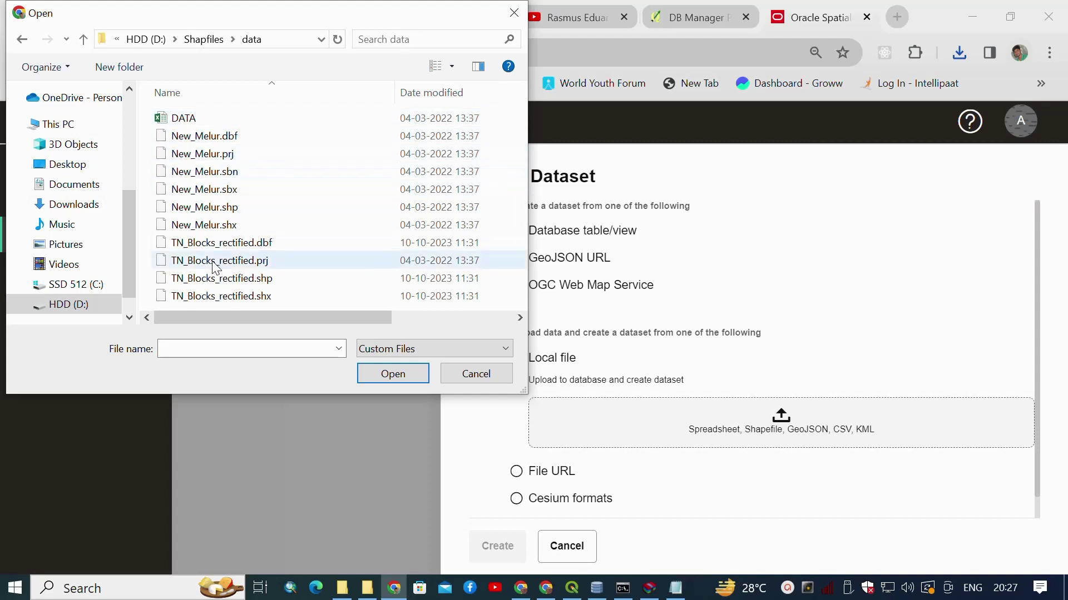
left_click(244, 278)
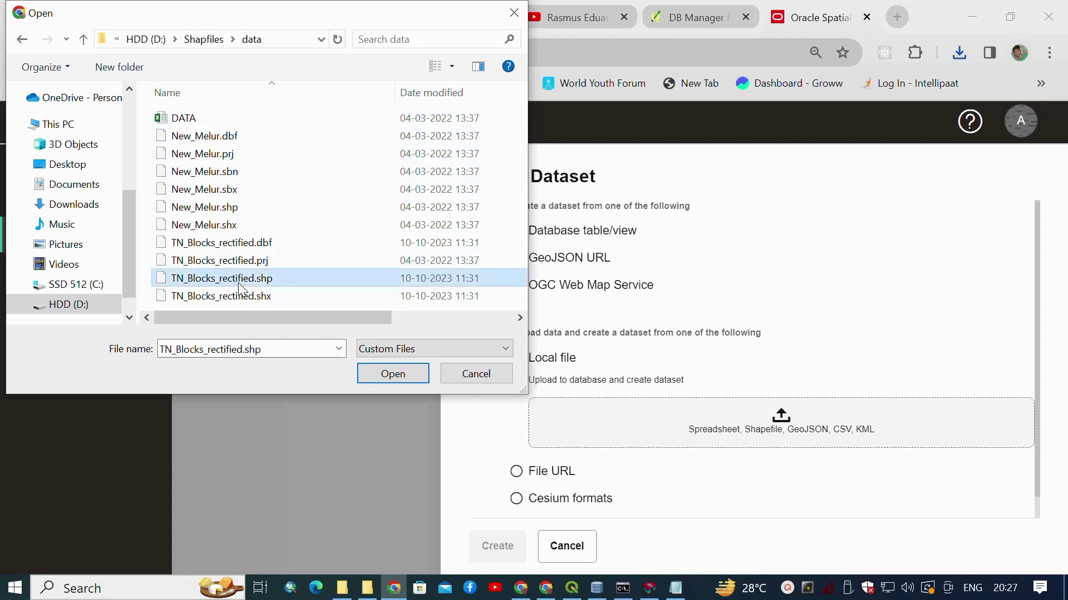
left_click(390, 375)
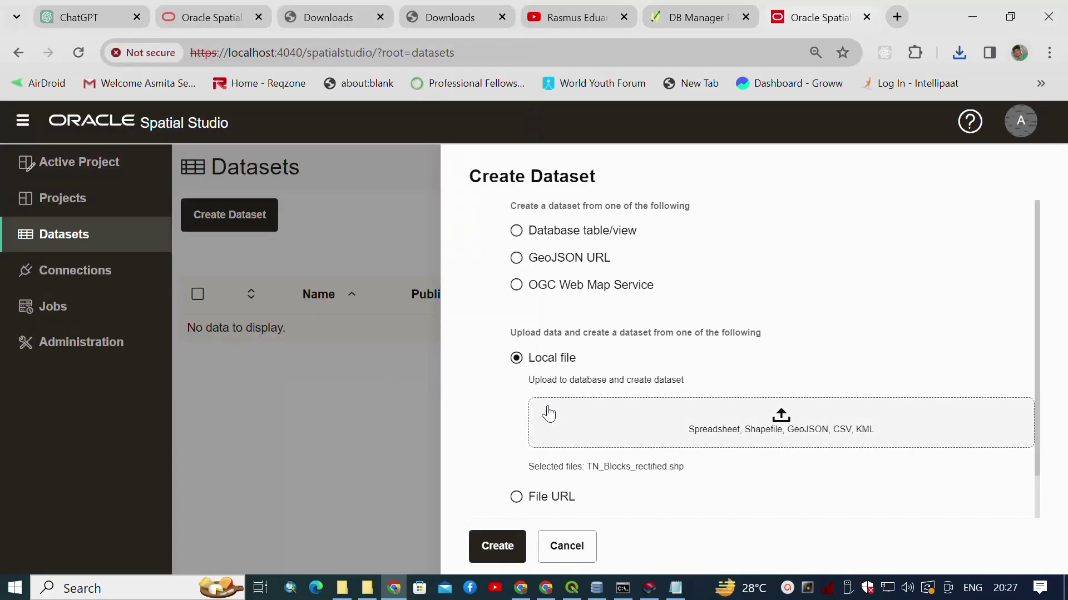
Create the dataset and dismiss the missing .shx and .dbf files warning.
scroll(515, 500, "down", 1)
left_click(497, 548)
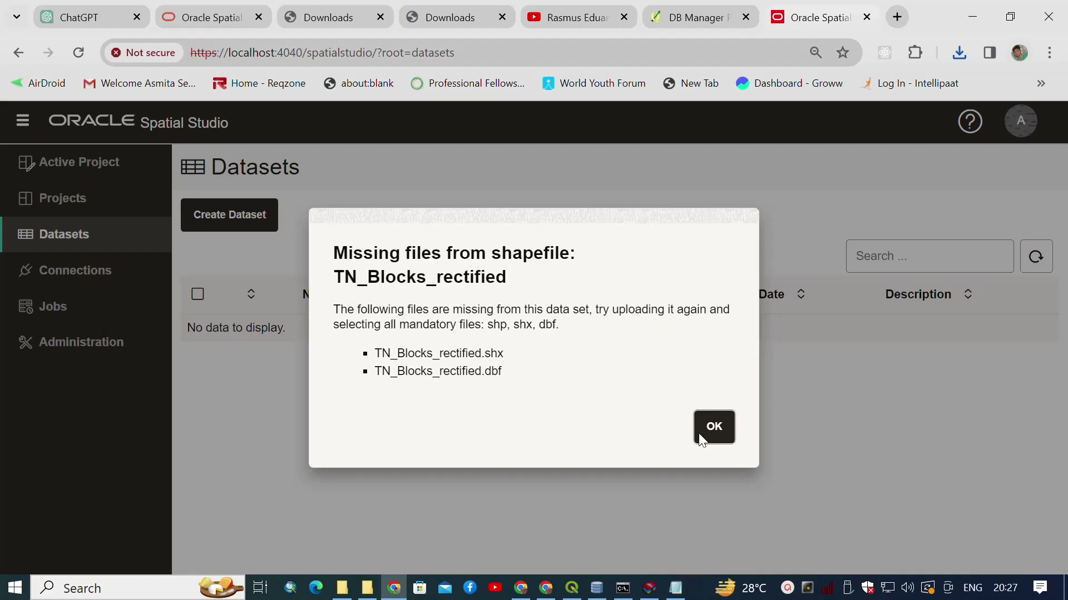
left_click(712, 428)
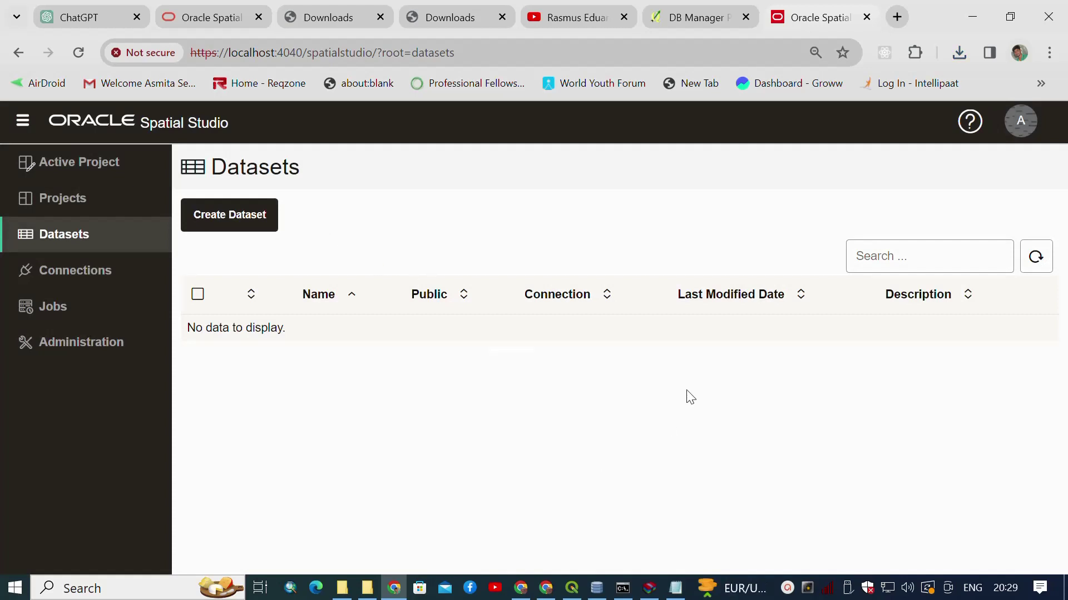
Start a new dataset on the SPATIAL_STUDIO connection with a Local file source.
left_click(205, 225)
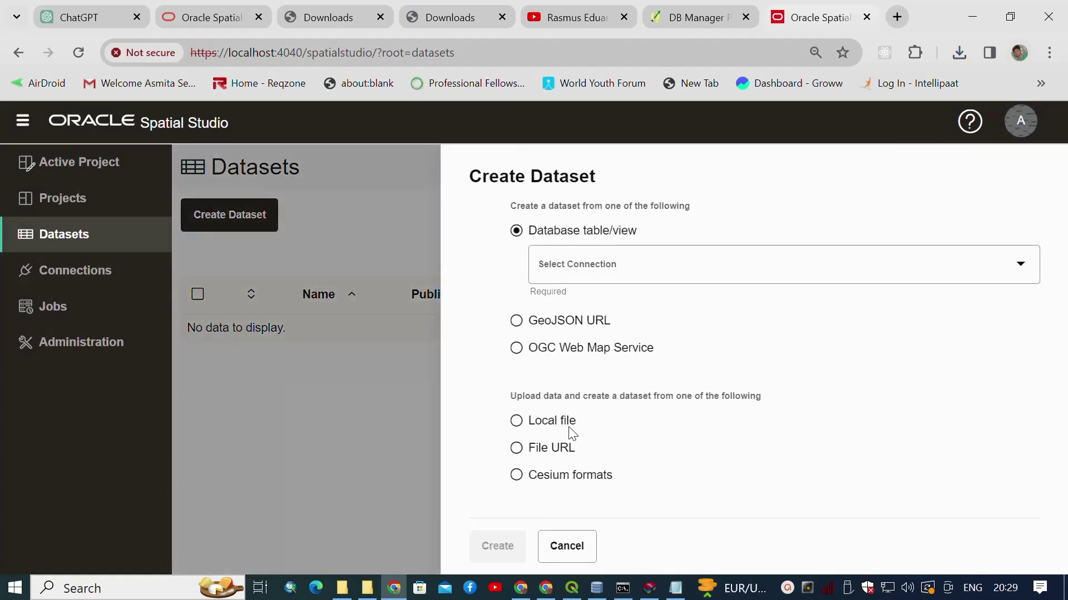
left_click(582, 279)
left_click(586, 332)
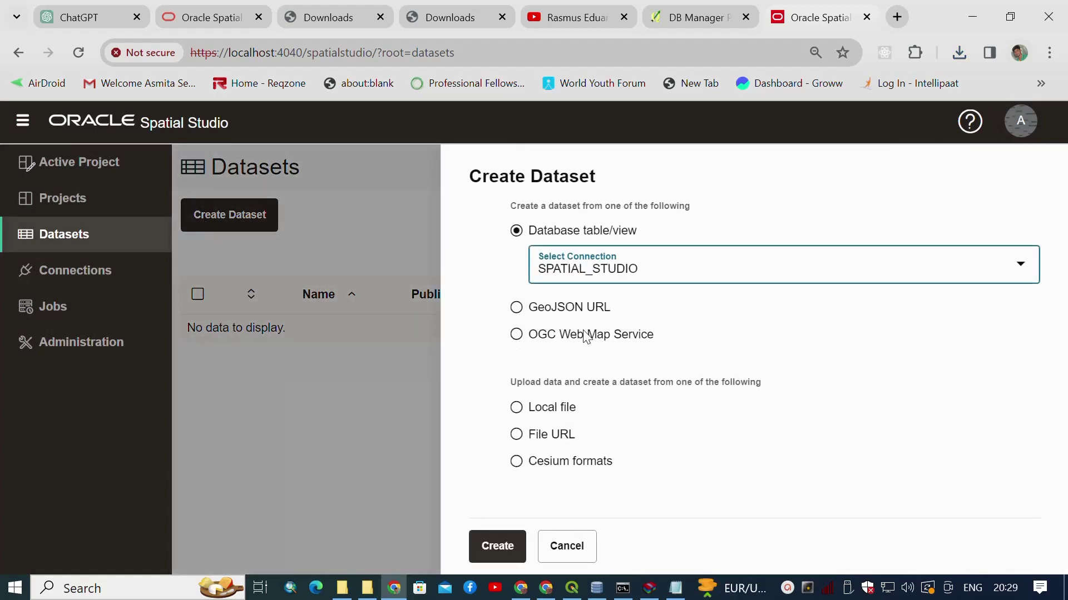
left_click(548, 414)
Select the four TN_Blocks_rectified files (.dbf, .prj, .shp, .shx) for upload.
left_click(613, 439)
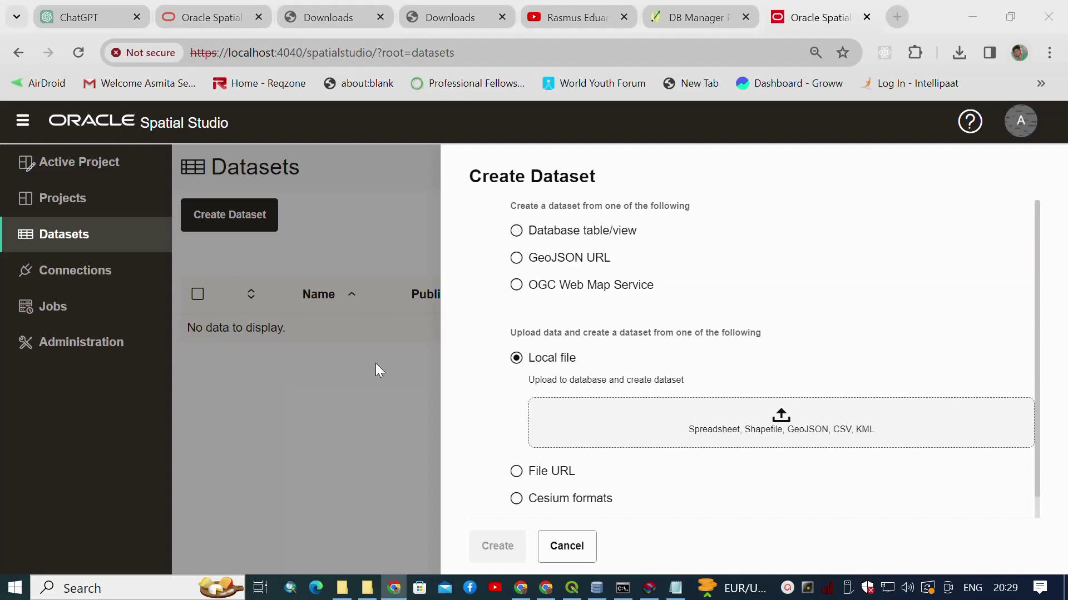
left_click(261, 281)
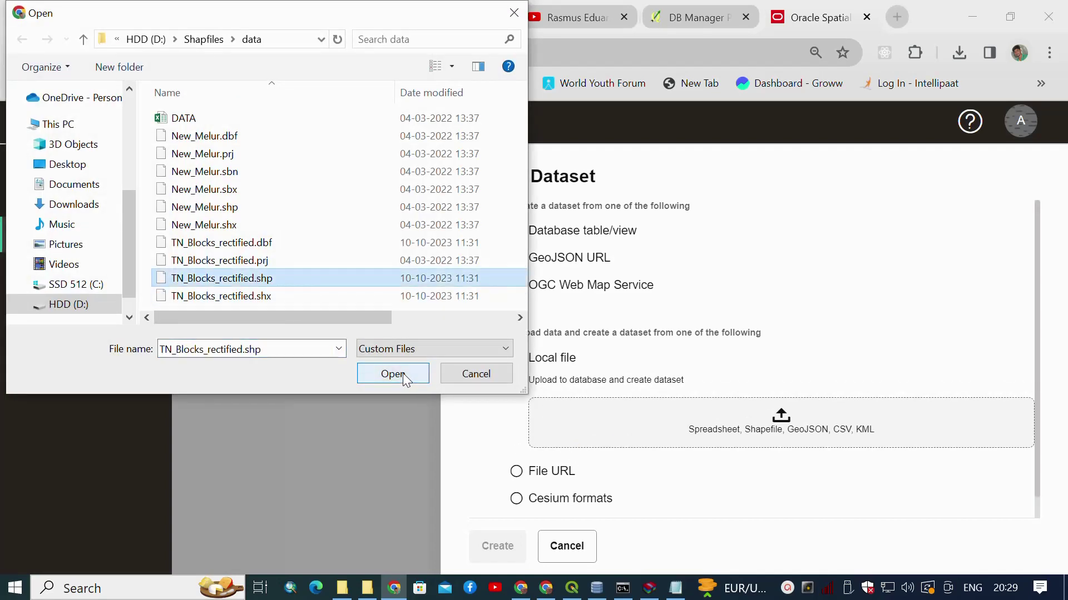
left_click(299, 243)
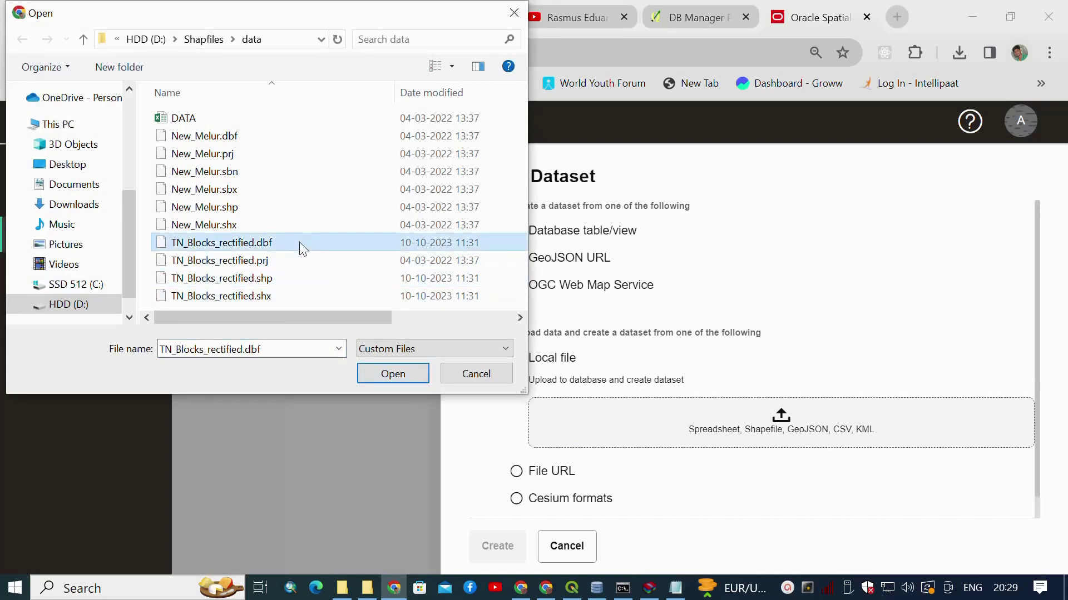
key("shift+Down")
key("shift+Down")
key("shift+Down")
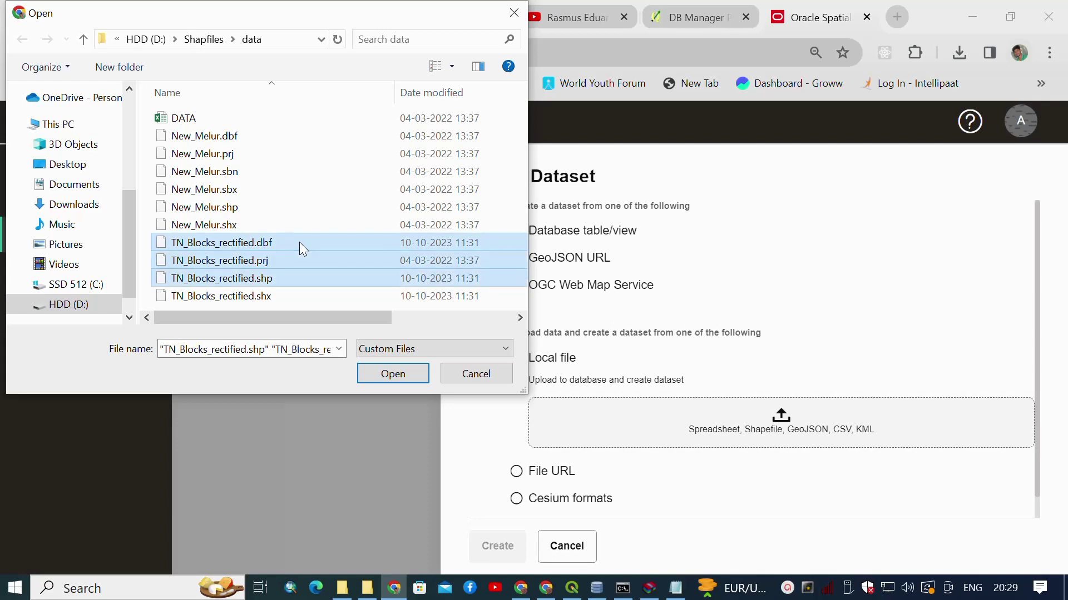
left_click(382, 375)
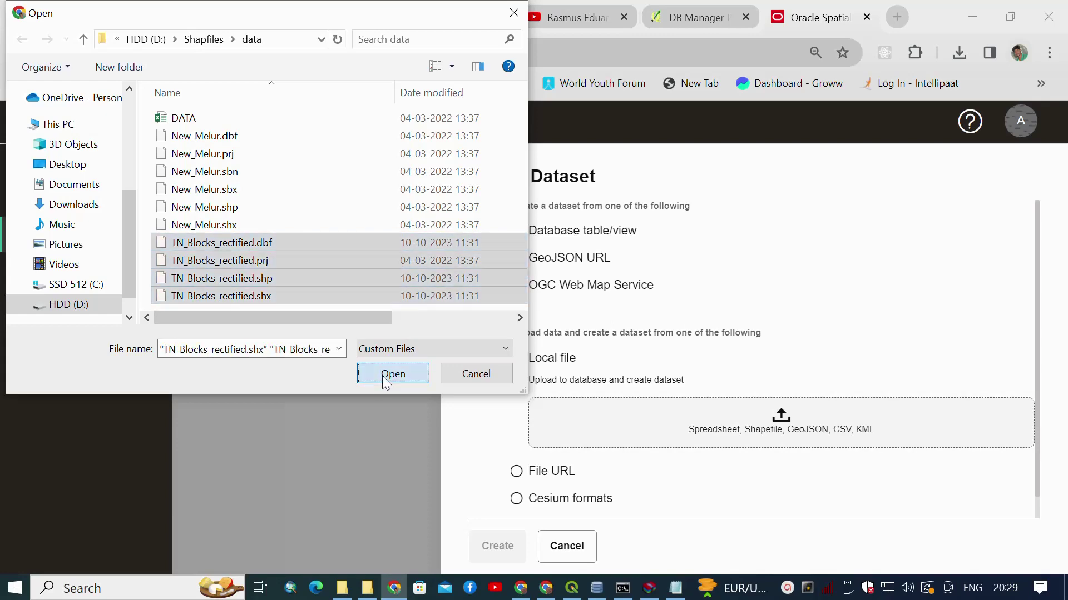
scroll(603, 464, "down", 1)
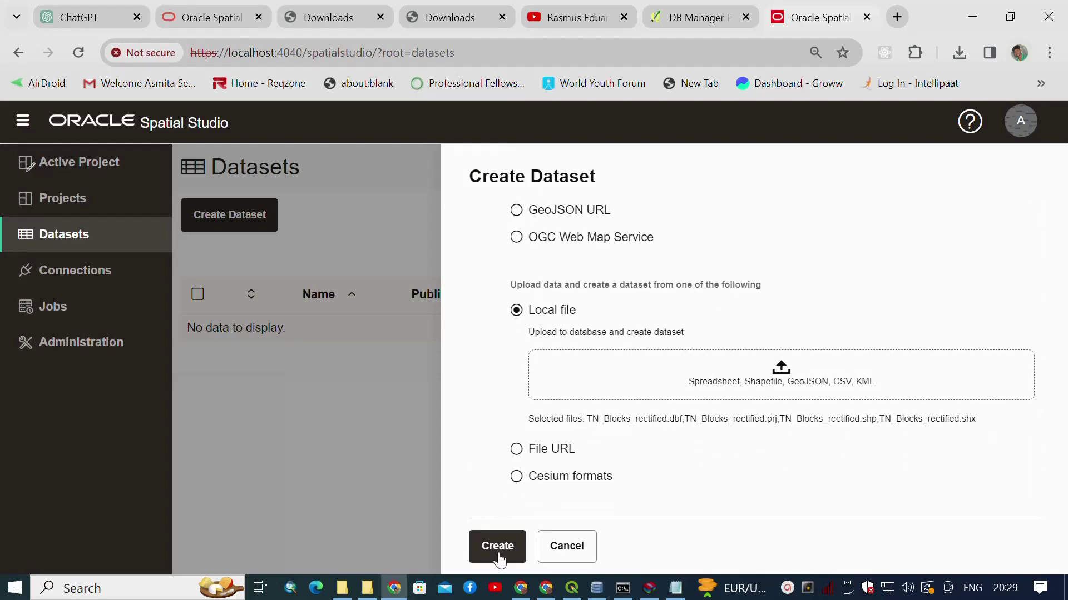
Create the dataset from the selected files, uploading to the SPATIAL_STUDIO connection.
left_click(497, 544)
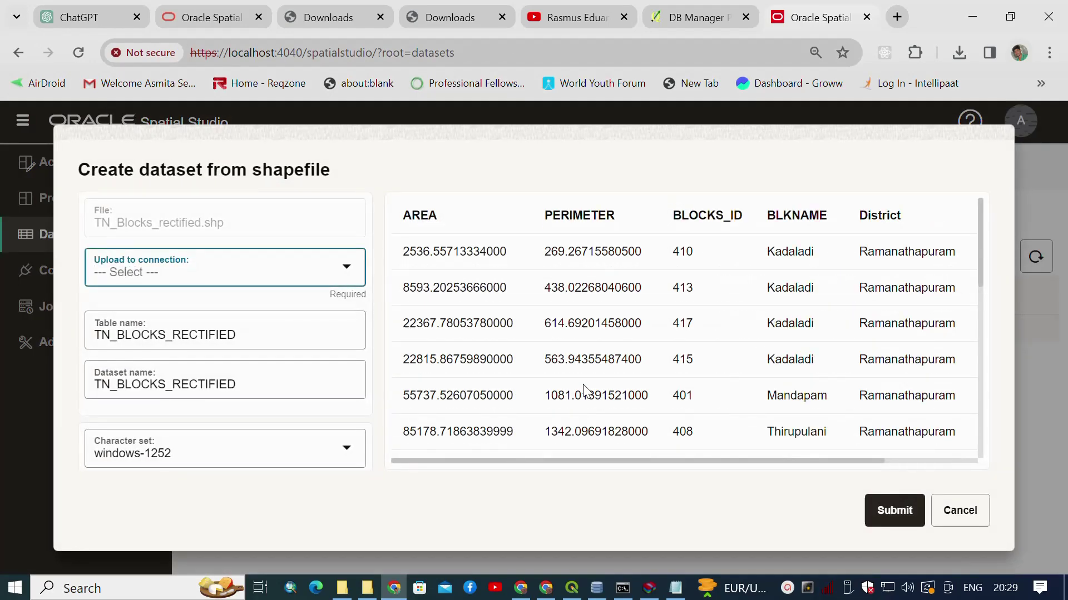
left_click(346, 268)
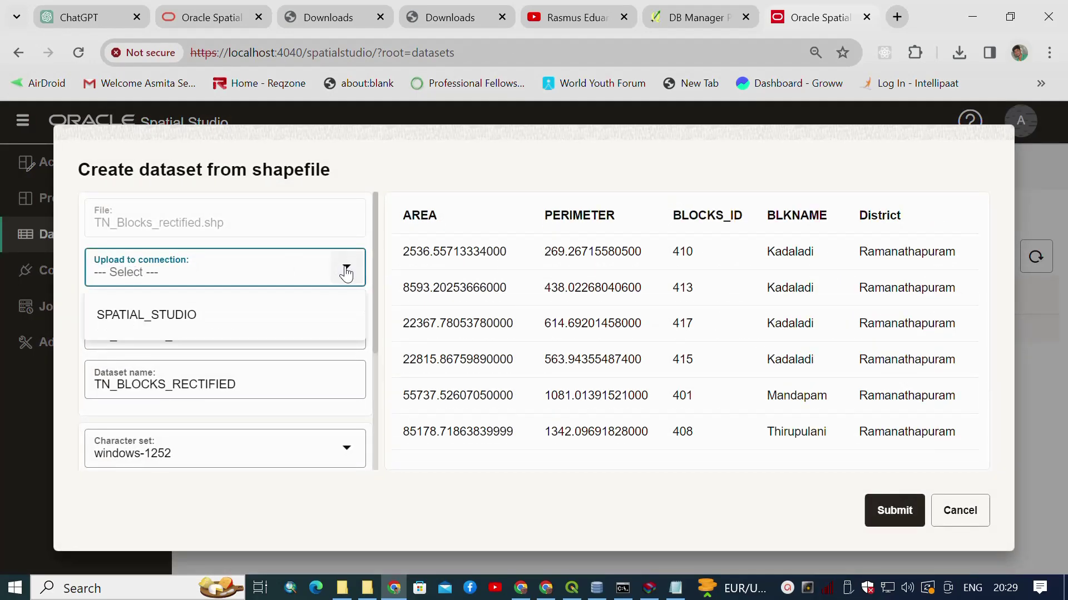
left_click(149, 315)
scroll(281, 369, "down", 3)
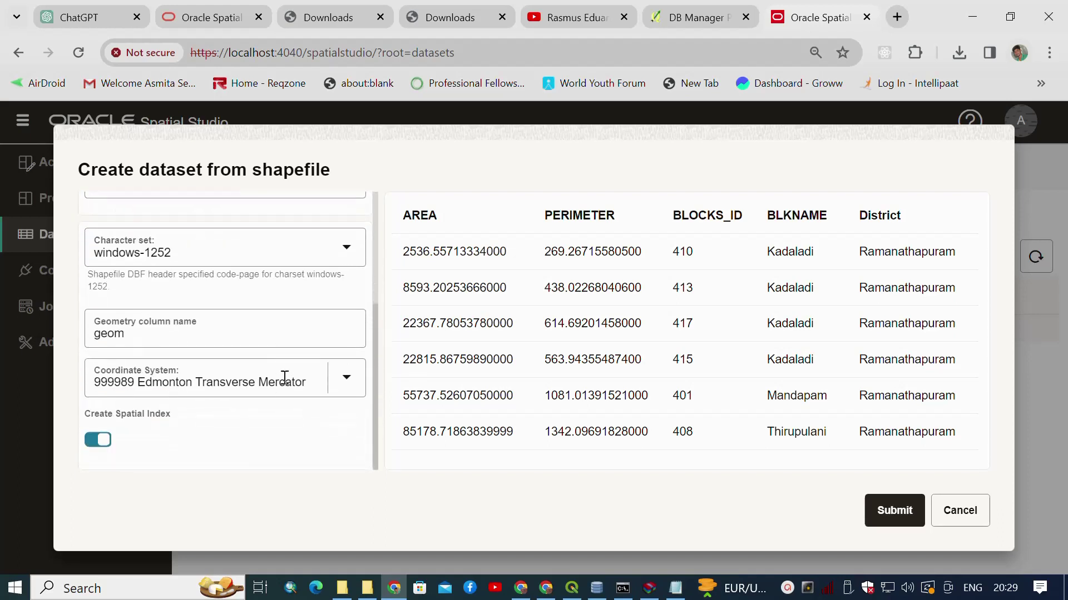
scroll(286, 382, "up", 3)
Review the table and dataset names, then submit to create TN_BLOCKS.
left_click(241, 320)
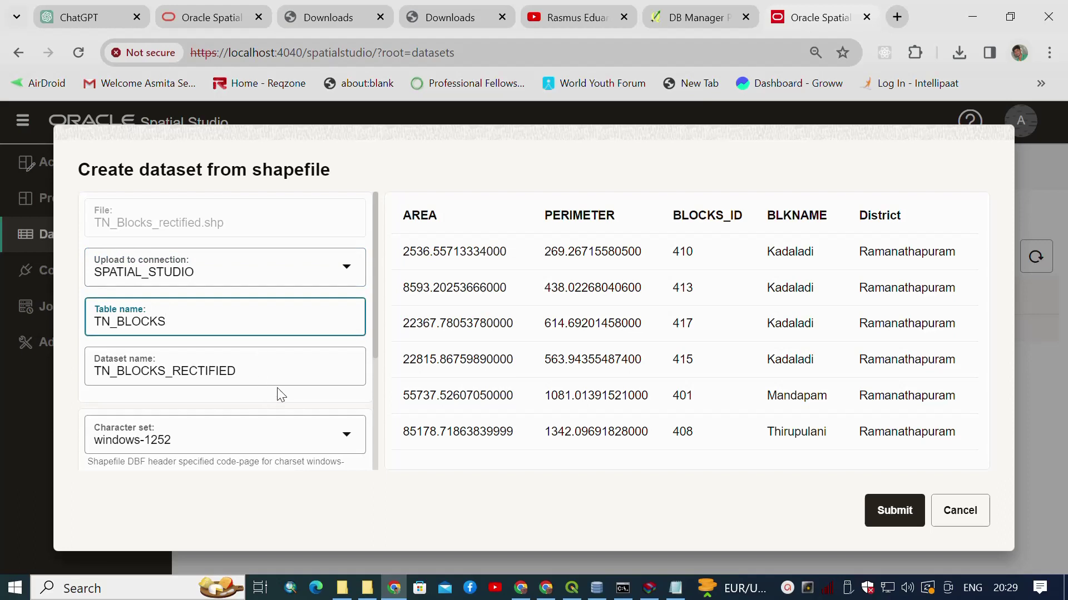
left_click(281, 371)
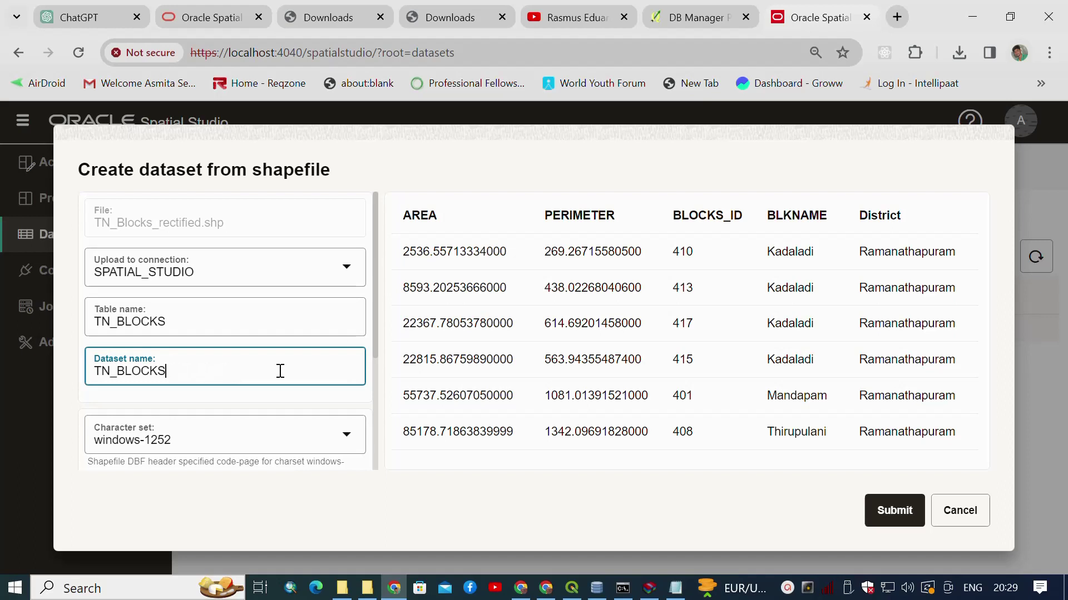
scroll(280, 371, "down", 3)
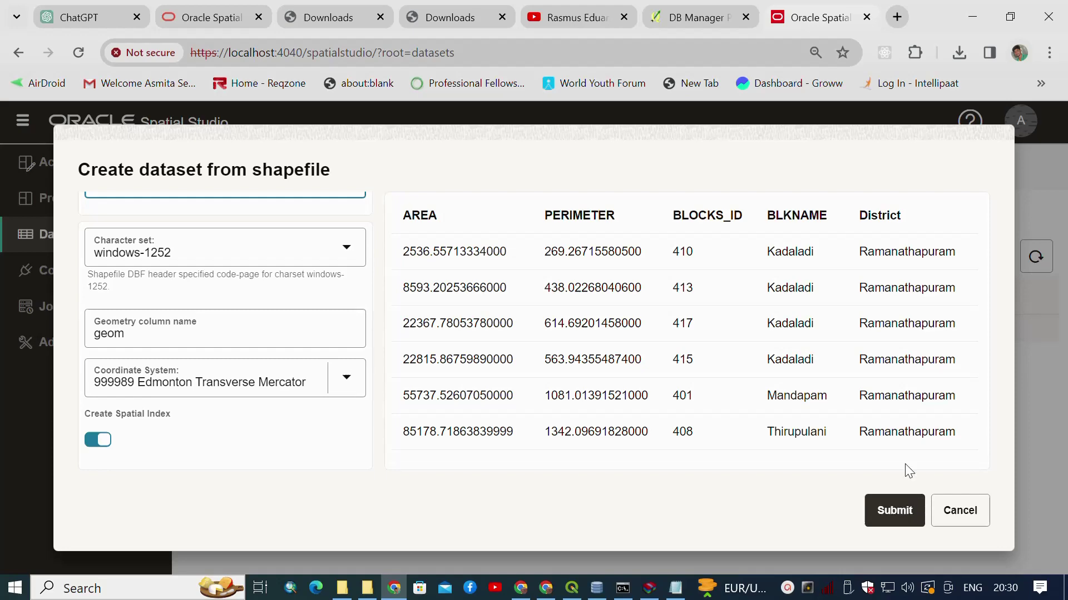
scroll(903, 391, "down", 10)
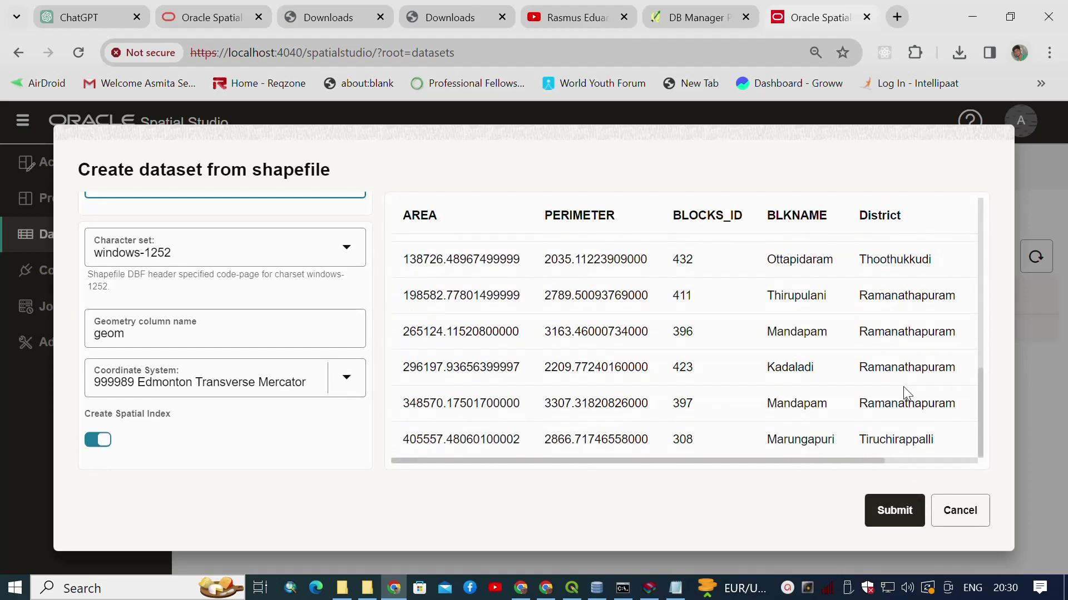
scroll(903, 392, "up", 10)
left_click(901, 510)
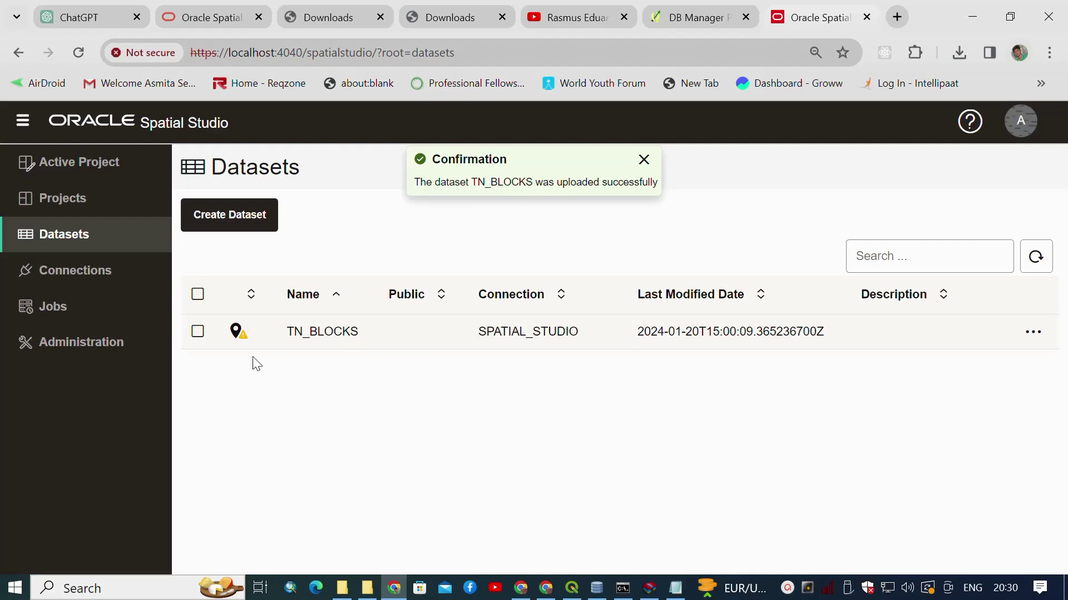
Create a new Untitled project from the Projects page.
left_click(84, 207)
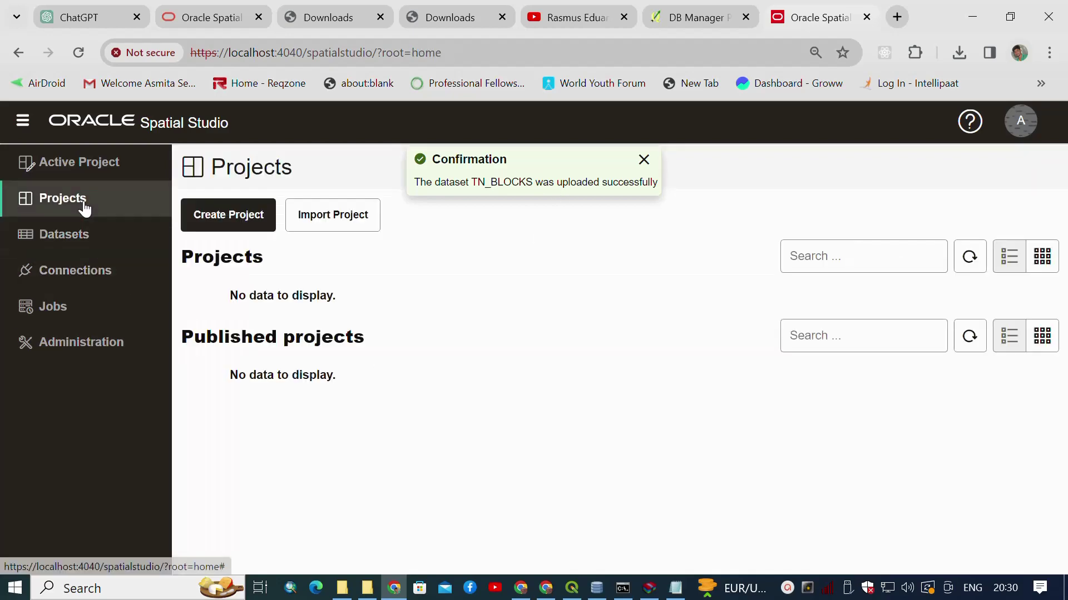
left_click(221, 214)
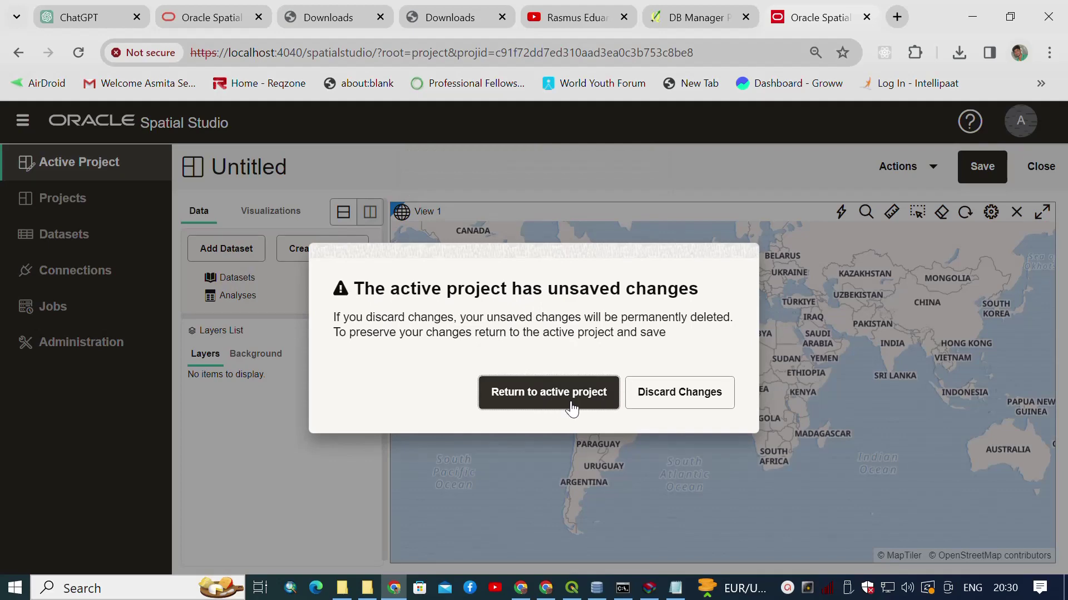
left_click(594, 398)
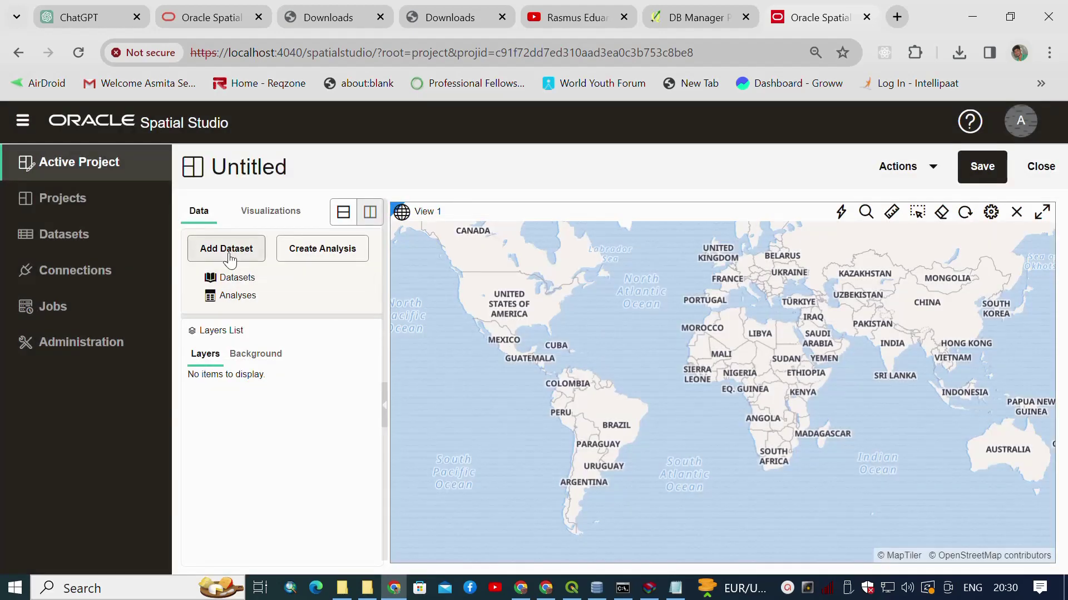
Add the TN_BLOCKS dataset, expand its fields and open its actions menu.
left_click(226, 249)
left_click(283, 289)
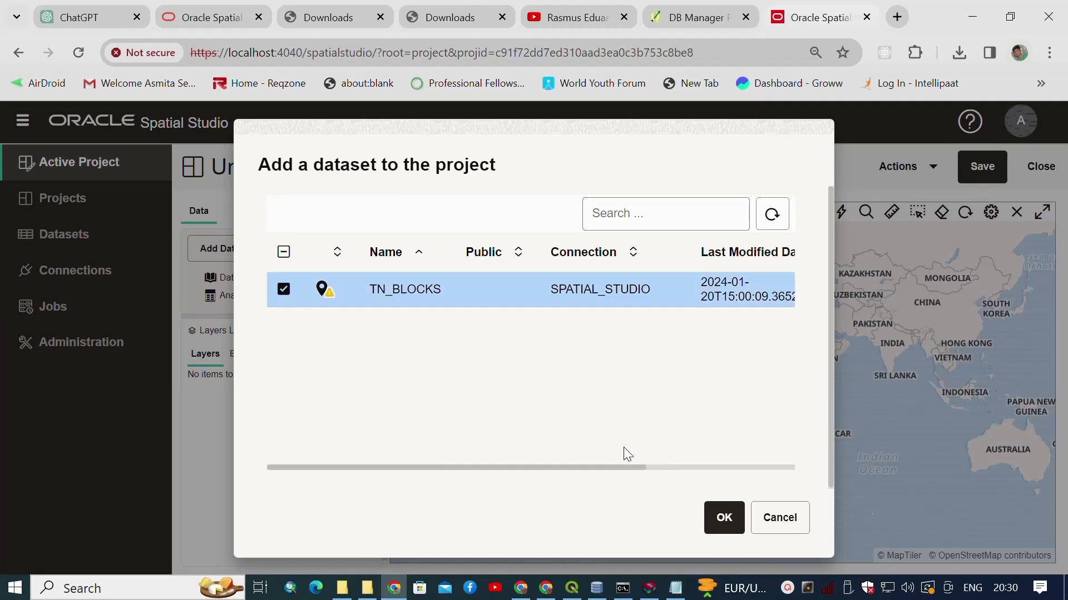
left_click(722, 518)
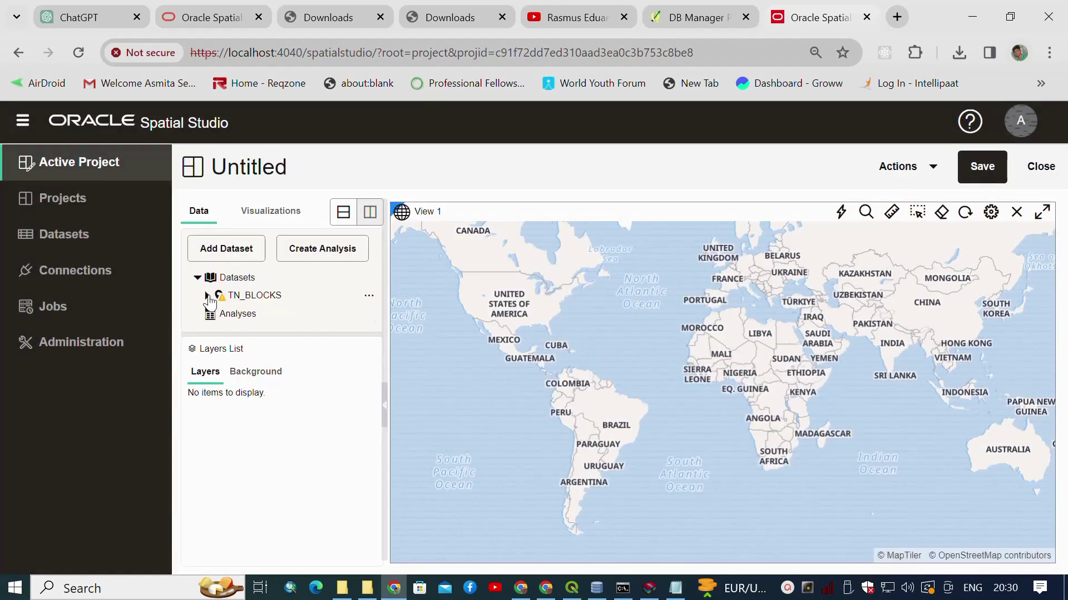
left_click(207, 295)
left_click(275, 300)
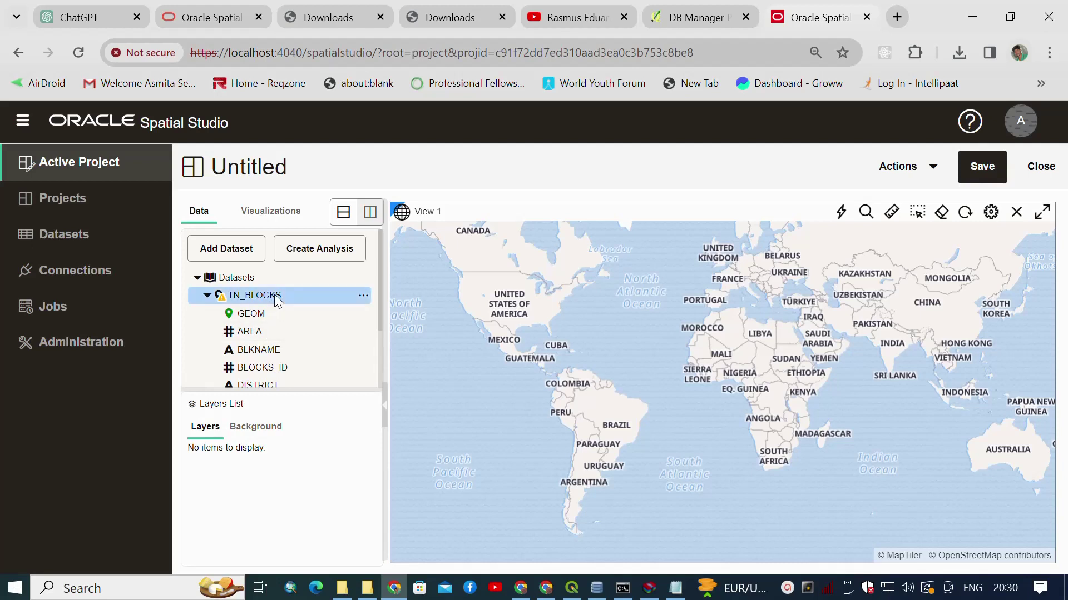
scroll(276, 300, "down", 3)
scroll(277, 300, "up", 3)
left_click(363, 295)
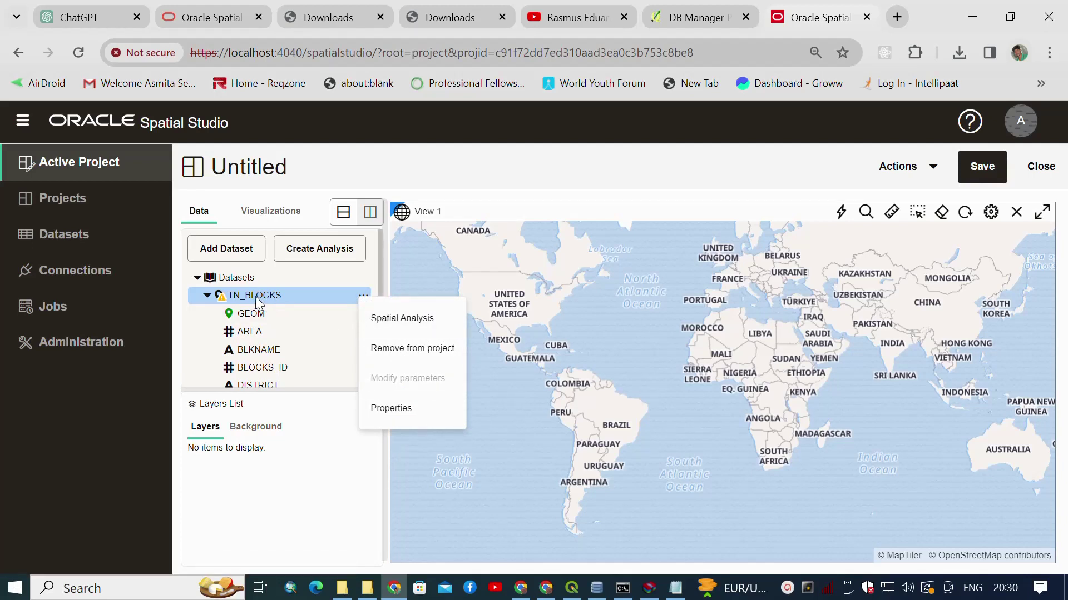
Drag TN_BLOCKS onto the map and pan around the blocks.
left_click_drag(257, 302, 884, 356)
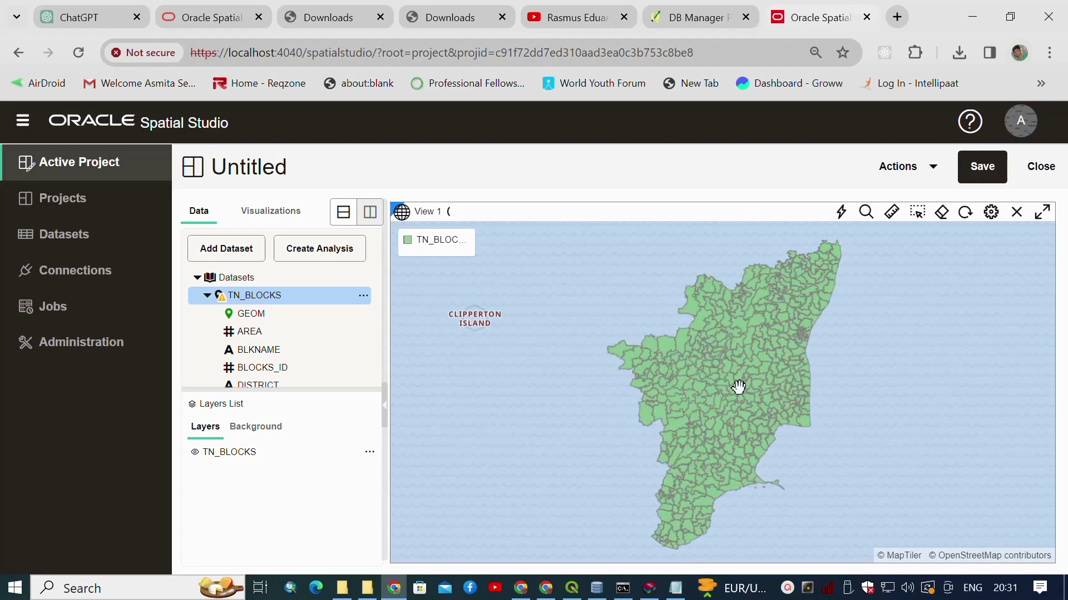
scroll(739, 386, "down", 3)
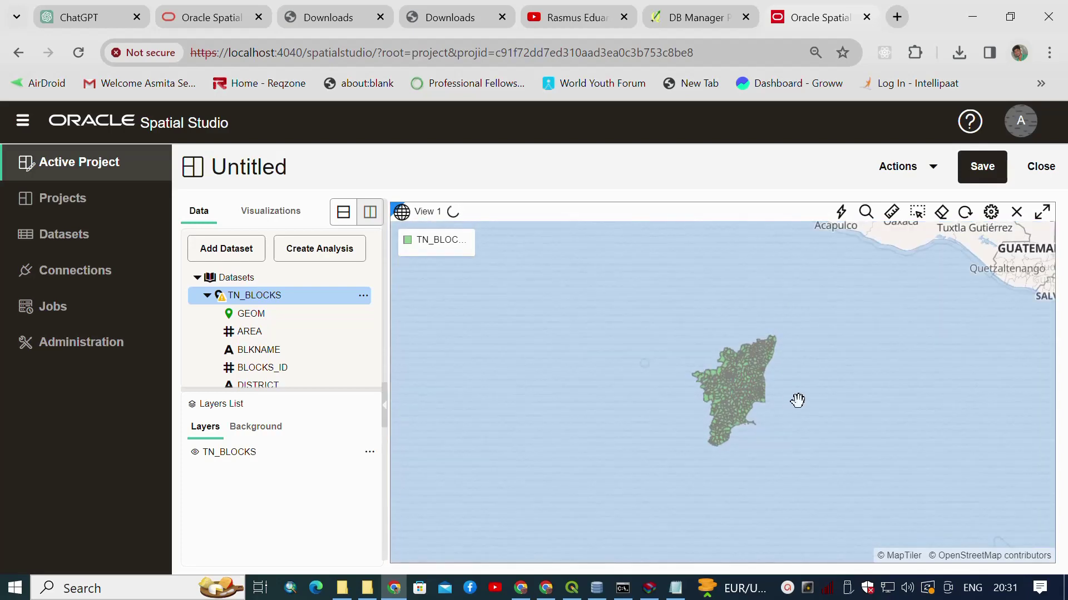
left_click_drag(795, 401, 610, 367)
key("Delete")
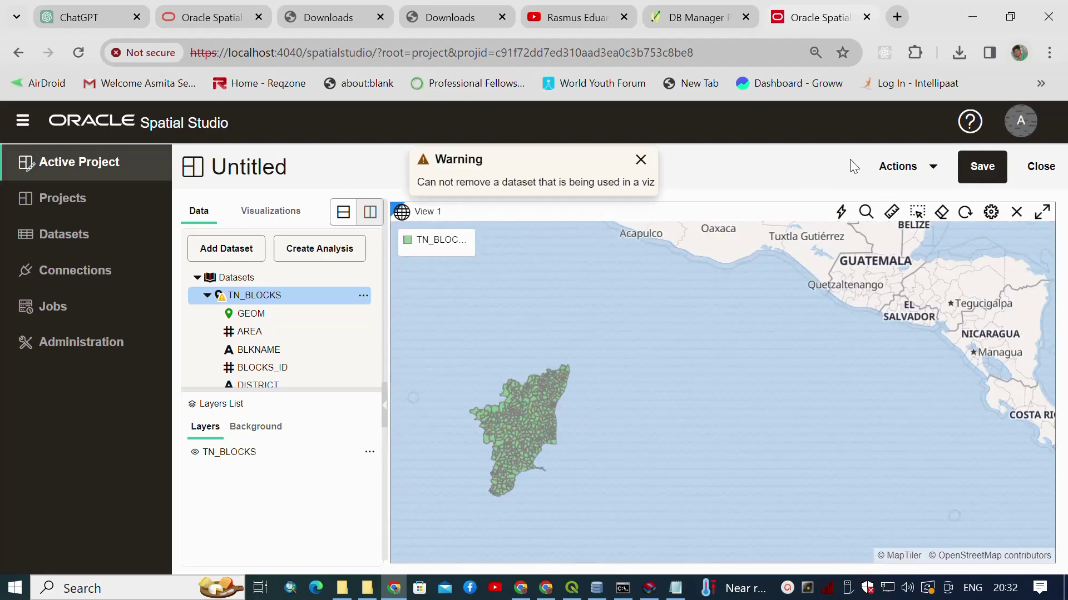
Close the project, discarding changes, and create a new empty project.
left_click(1040, 167)
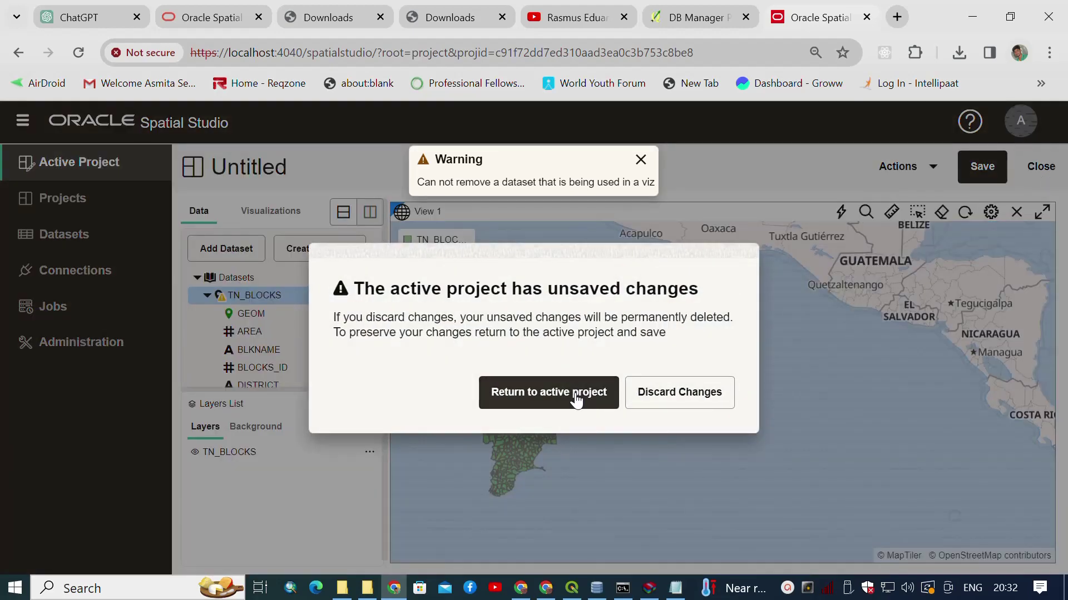
left_click(652, 398)
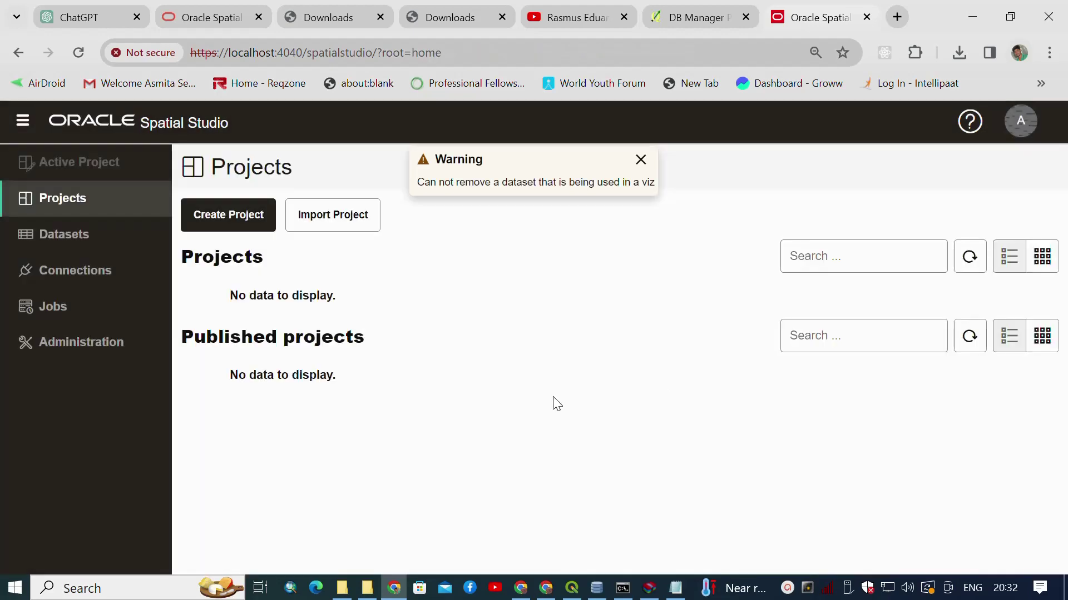
left_click(216, 213)
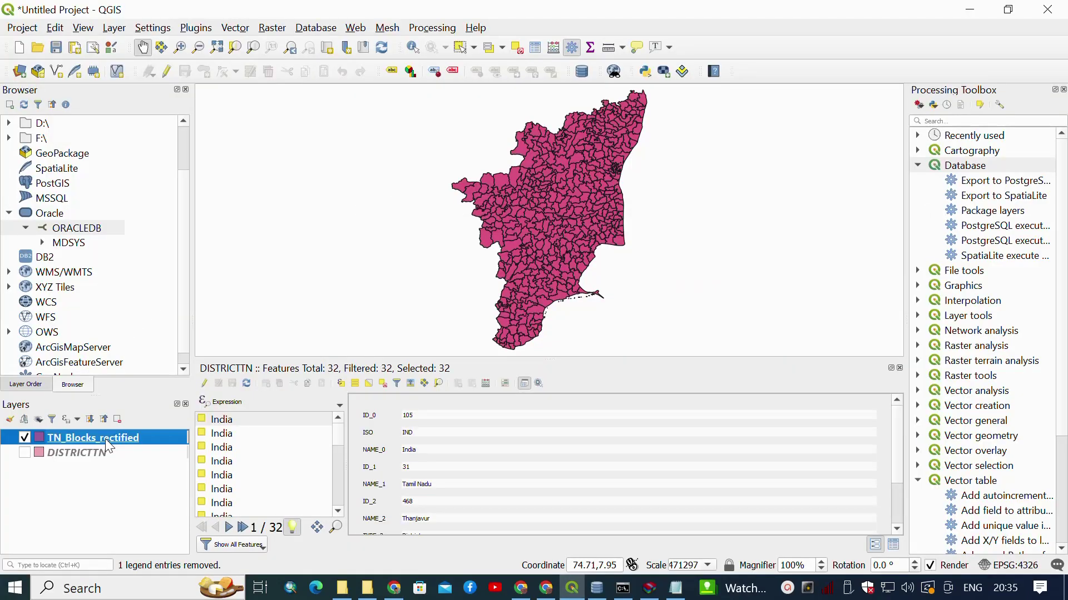
Open Save Features As for TN_Blocks_rectified with GeoJSON as the format.
right_click(105, 439)
mouse_move(179, 389)
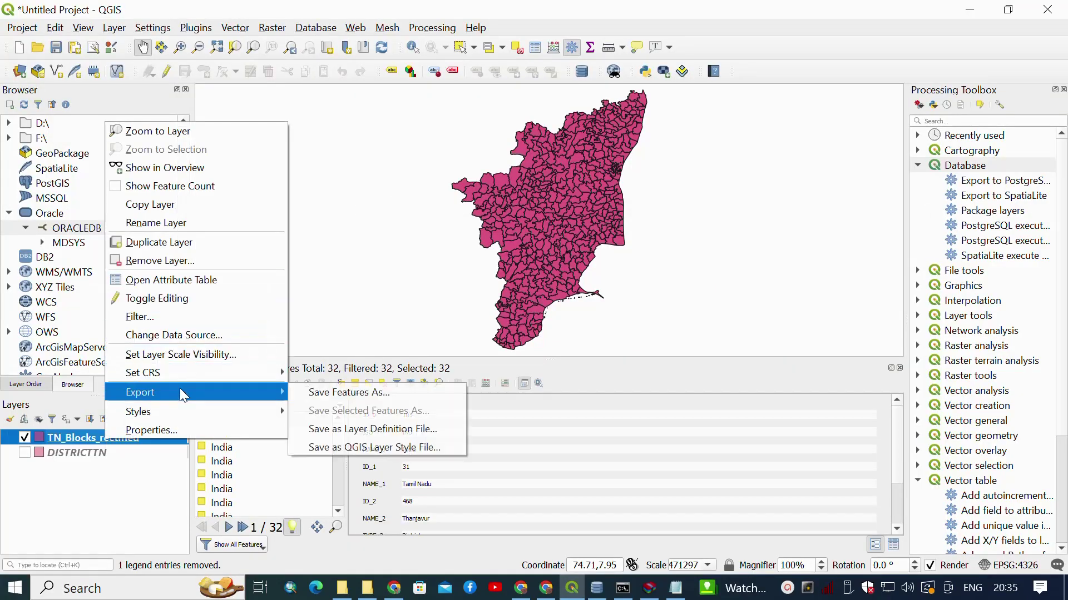
left_click(334, 394)
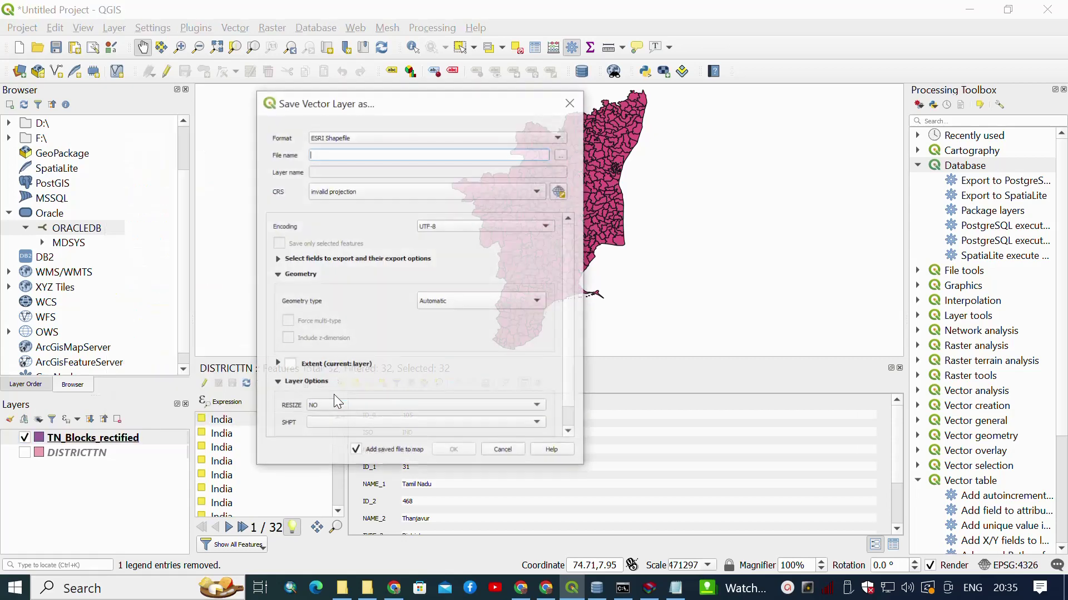
left_click(525, 138)
left_click(399, 206)
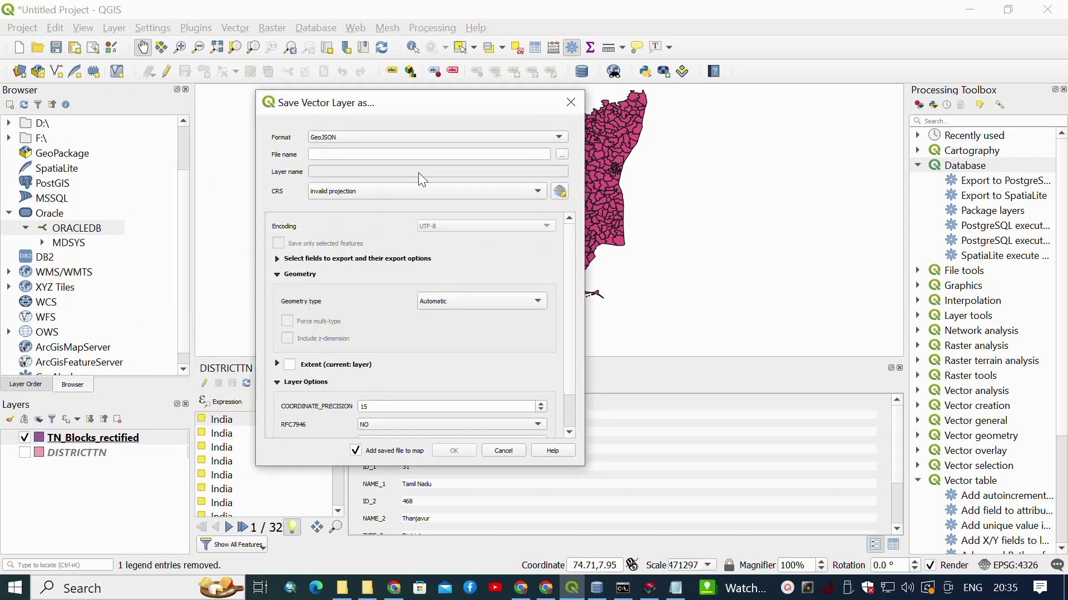
Set the output file to tamilnadu in the D:\Shapfiles folder.
left_click(436, 155)
left_click(562, 155)
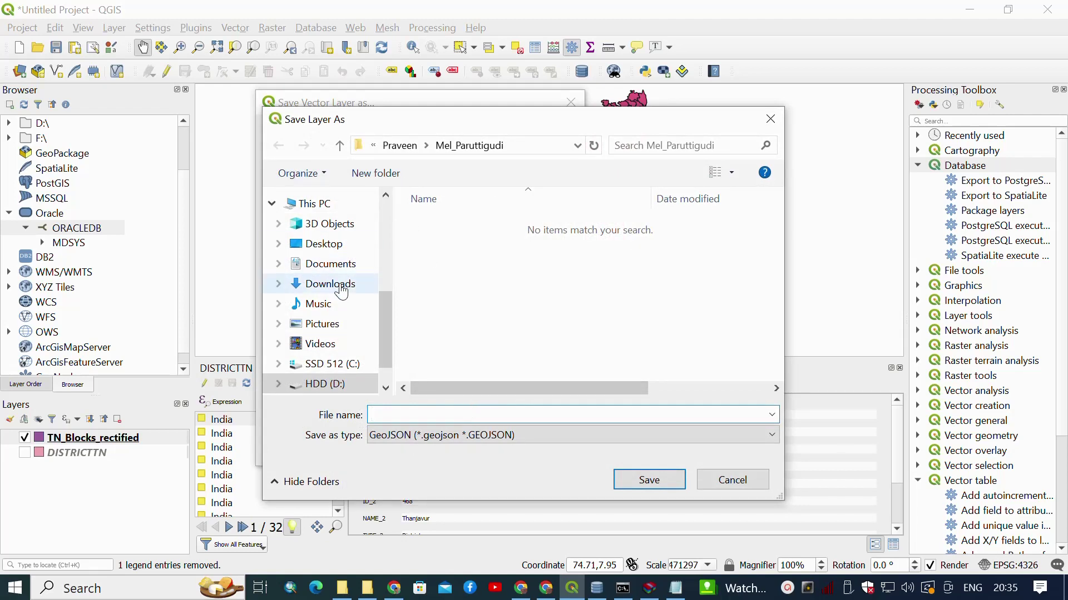
scroll(340, 325, "down", 1)
left_click(332, 337)
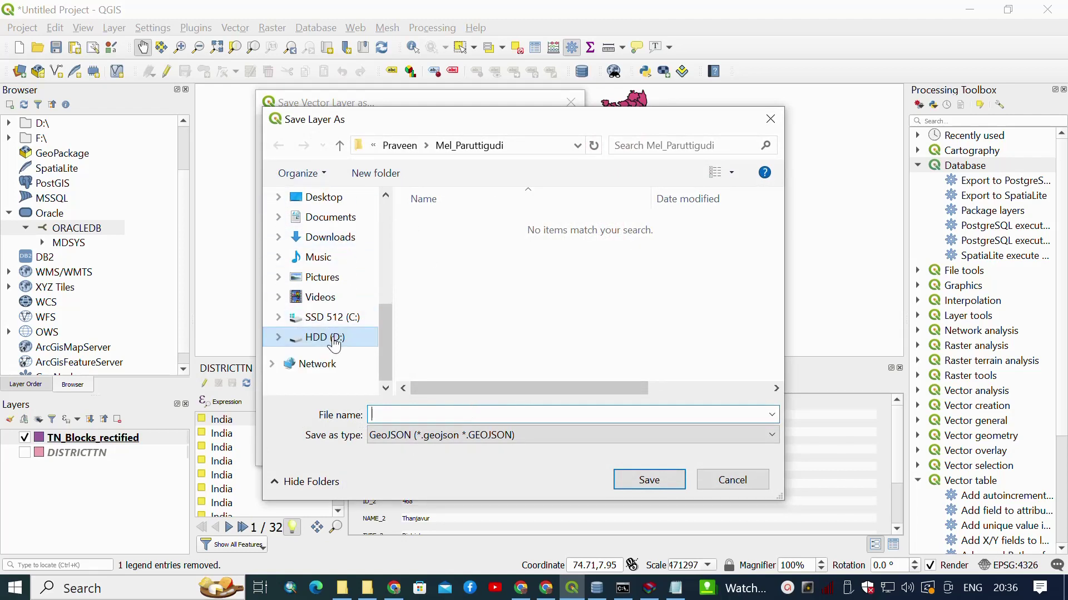
key("s")
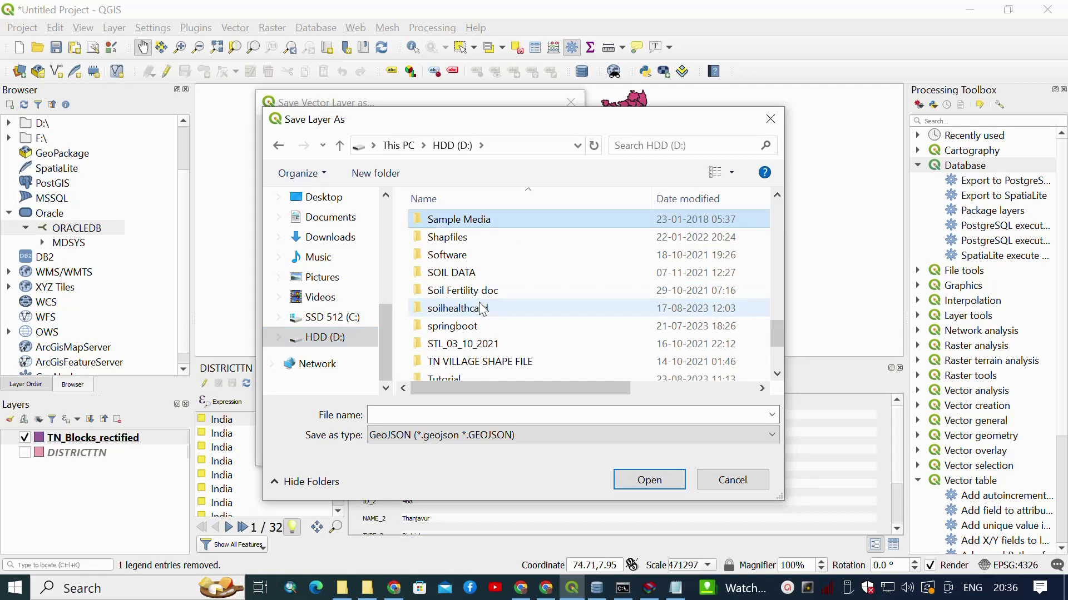
double_click(479, 238)
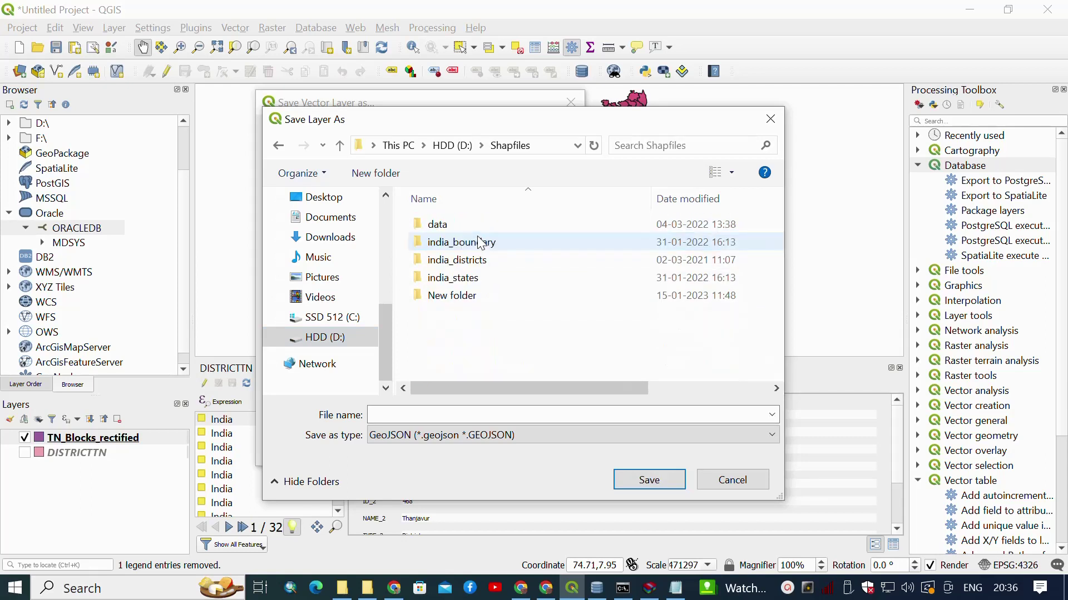
left_click(467, 416)
type("tamilnadu")
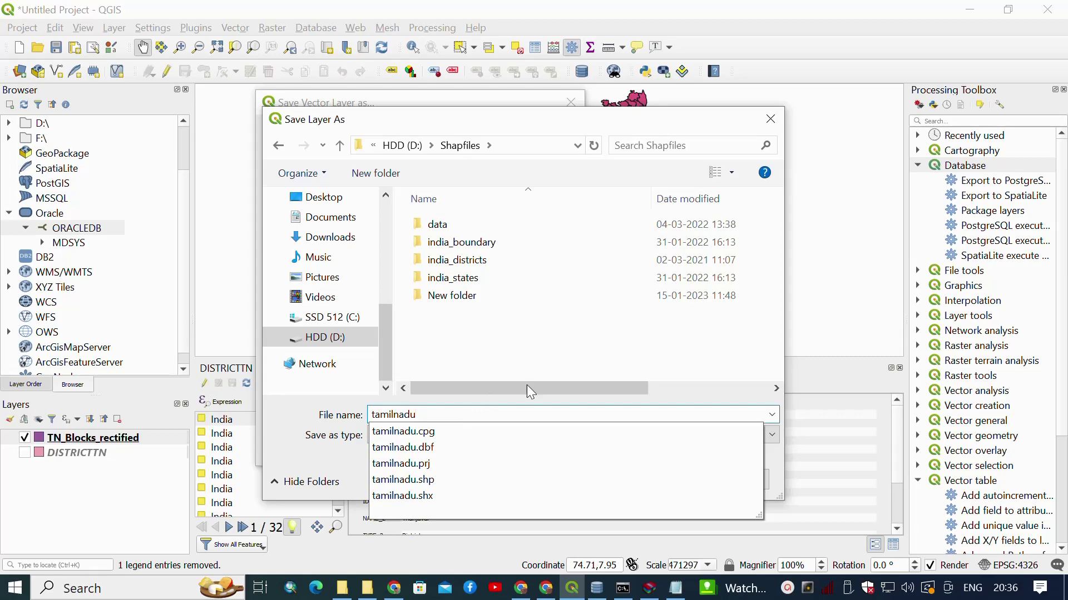
left_click(526, 385)
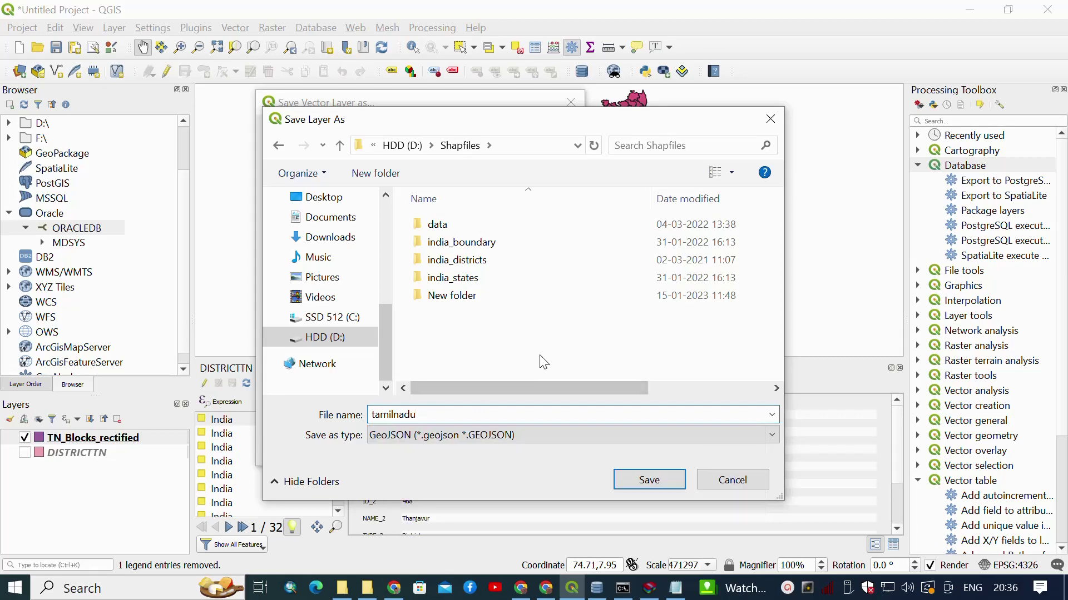
left_click(621, 479)
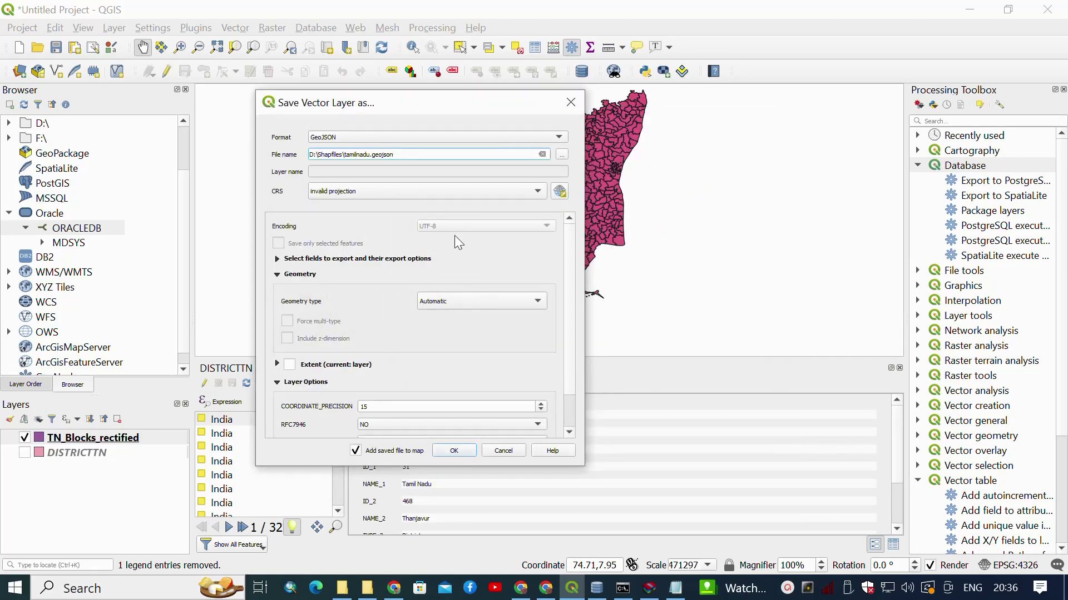
Set the CRS to EPSG:4326 - WGS 84 and run the export.
scroll(455, 235, "down", 1)
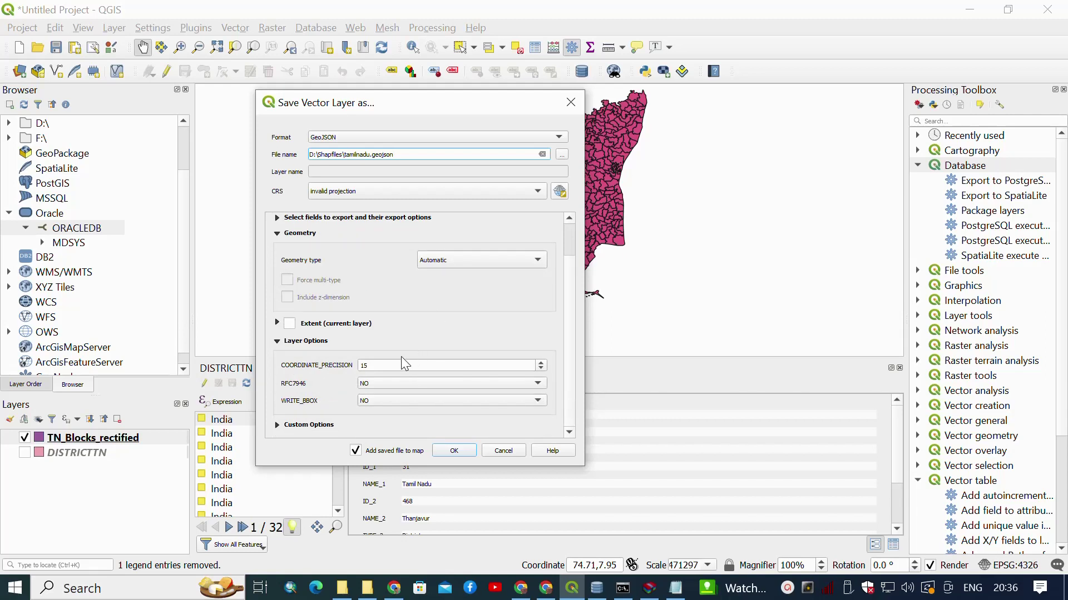
scroll(374, 366, "up", 3)
scroll(374, 340, "up", 1)
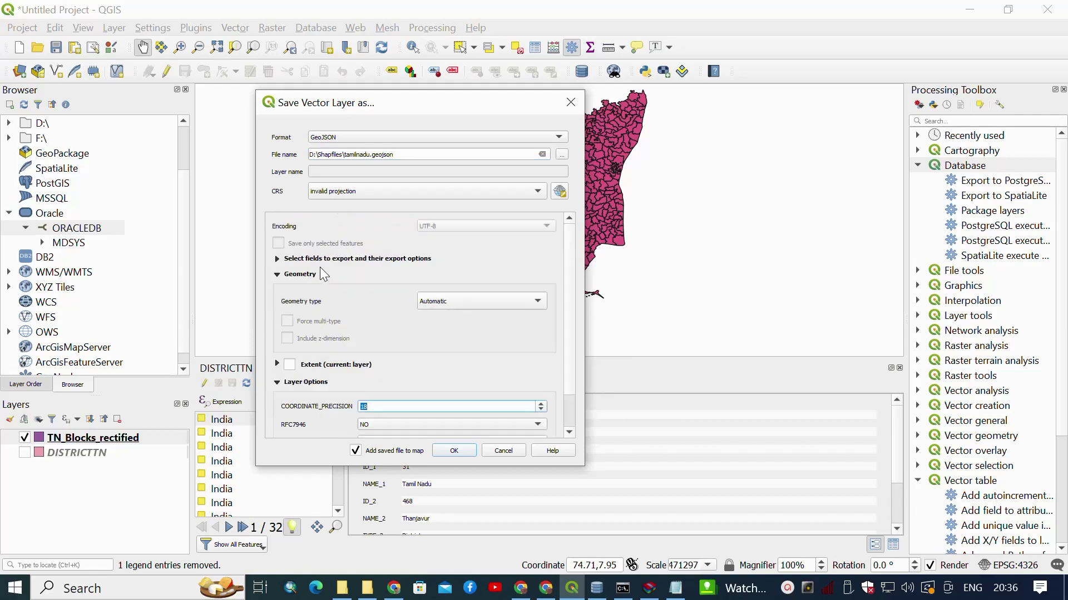
left_click(276, 259)
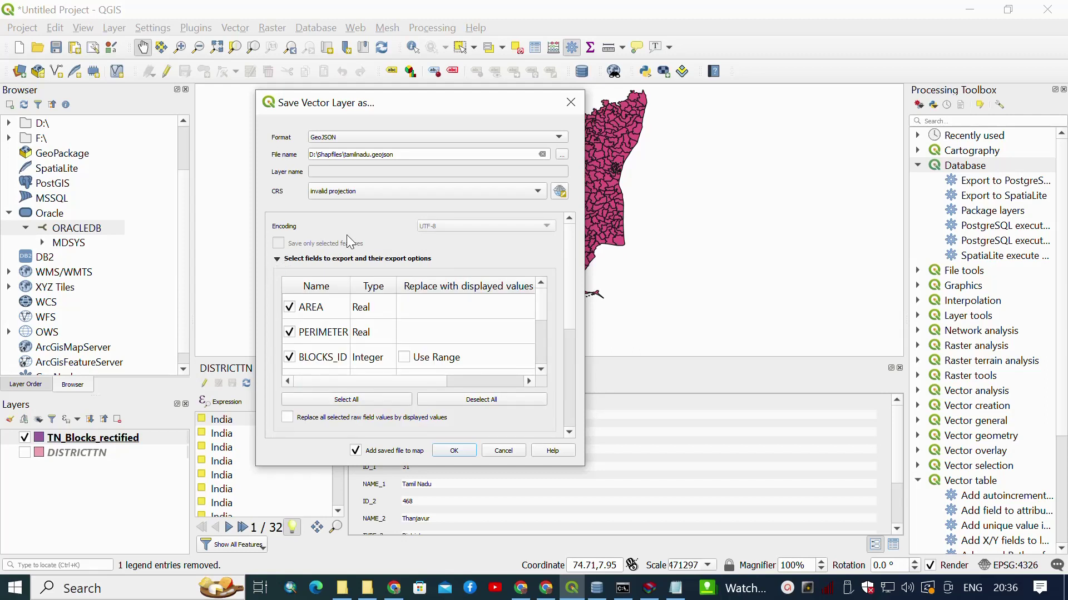
left_click(419, 189)
left_click(414, 200)
left_click(469, 451)
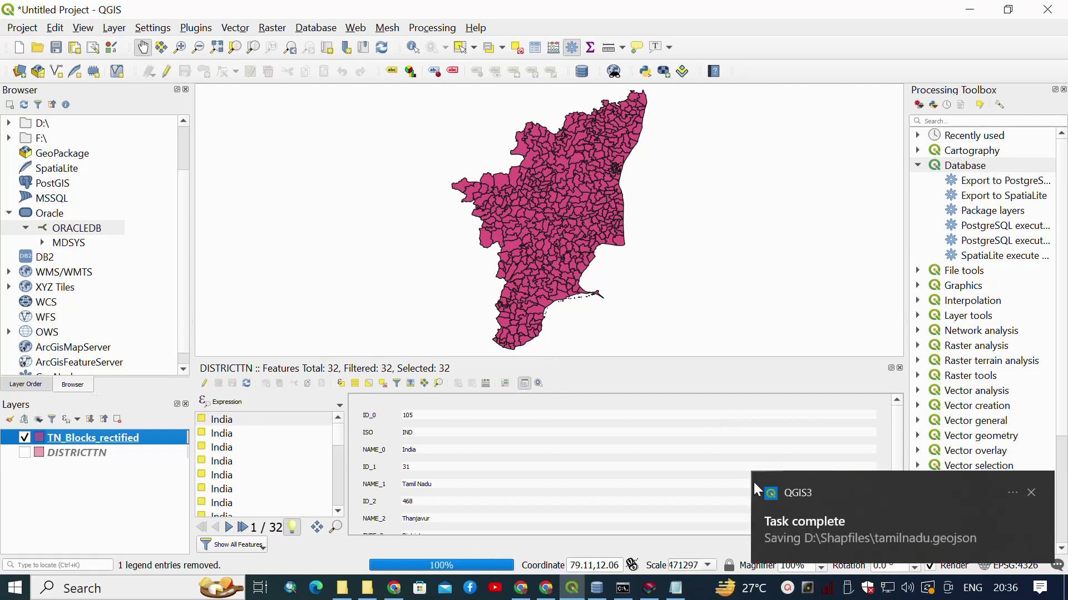
left_click(103, 455)
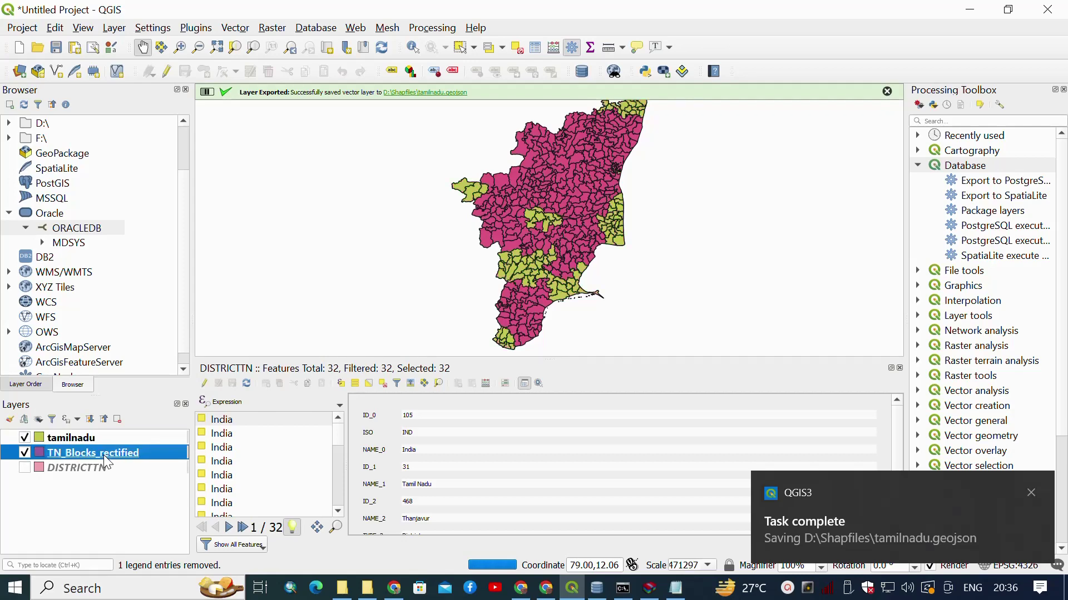
Open Save Features As for TN_Blocks_rectified with ESRI Shapefile as the format.
right_click(103, 455)
mouse_move(164, 395)
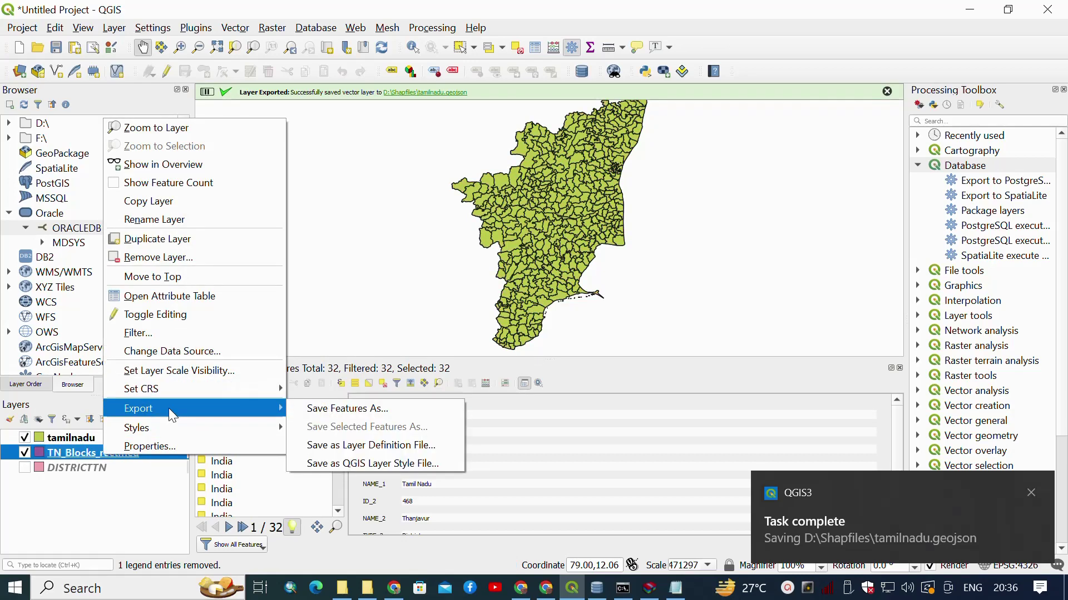
left_click(365, 406)
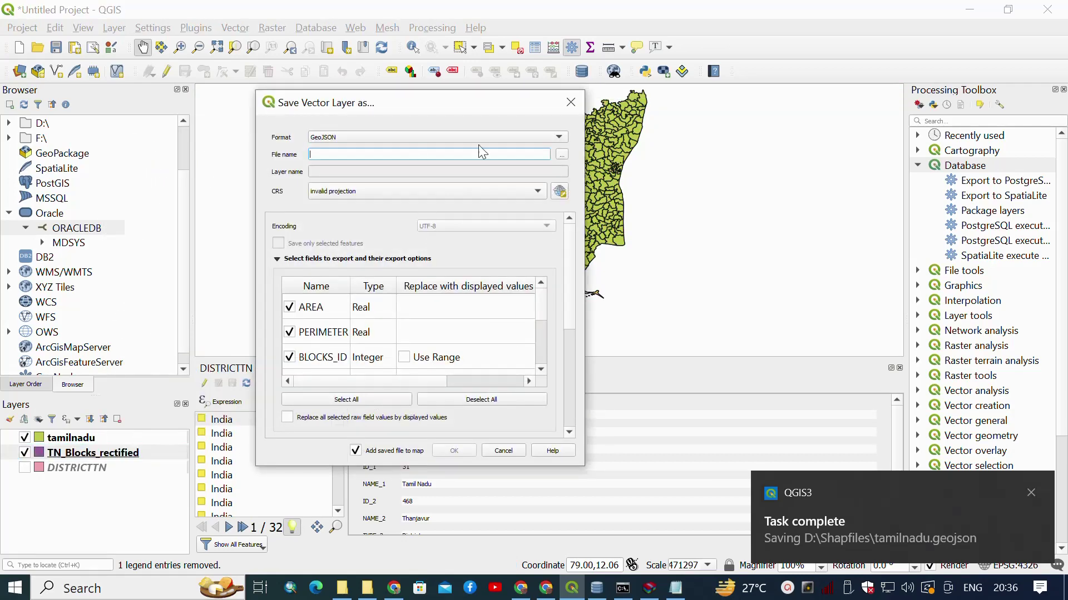
left_click(540, 138)
left_click(388, 69)
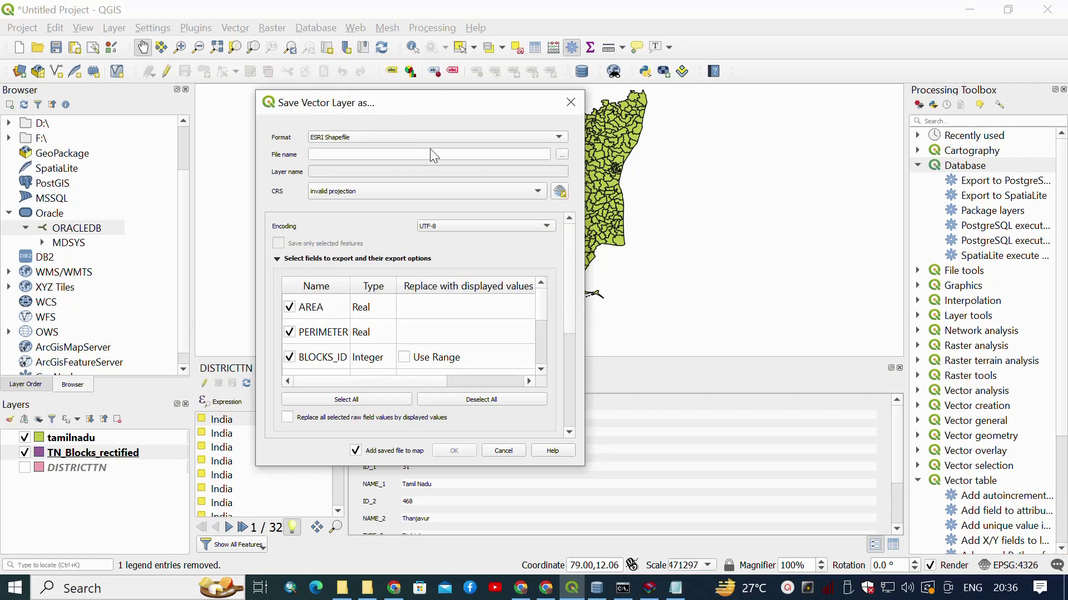
Export to D:\Shapfiles\block_tamilnadu.shp in EPSG:4326 WGS 84, adding it to the map.
left_click(562, 154)
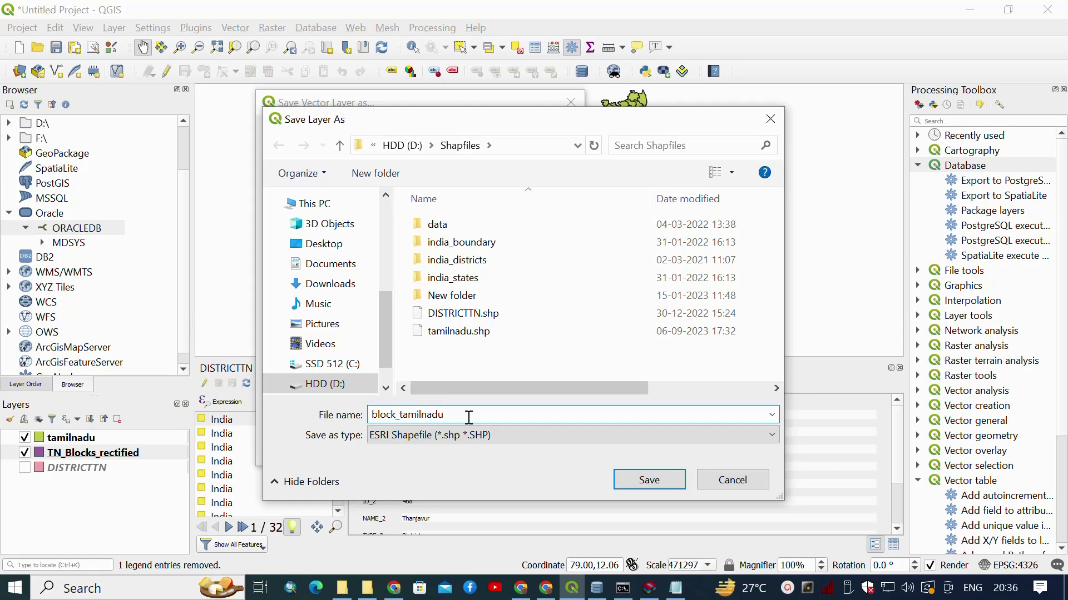
left_click(648, 479)
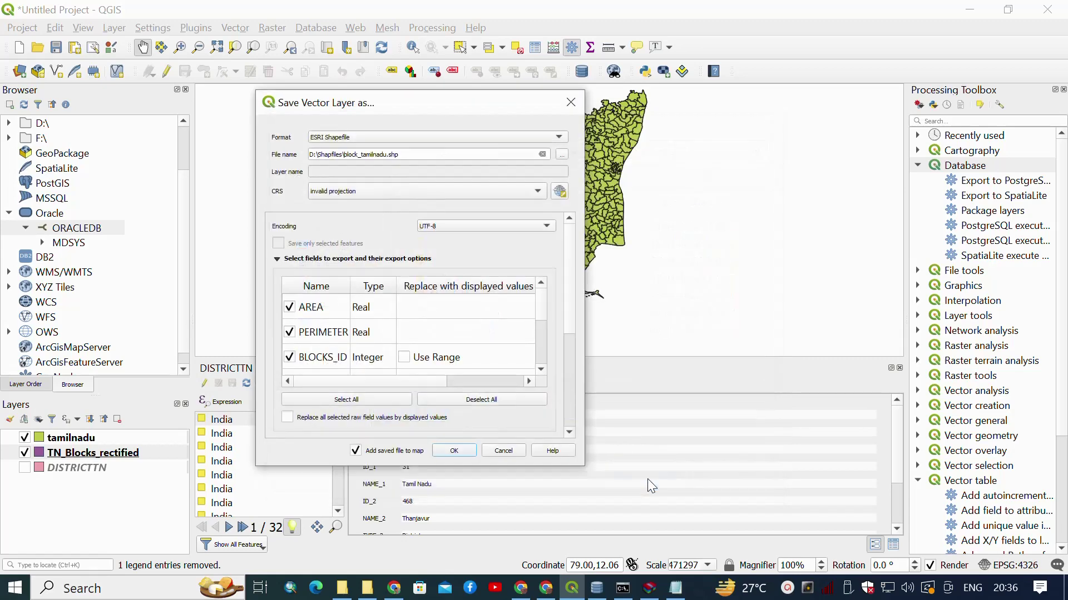
left_click(504, 192)
left_click(482, 205)
scroll(541, 311, "down", 3)
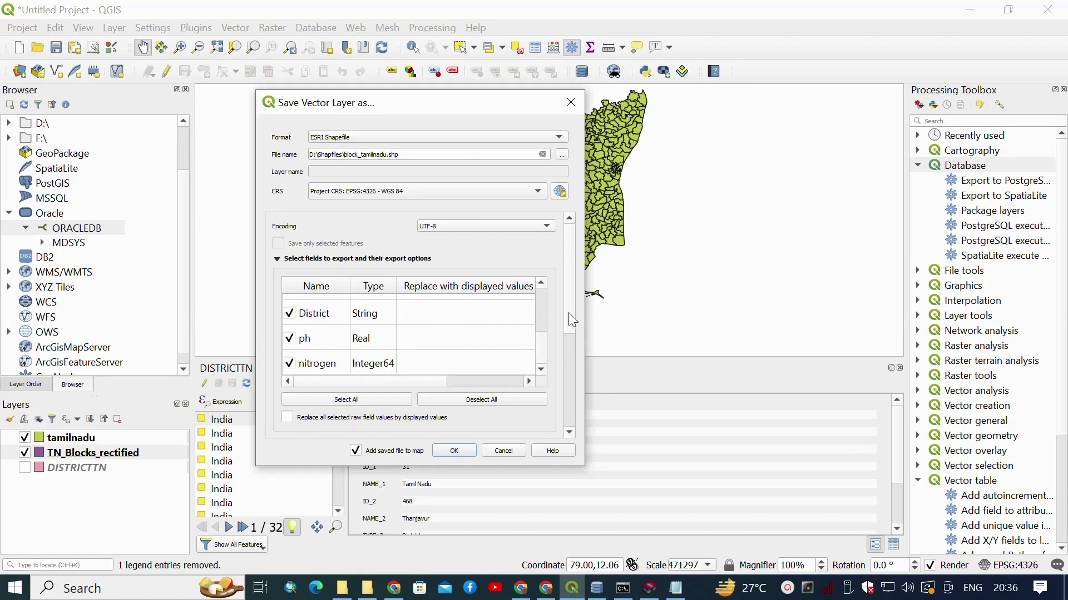
left_click_drag(568, 312, 586, 261)
left_click(462, 452)
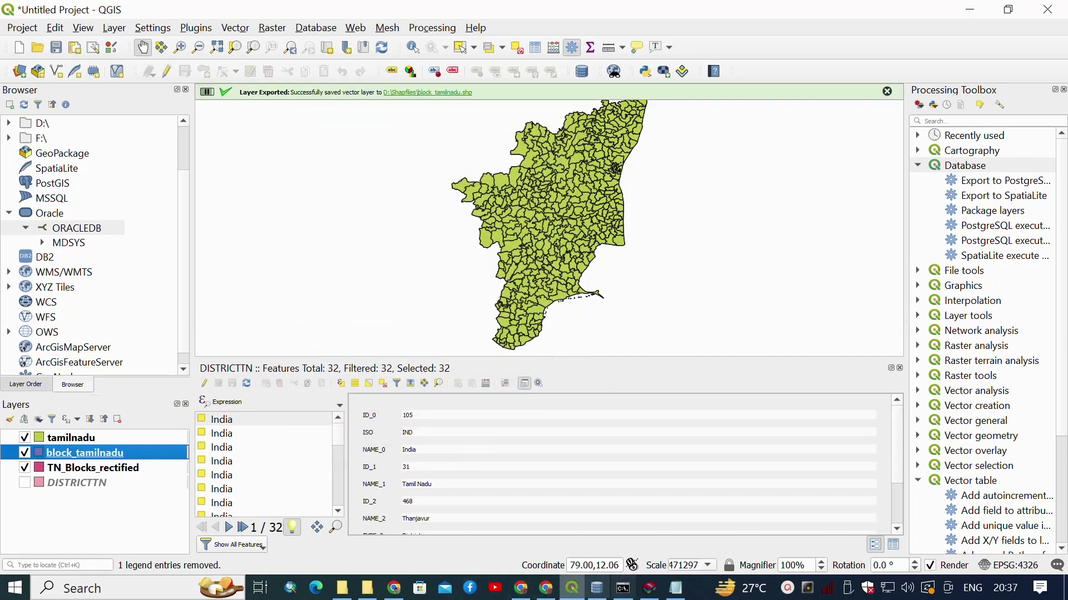
Close the DB Manager window and return to Spatial Studio in the browser.
left_click(597, 588)
scroll(118, 205, "down", 2)
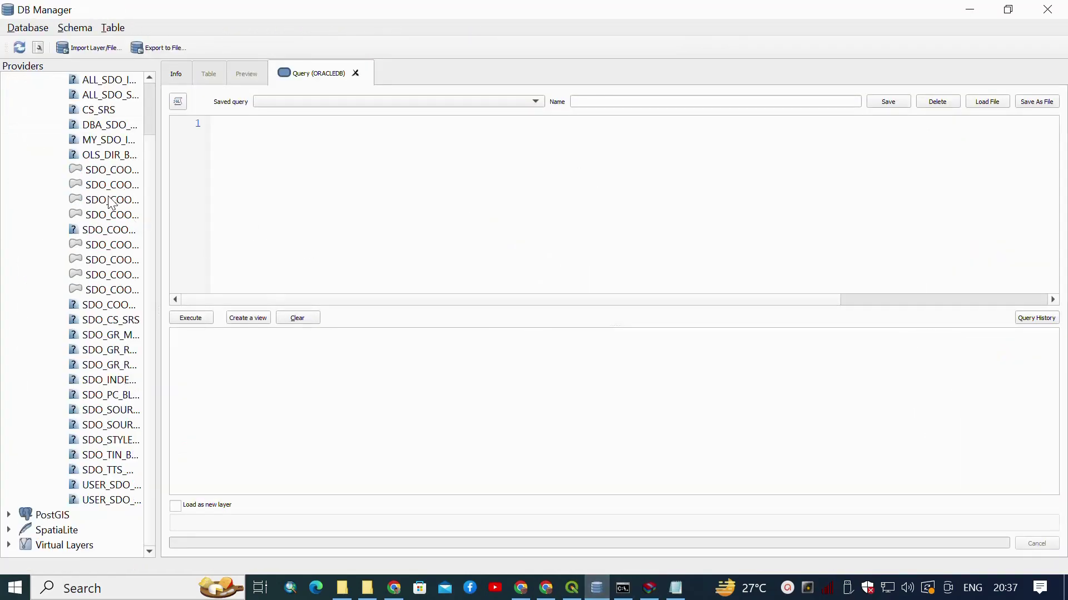
scroll(111, 203, "up", 2)
left_click(1046, 9)
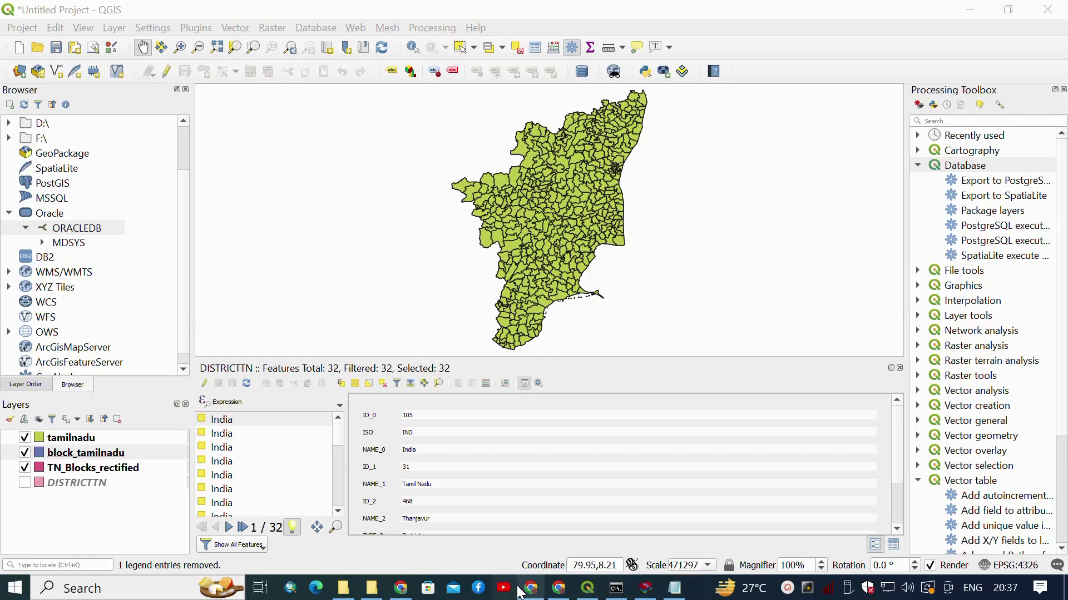
left_click(400, 588)
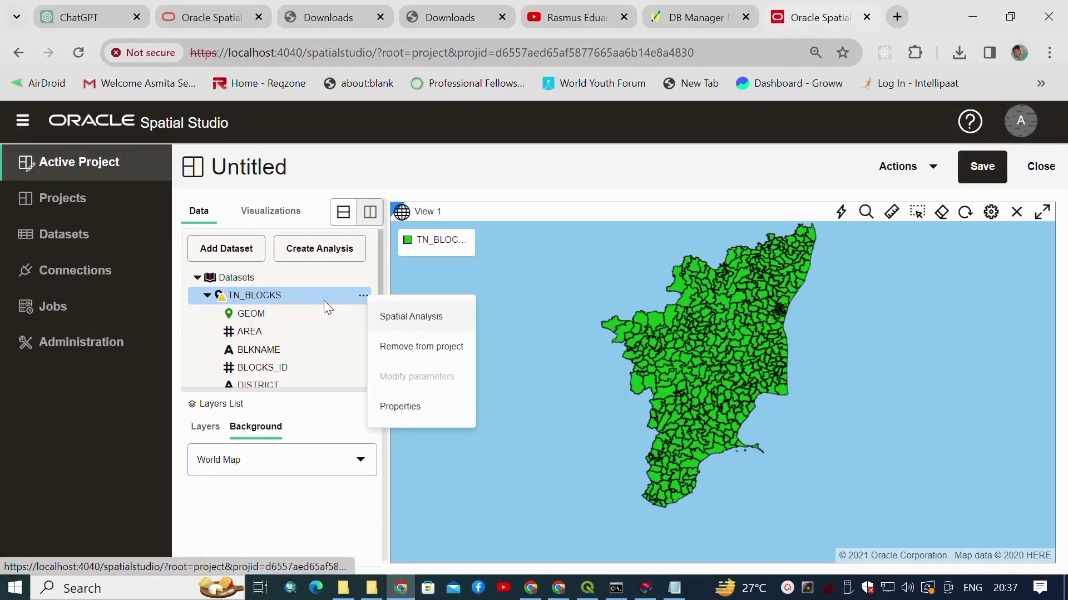
Close the untitled project, discarding its changes, and select TN_BLOCKS on the Datasets page.
left_click(362, 298)
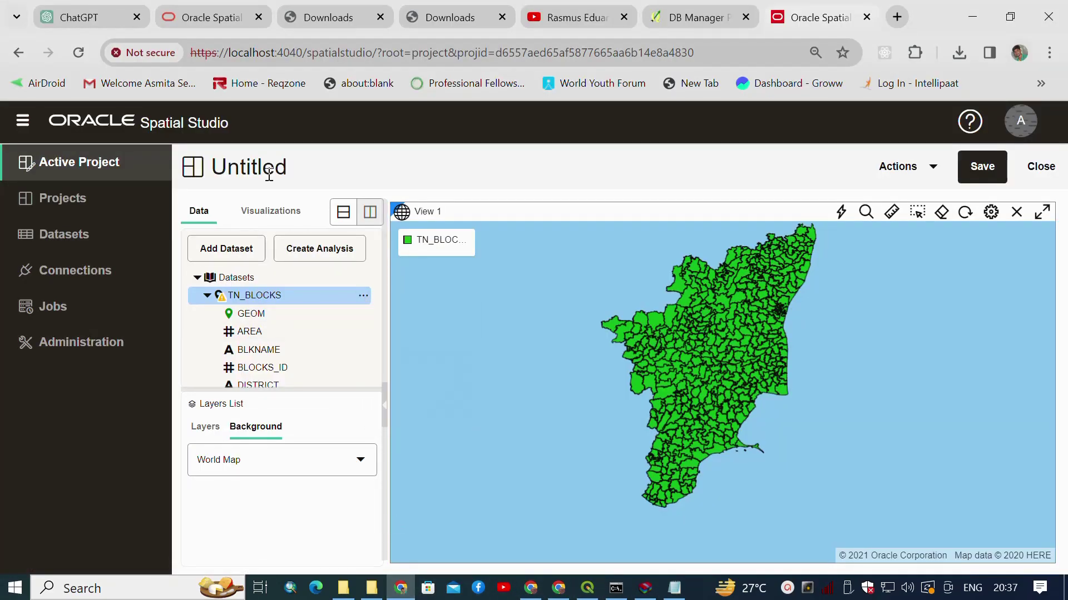
left_click(1037, 167)
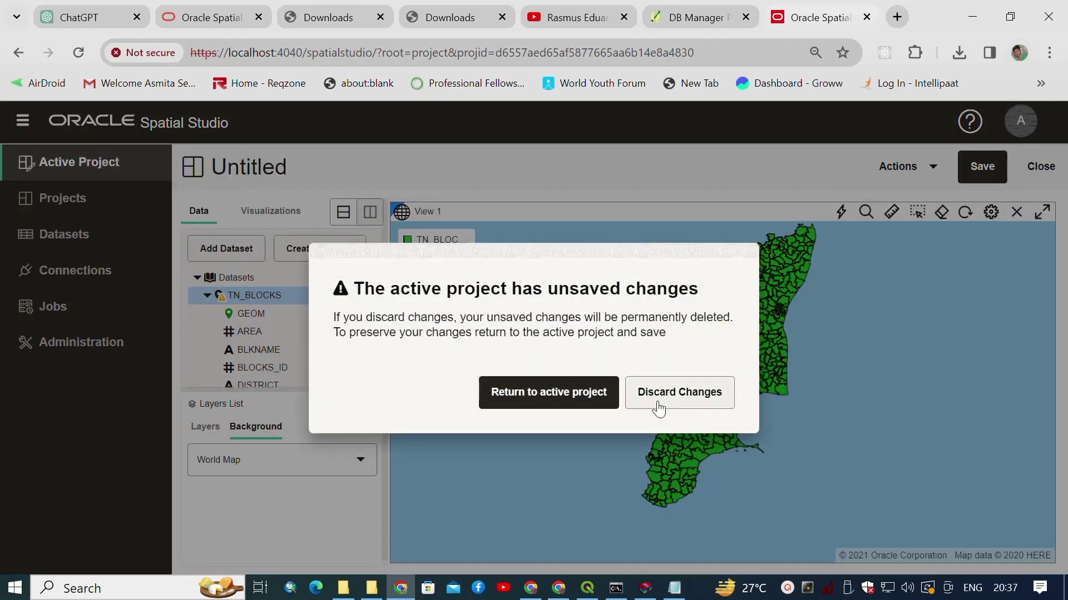
left_click(658, 405)
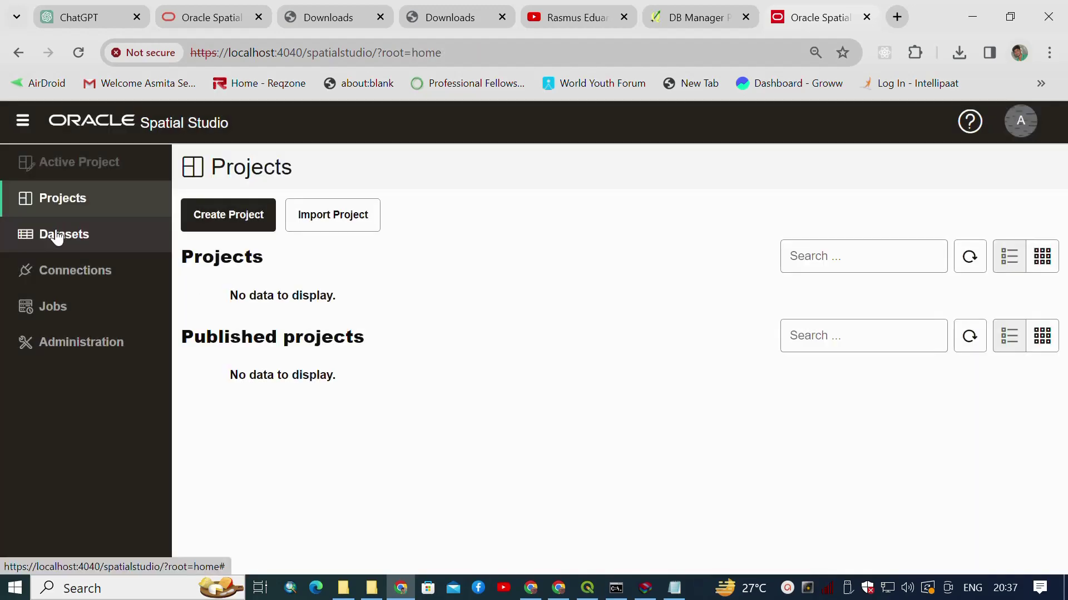
left_click(56, 234)
left_click(198, 332)
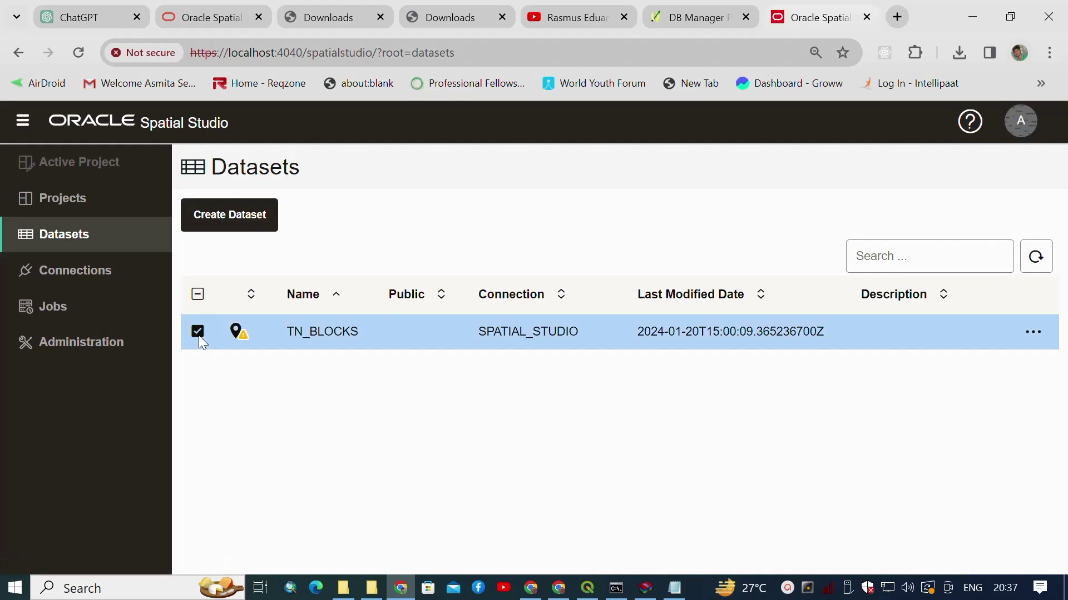
Delete the TN_BLOCKS dataset with its database table and dismiss both confirmation messages.
left_click(1036, 335)
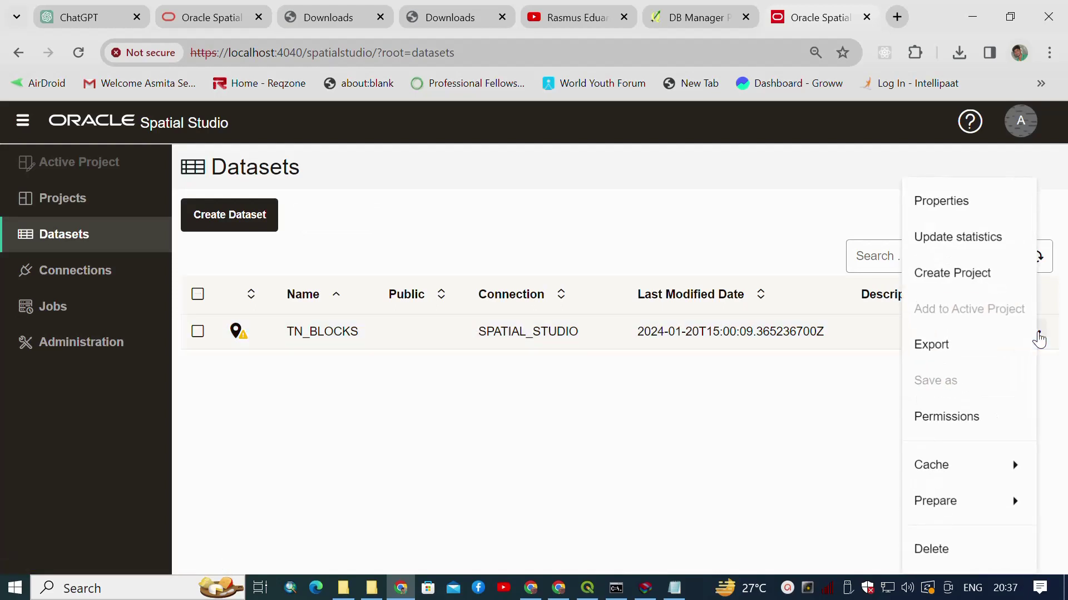
left_click(968, 550)
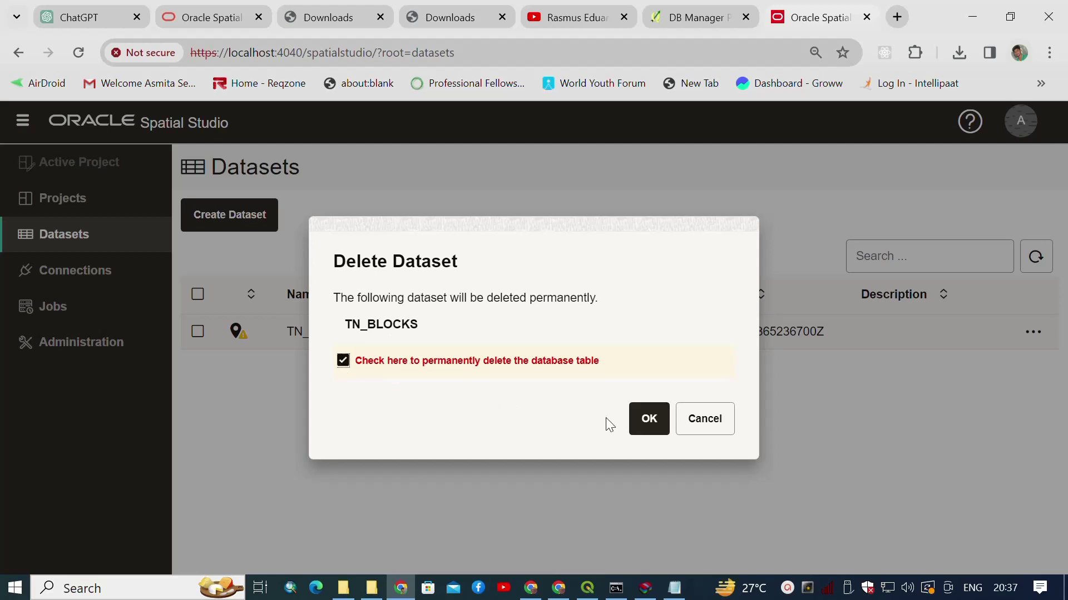
left_click(650, 422)
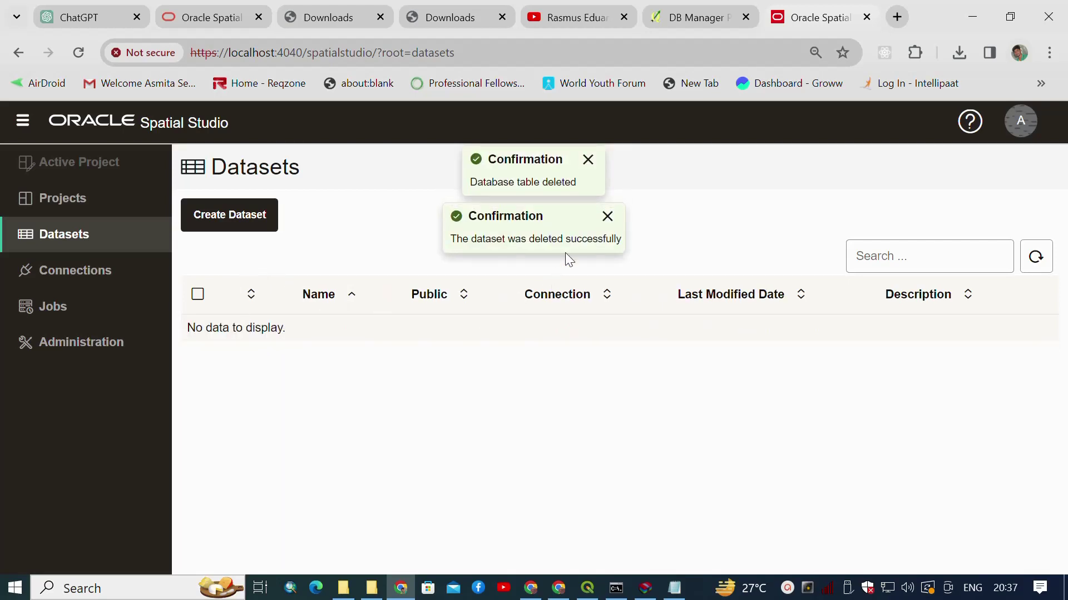
left_click(607, 217)
left_click(587, 160)
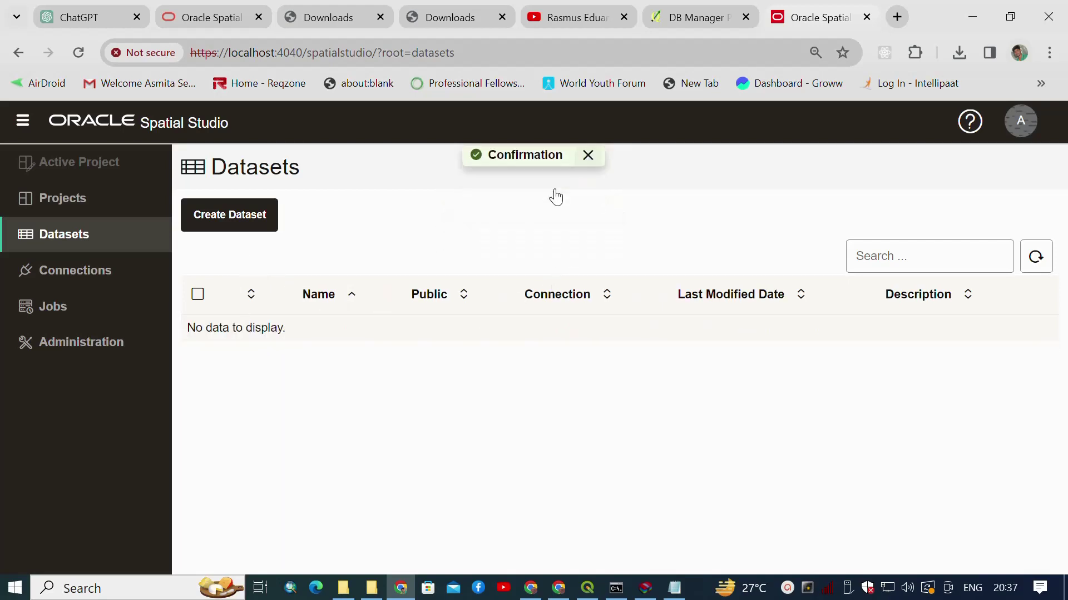
Start a new dataset on the SPATIAL_STUDIO connection from a local file upload.
left_click(241, 212)
left_click(623, 284)
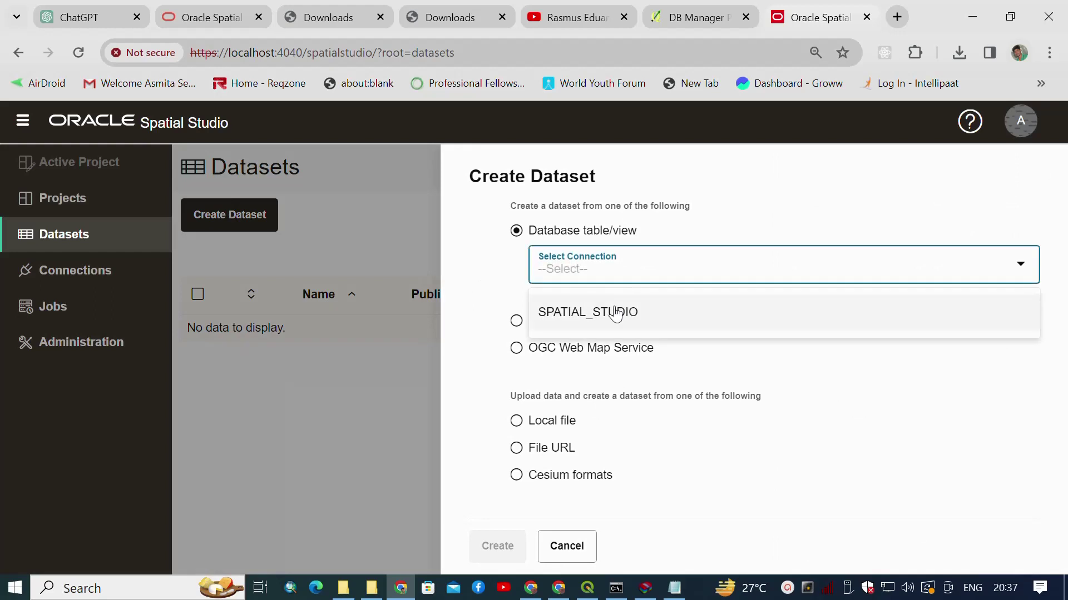
left_click(612, 311)
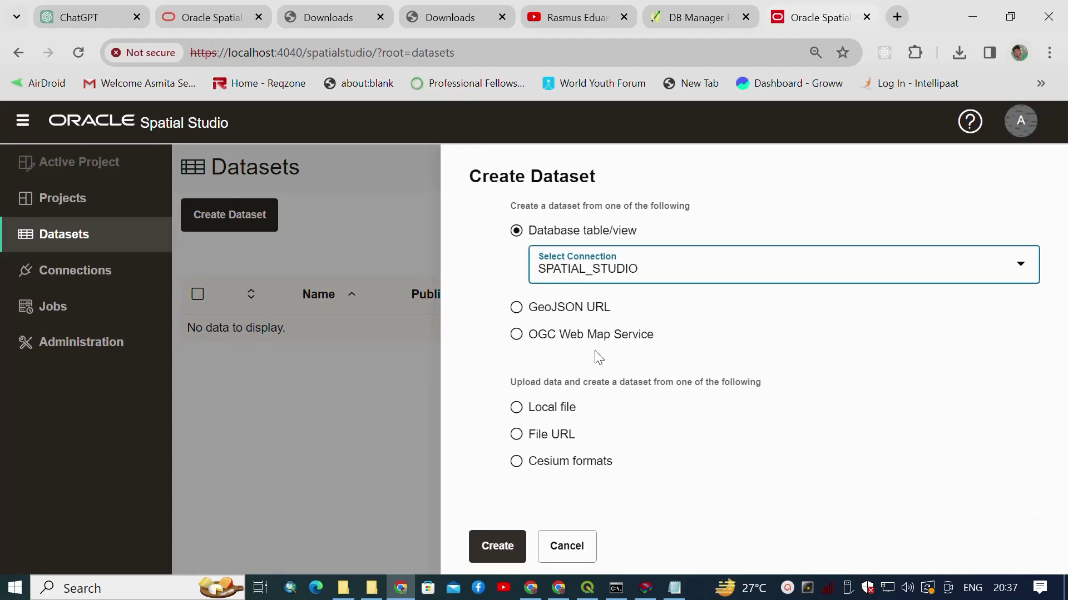
left_click(555, 407)
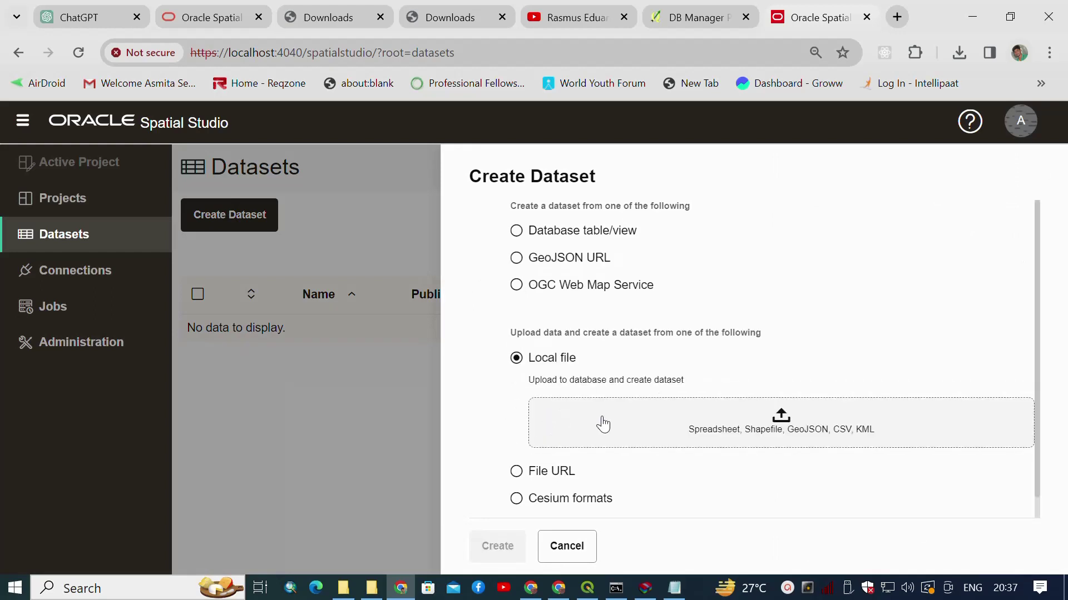
Select the five block_tamilnadu shapefile files in D:\Shapfiles and load them for upload.
left_click(742, 442)
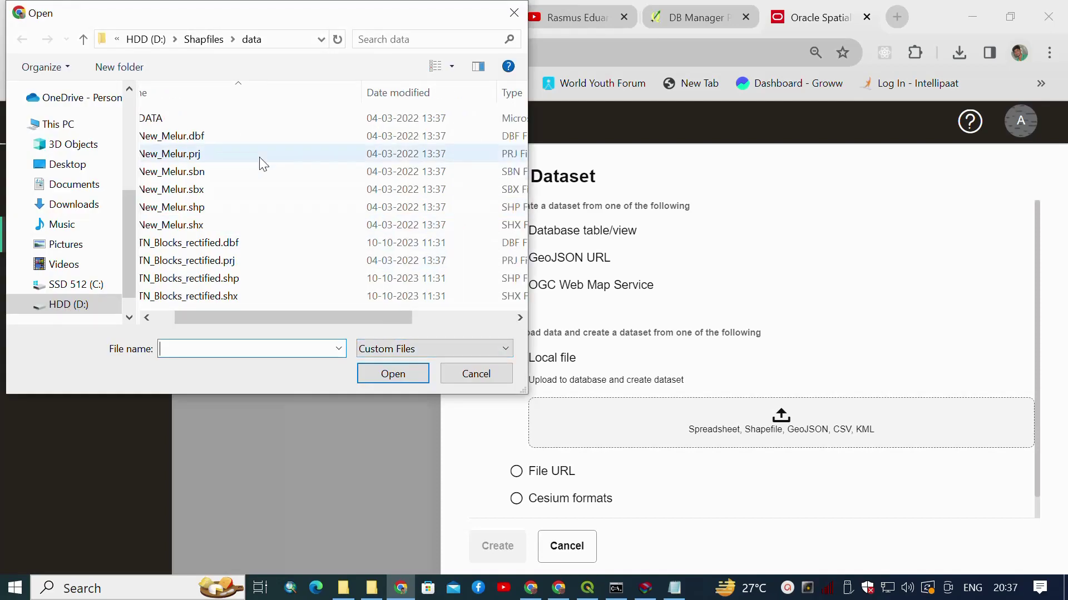
left_click(202, 39)
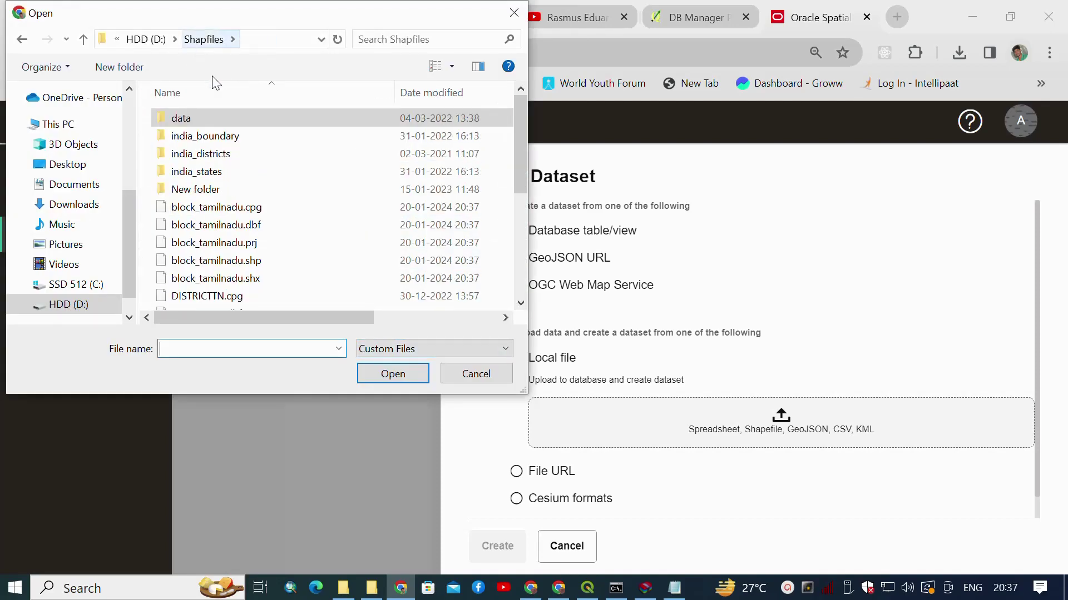
scroll(241, 222, "down", 4)
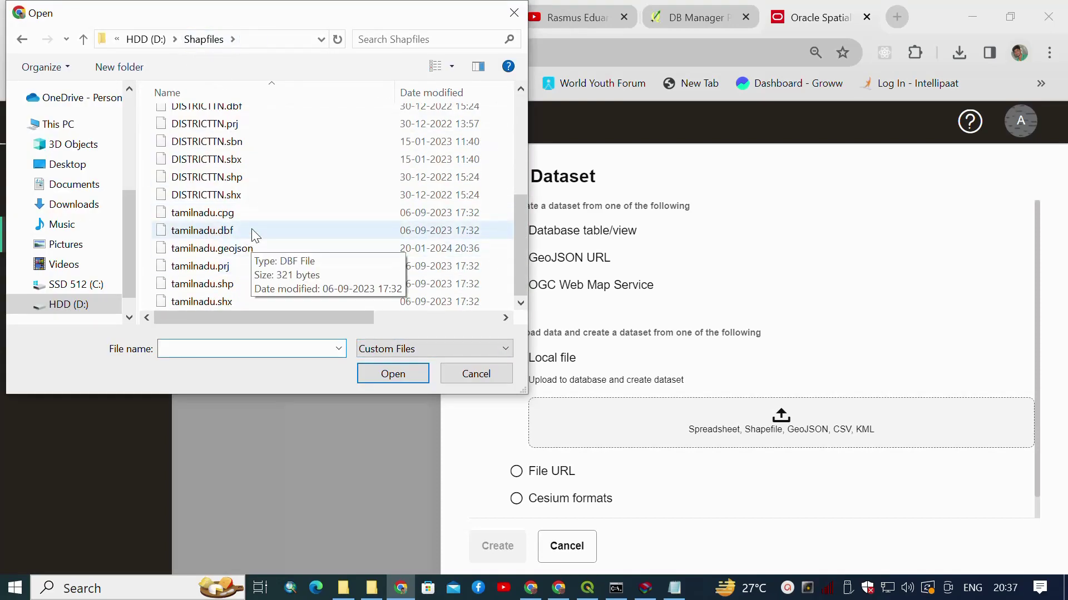
scroll(251, 229, "up", 5)
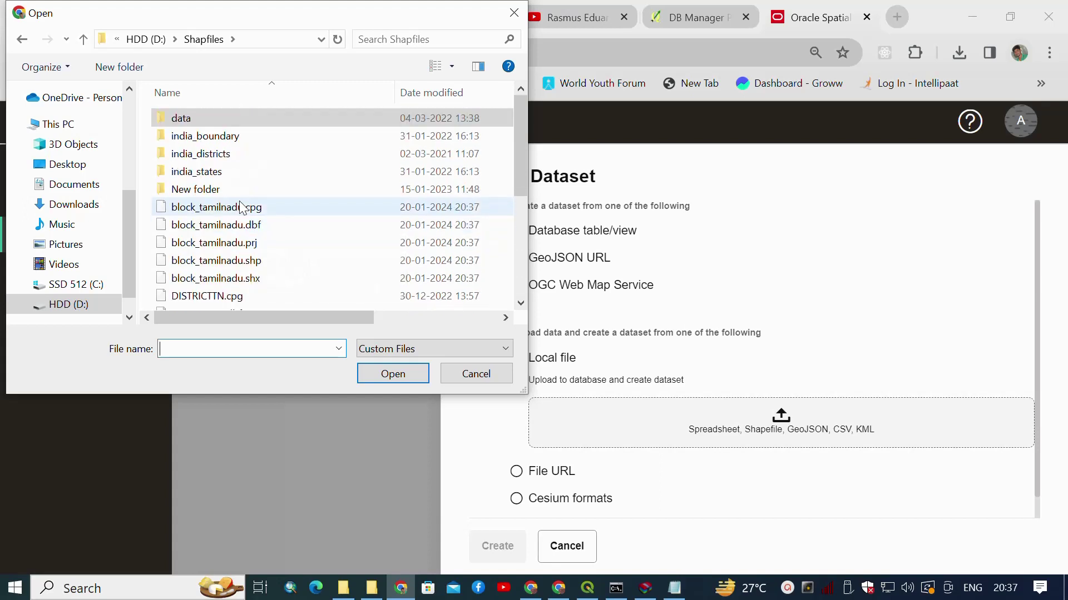
left_click(248, 211)
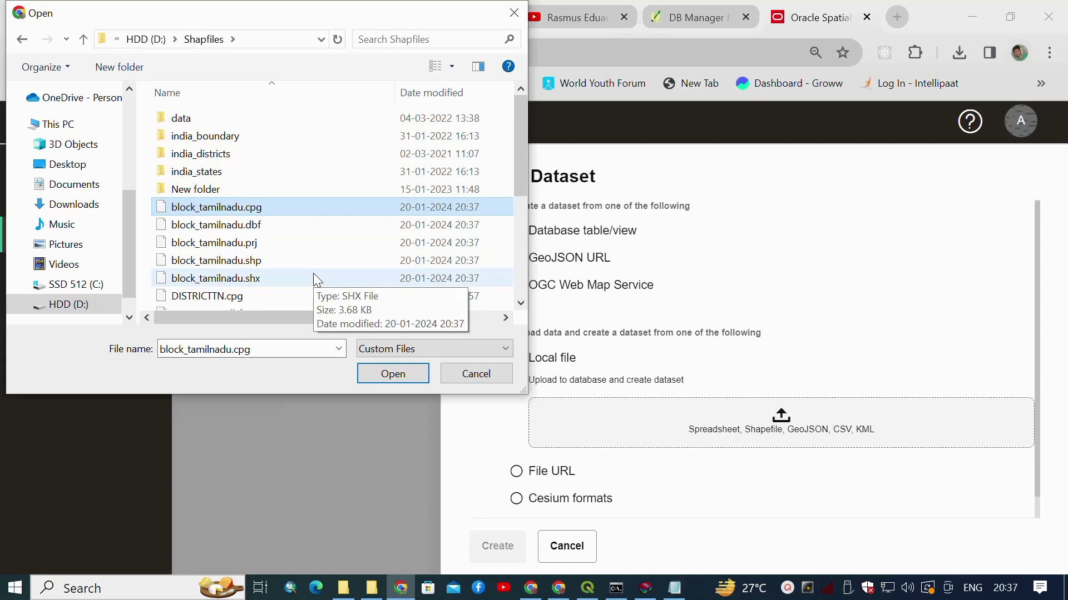
key("shift+Down")
key("shift+Down")
key("shift+Down")
key("shift+Down")
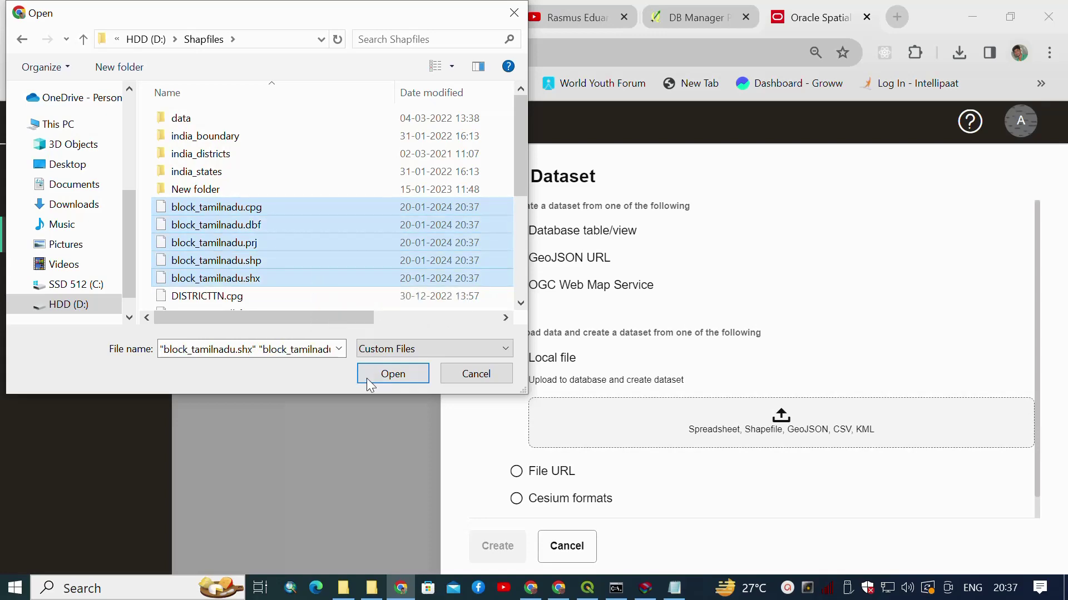
left_click(380, 379)
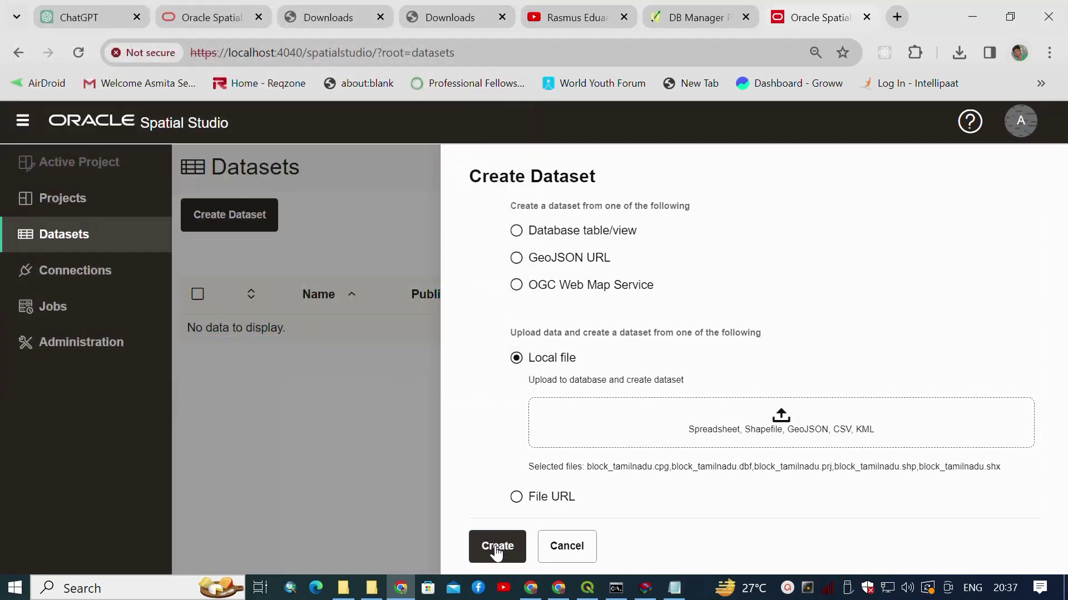
left_click(497, 547)
Submit BLOCK_TAMILNADU to SPATIAL_STUDIO using coordinate system 4326 Longitude / Latitude (WGS 84).
left_click(506, 546)
left_click(229, 275)
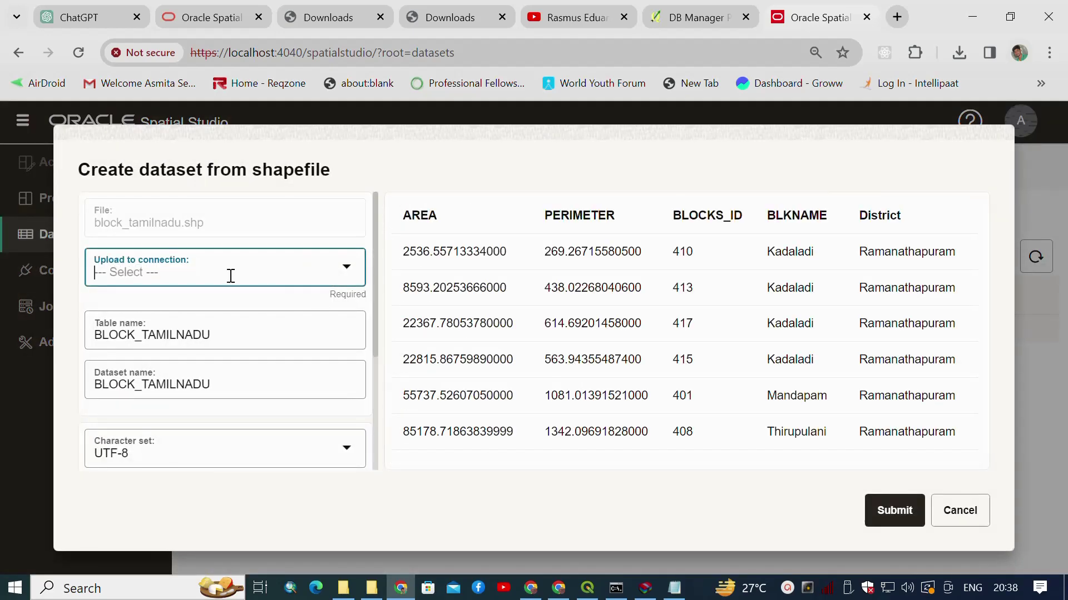
left_click(221, 317)
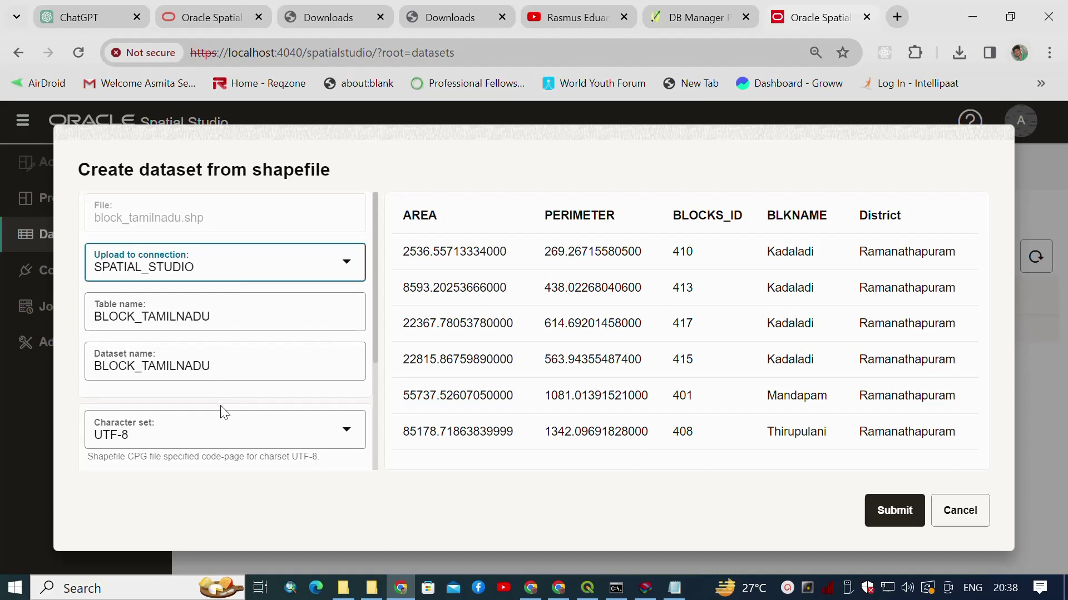
scroll(224, 412, "down", 3)
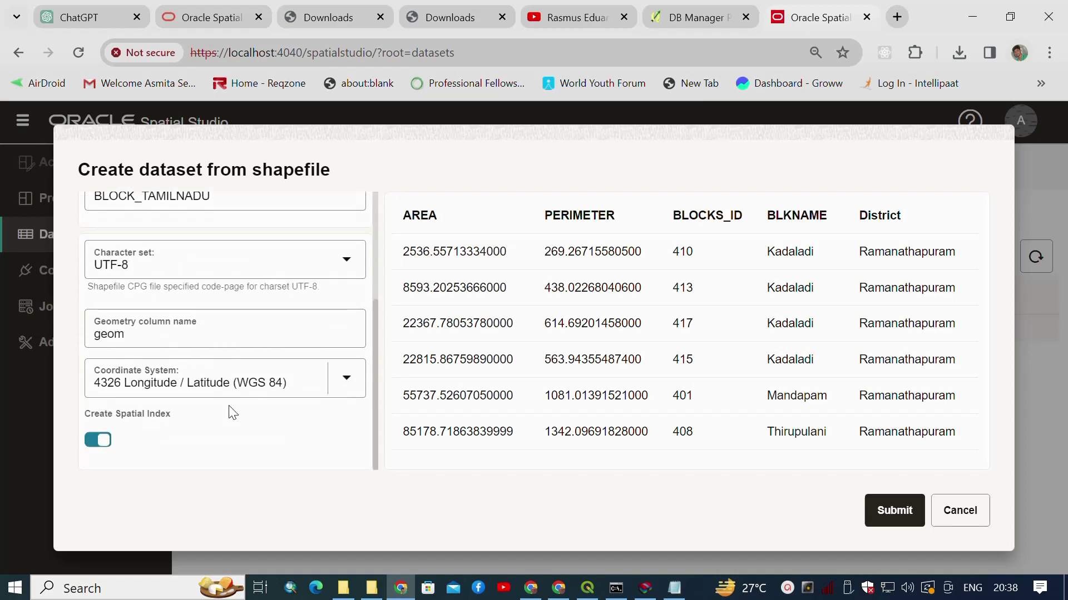
left_click(347, 378)
left_click(303, 427)
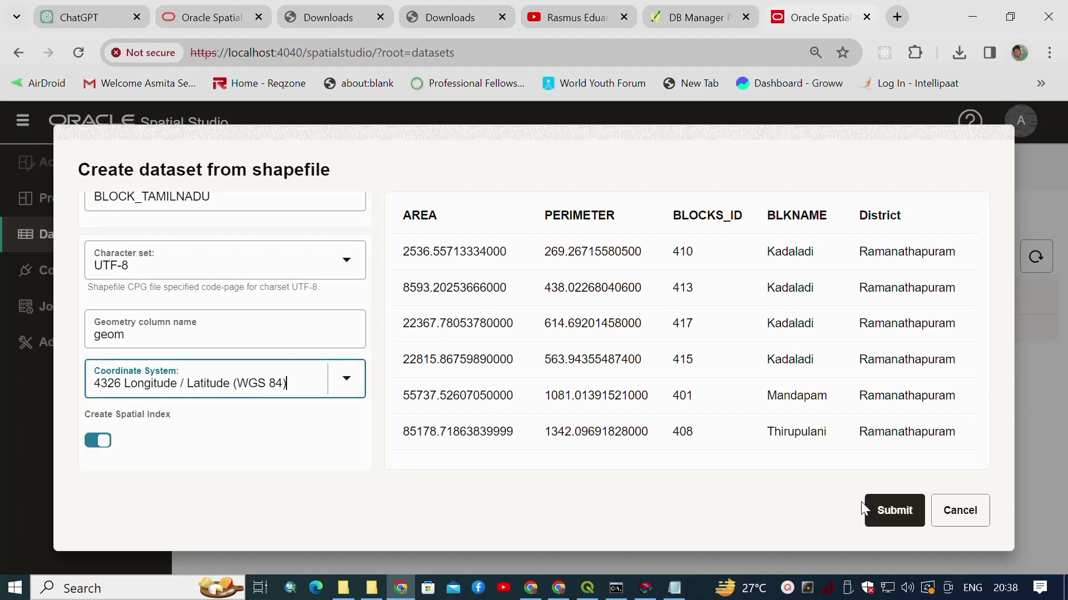
left_click(883, 513)
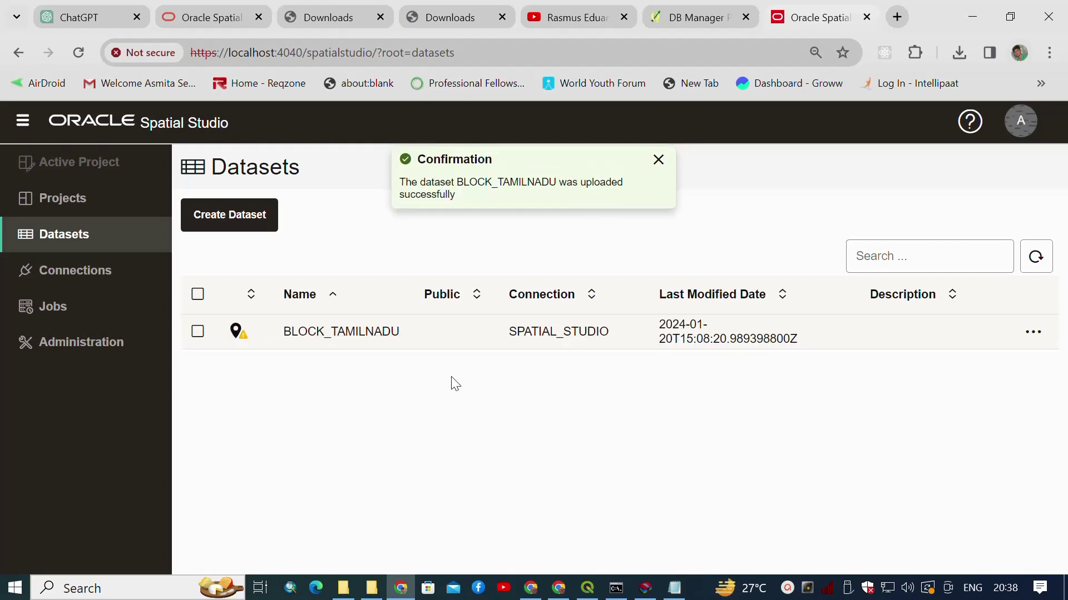
Create a new project with the BLOCK_TAMILNADU dataset and drag it onto the map.
left_click(659, 160)
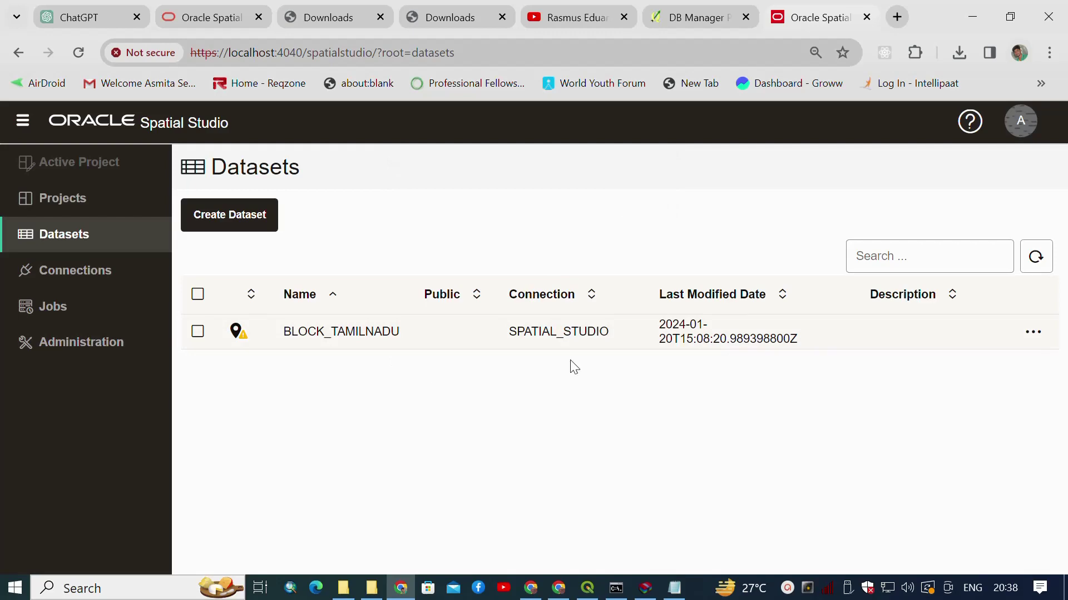
left_click(75, 199)
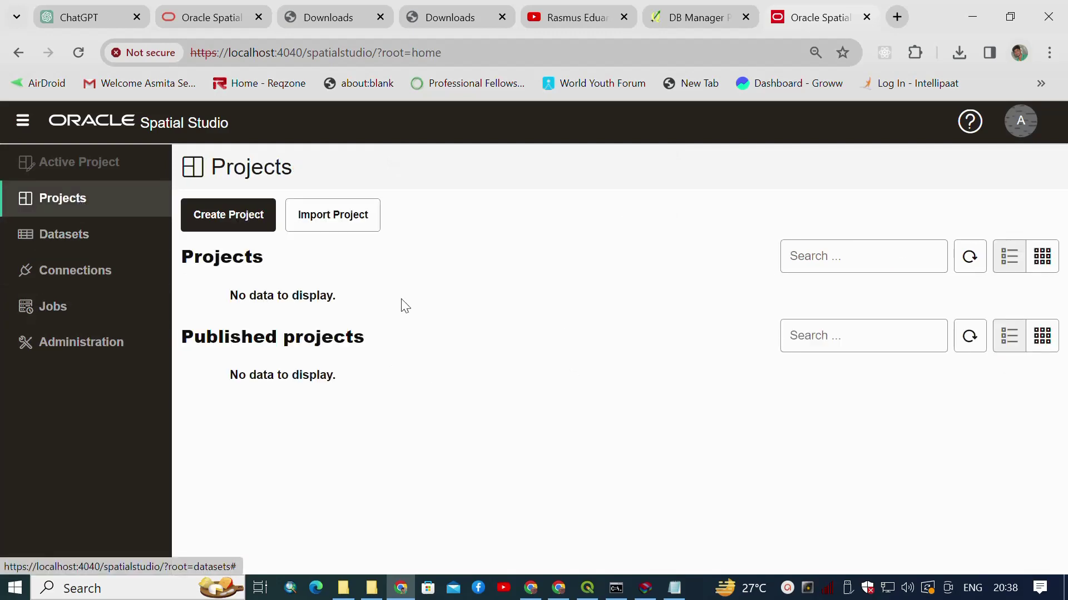
left_click(199, 221)
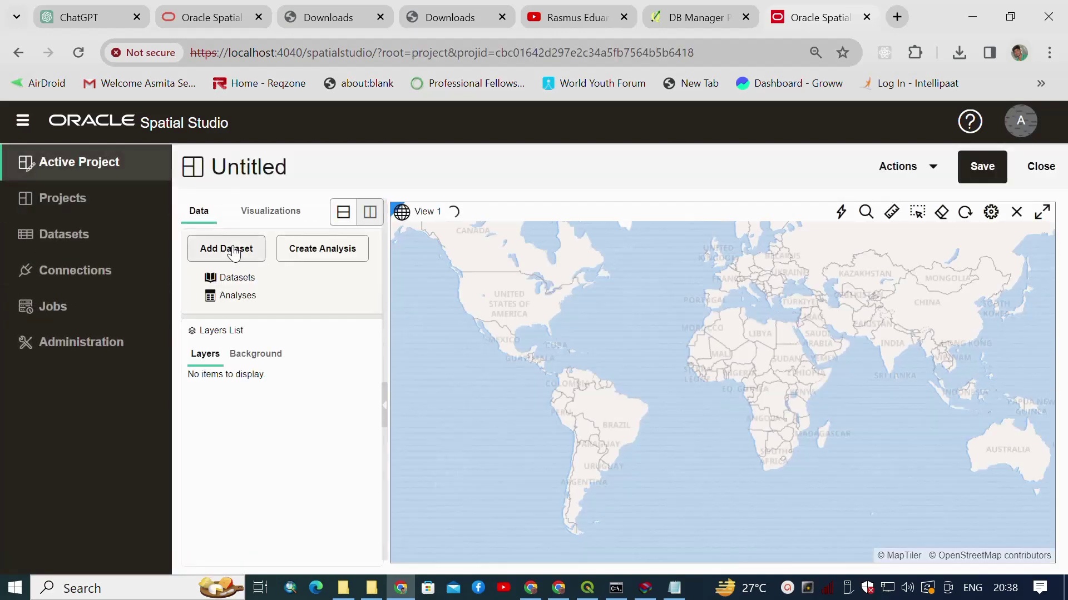
left_click(233, 251)
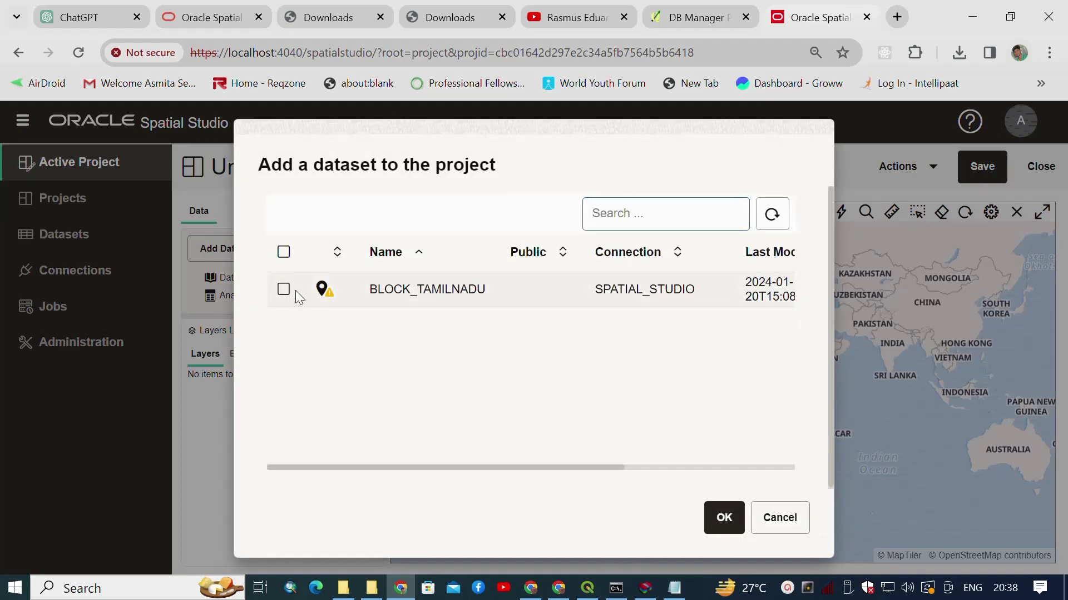
left_click(283, 290)
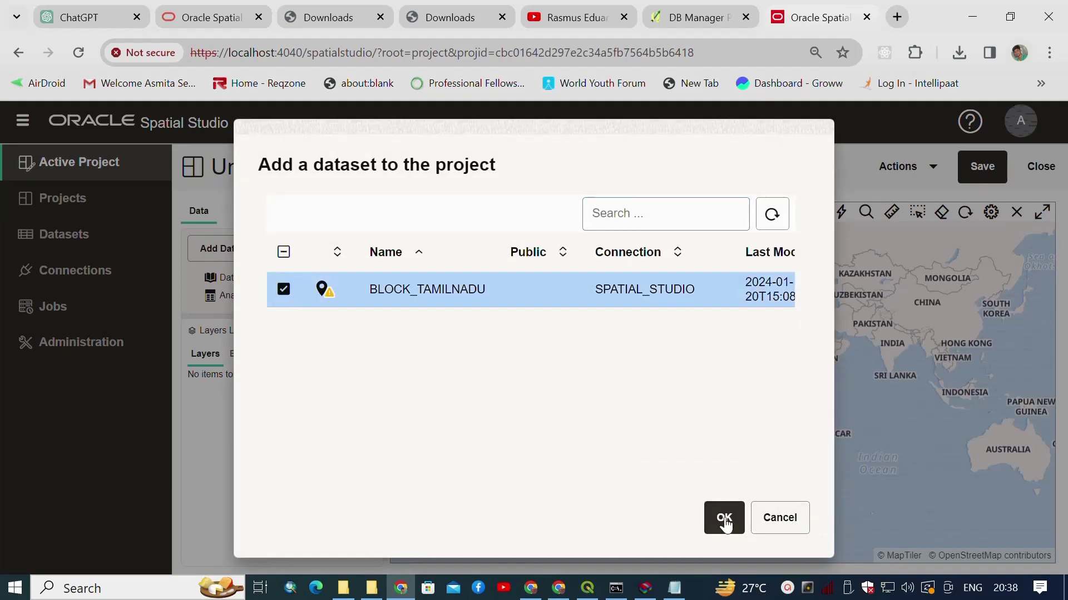
left_click(723, 519)
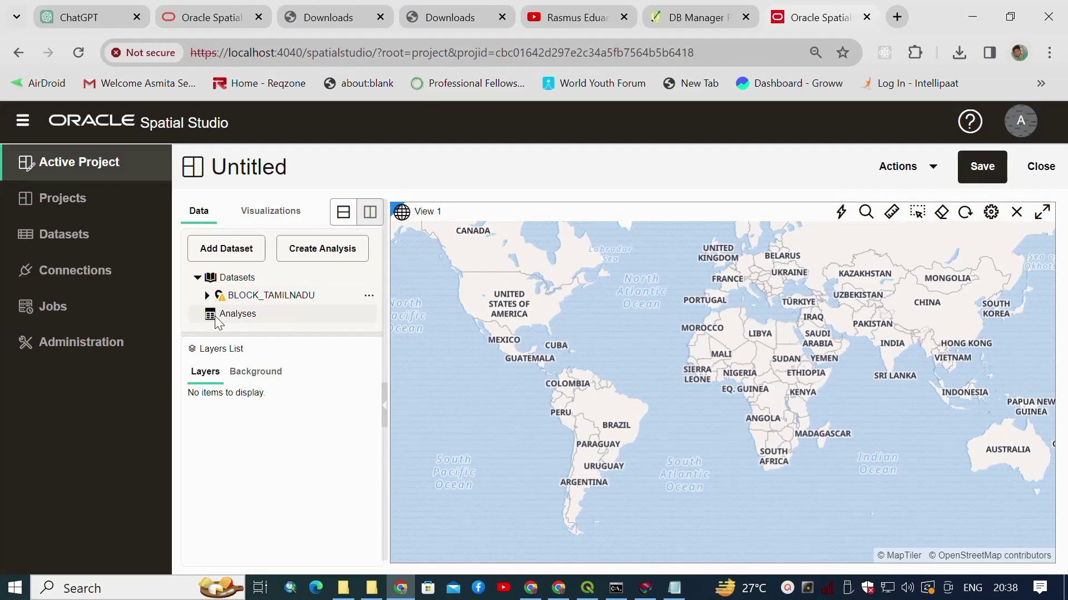
left_click(207, 295)
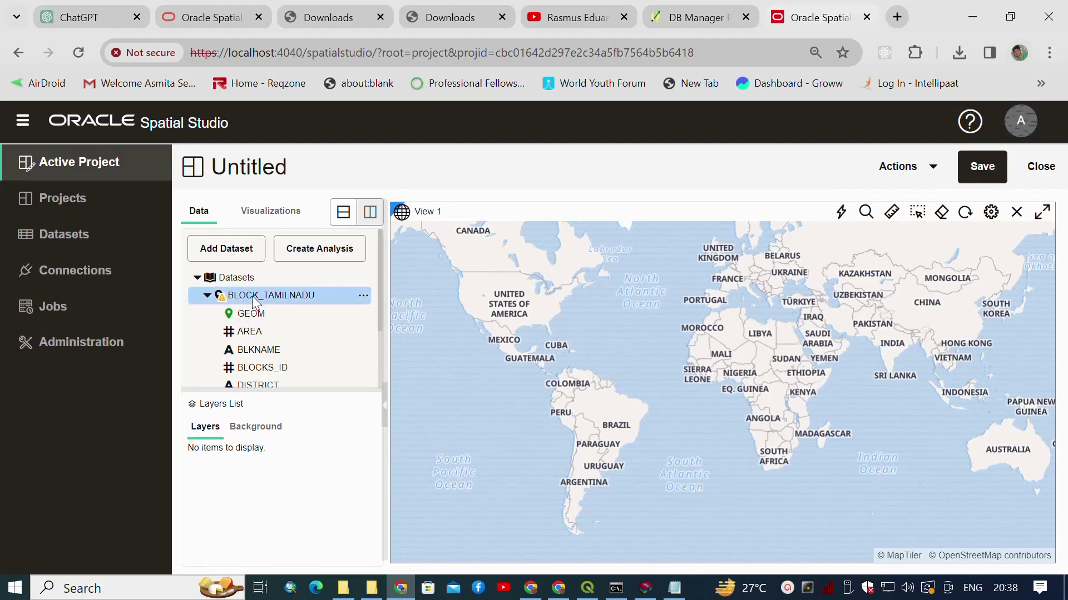
left_click_drag(255, 300, 889, 342)
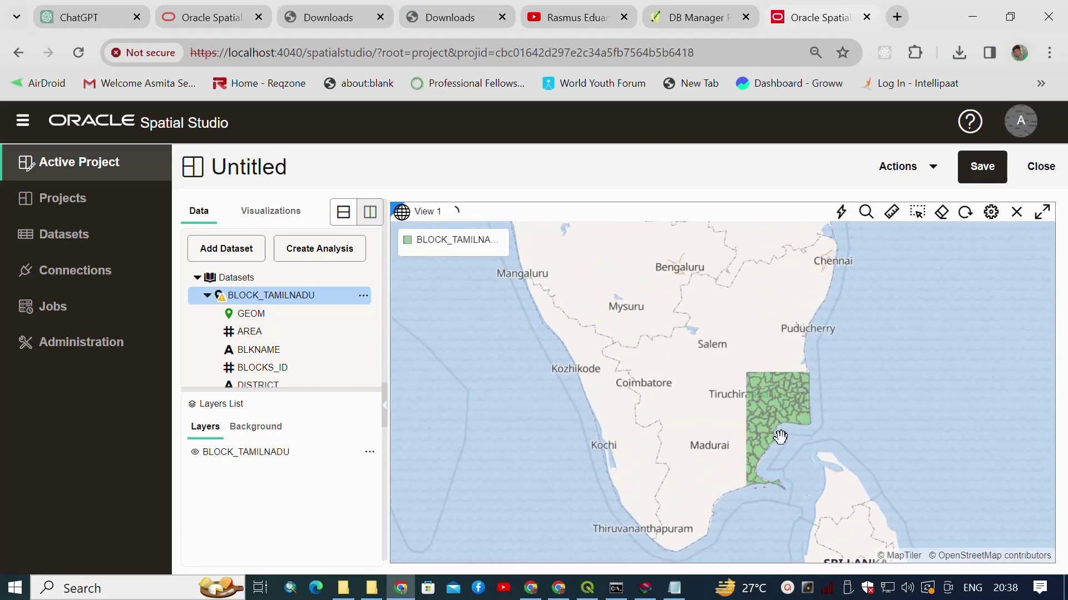
Switch the project basemap from MapTiler Bright to World Map.
left_click(256, 426)
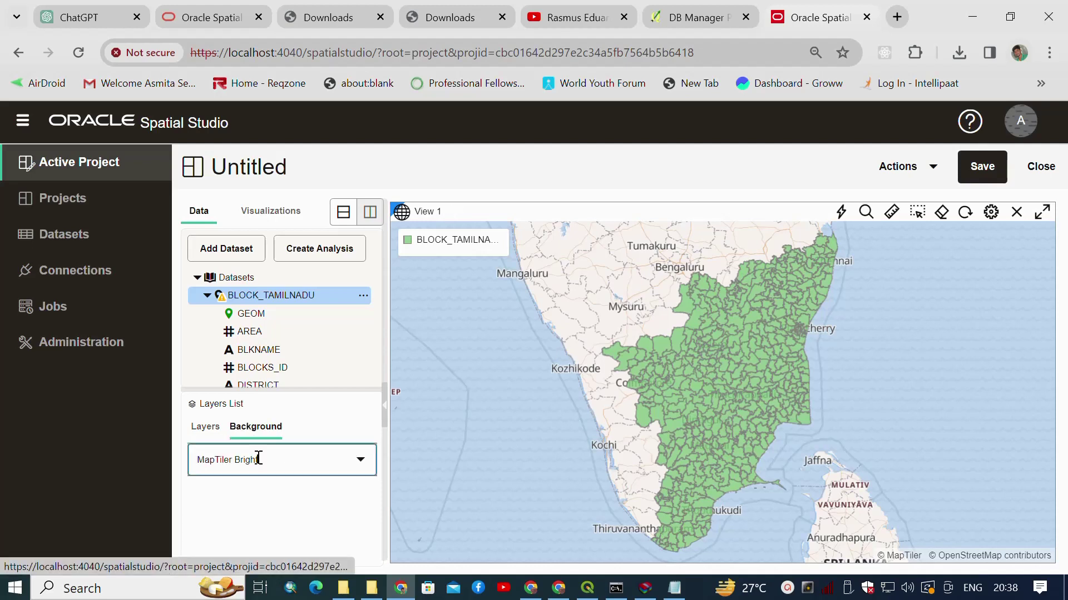
left_click(258, 458)
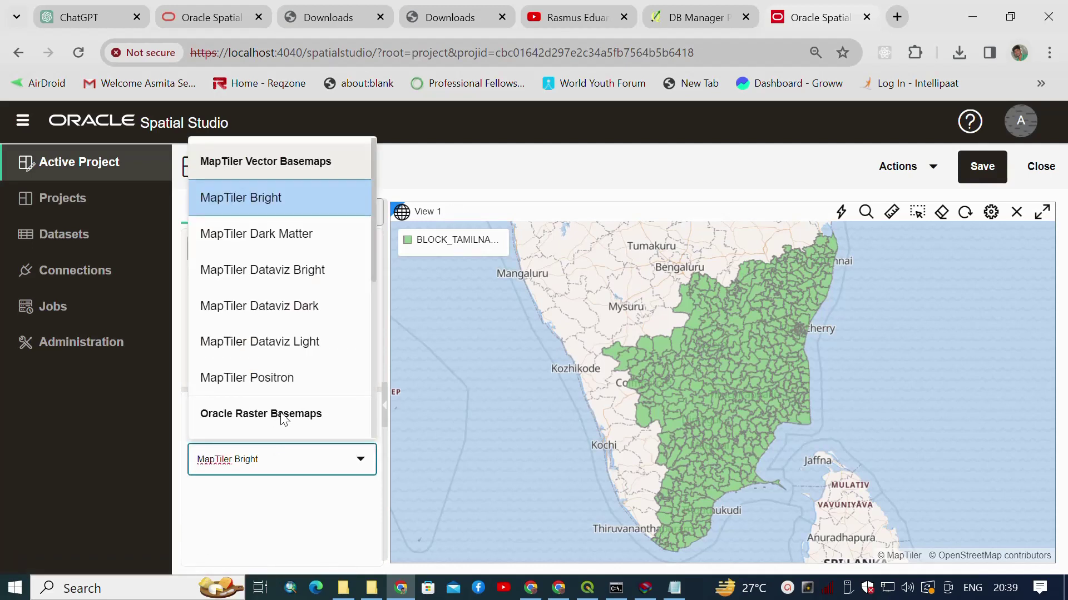
scroll(284, 320, "down", 5)
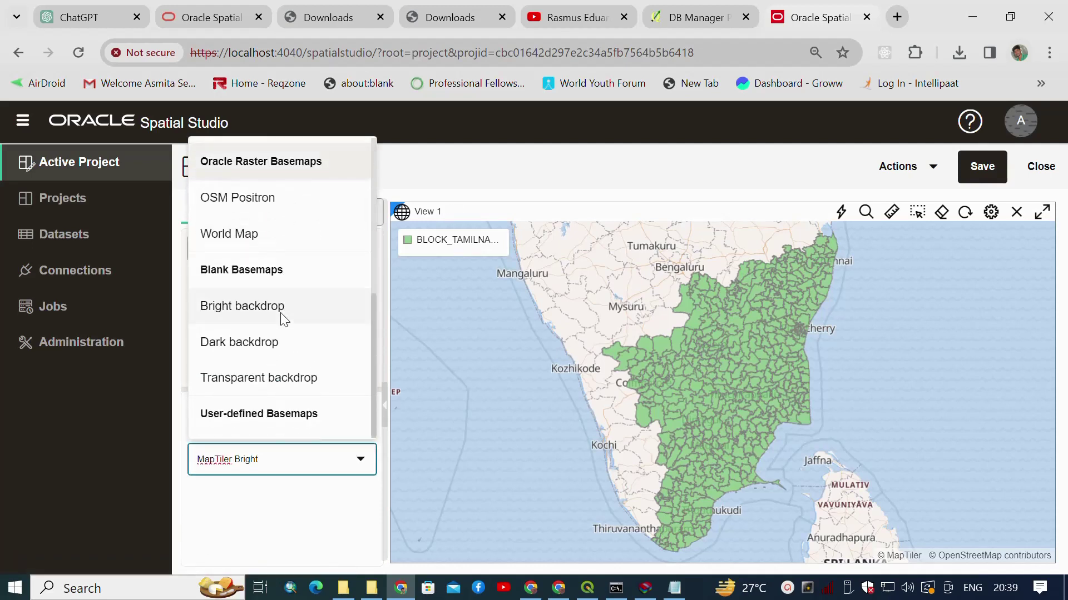
scroll(284, 320, "up", 2)
left_click(254, 319)
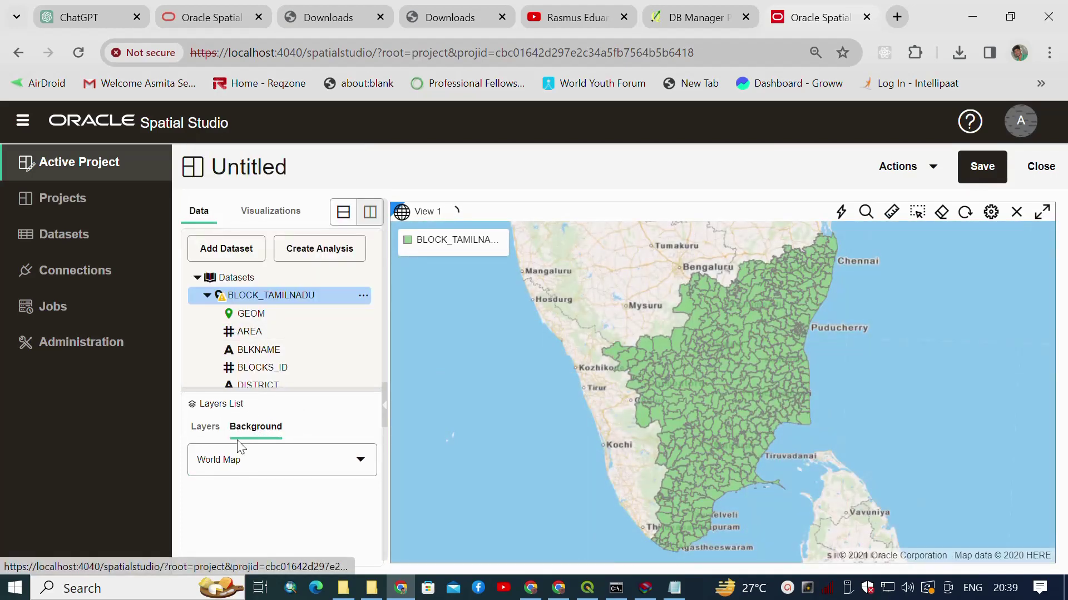
left_click(207, 431)
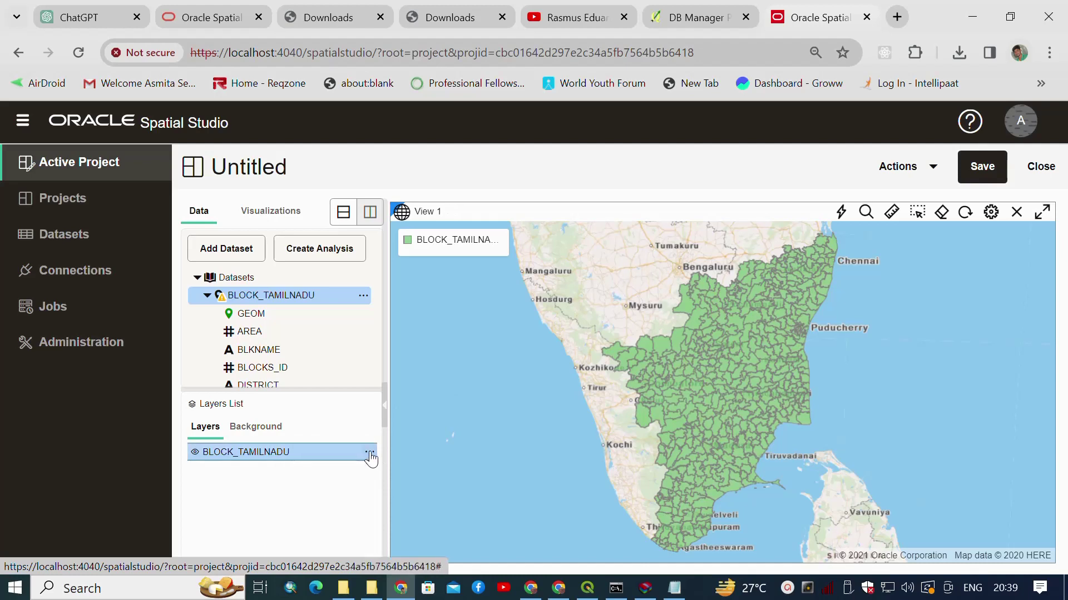
left_click(369, 452)
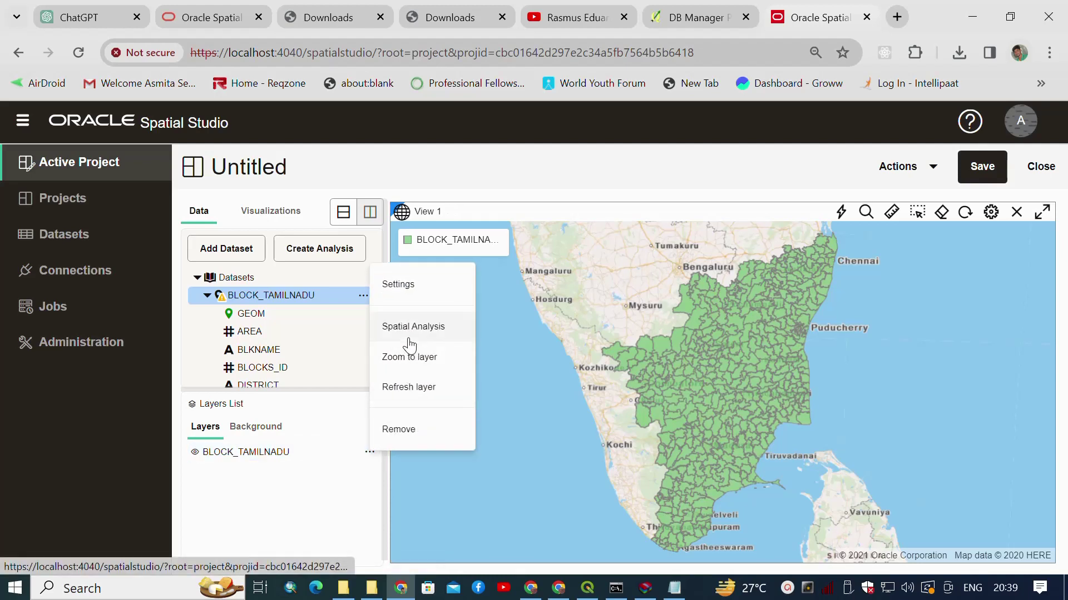
Set the BLOCK_TAMILNADU layer's outline colour to near-black in its style settings.
left_click(400, 293)
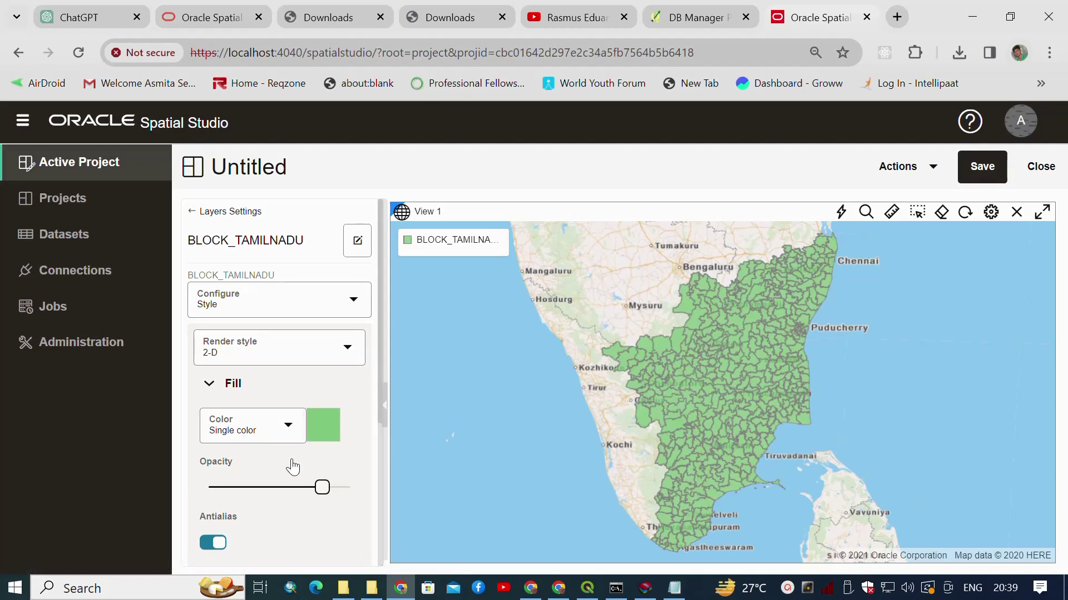
scroll(285, 503, "down", 3)
left_click(219, 487)
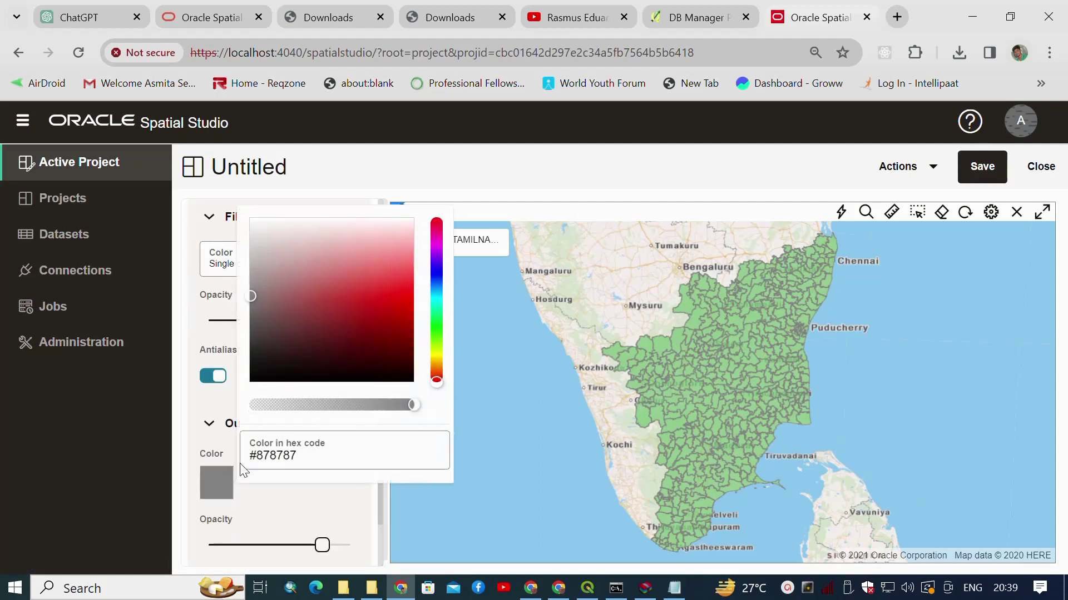
left_click(259, 361)
left_click(307, 508)
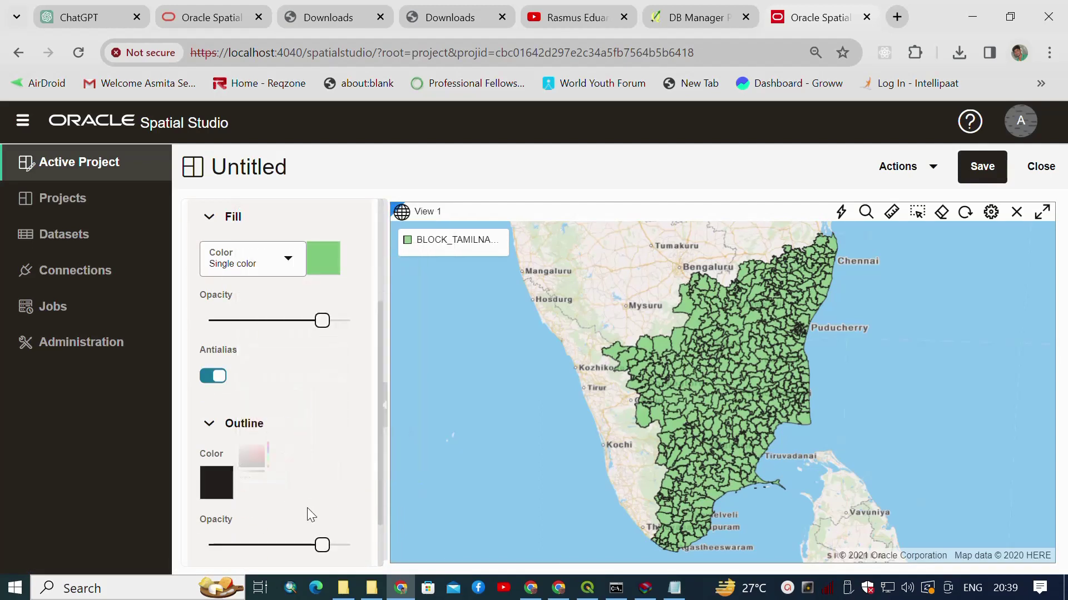
left_click(325, 275)
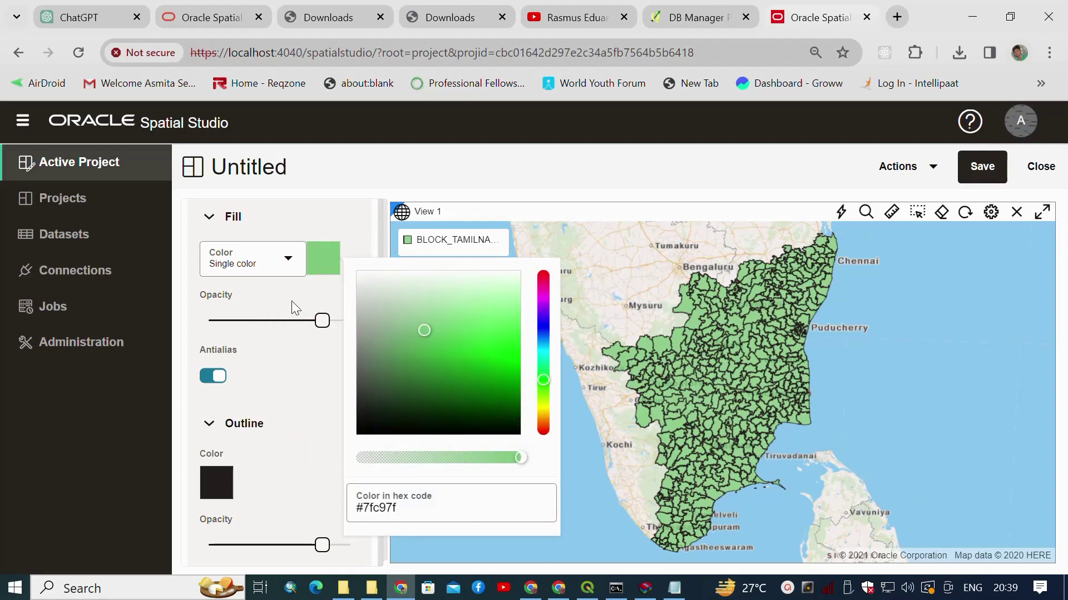
left_click(289, 271)
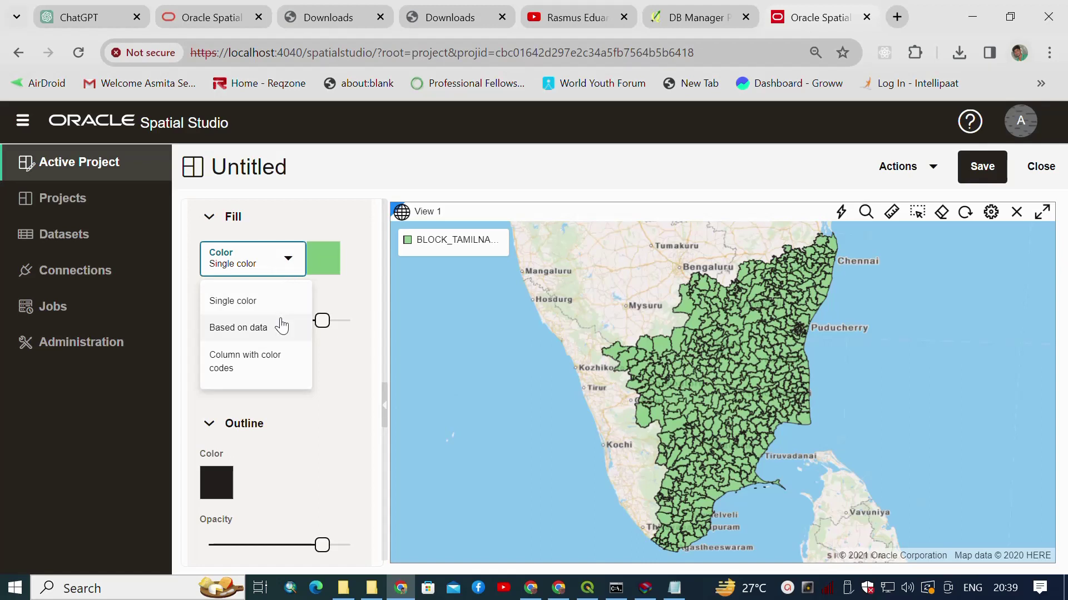
Set the fill to Based on data by the PH column, giving red bins from ≥6 to ≥9.
left_click(295, 271)
left_click(290, 270)
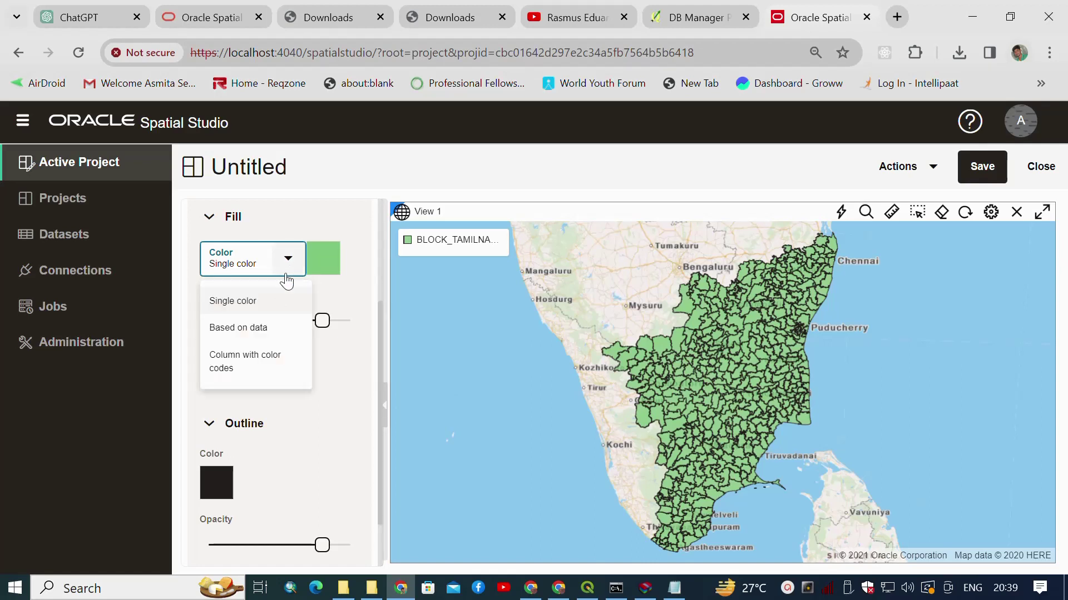
left_click(264, 330)
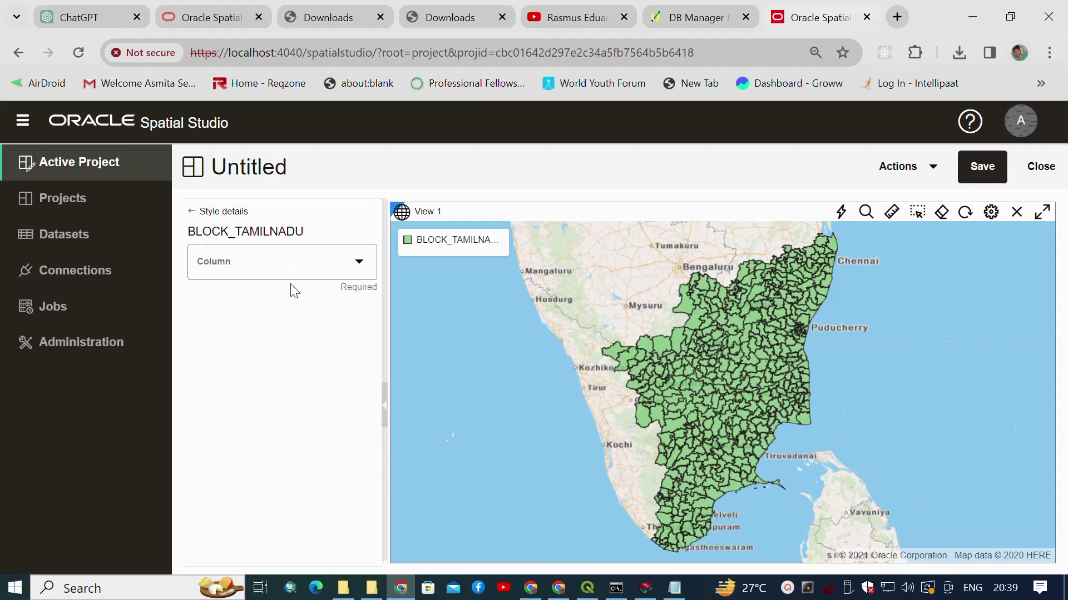
left_click(342, 263)
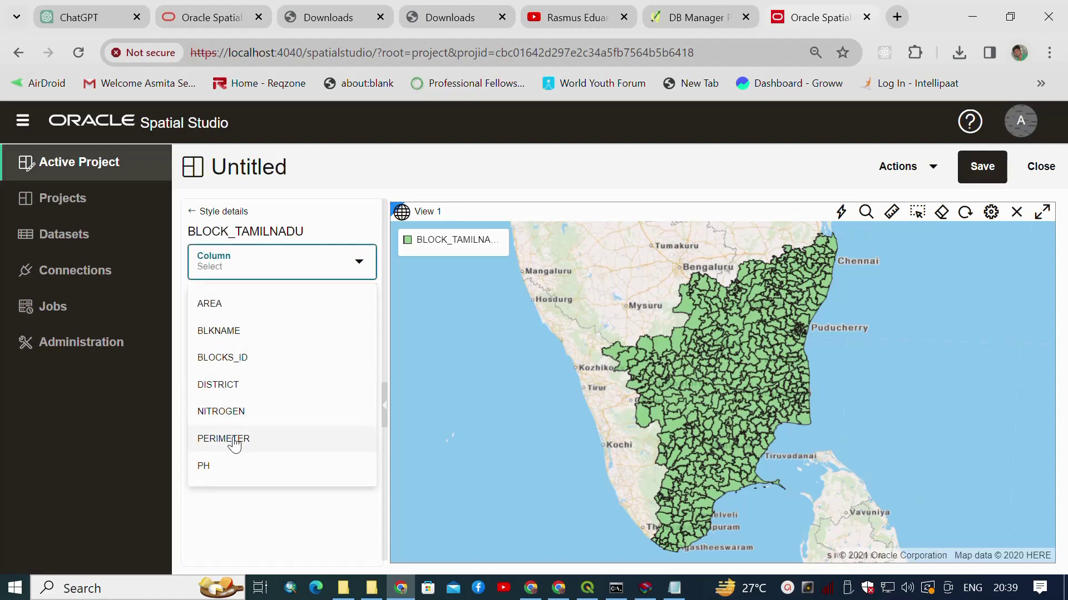
left_click(213, 476)
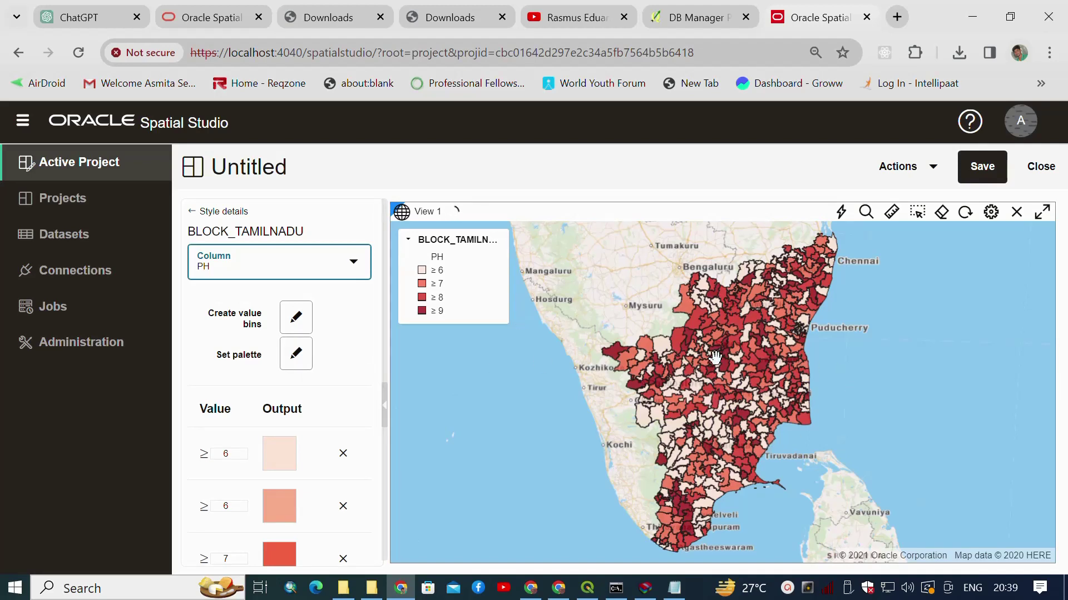
scroll(327, 421, "down", 1)
scroll(325, 420, "down", 3)
scroll(322, 421, "up", 1)
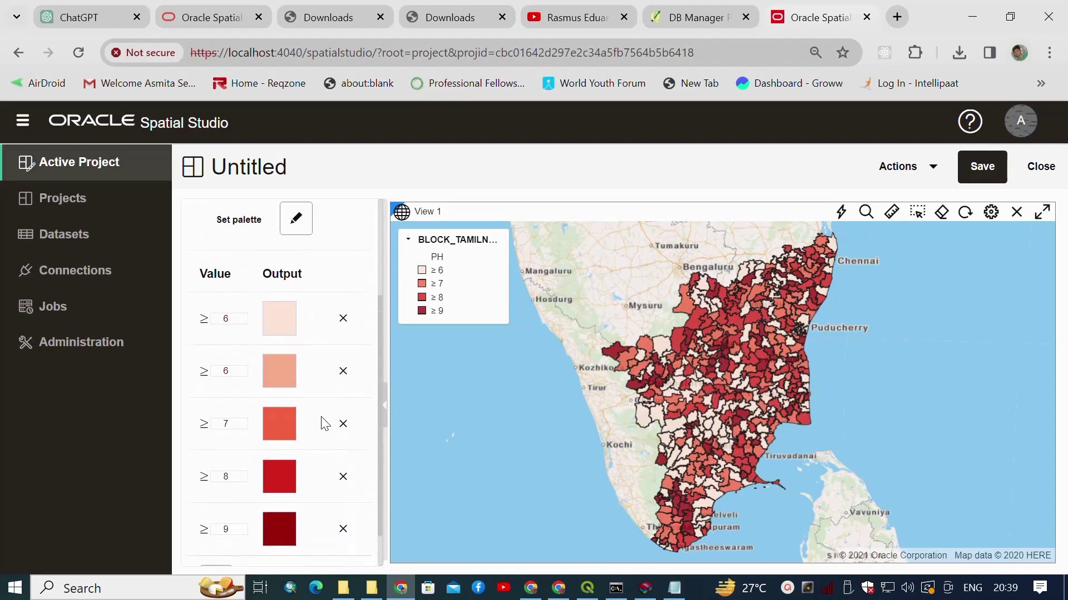